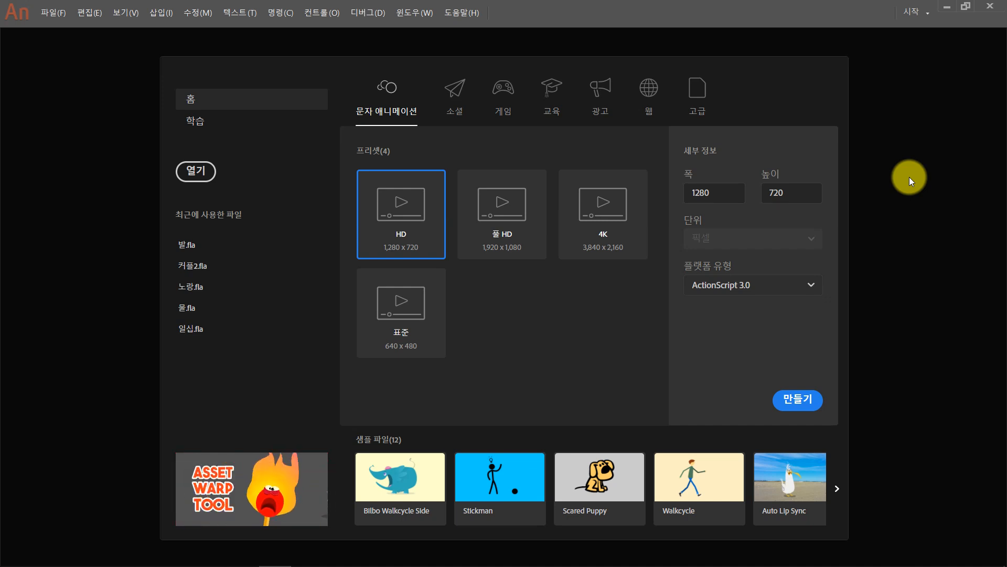
# - Create a new ActionScript 3.0 document 360 px wide and 360 px high
pyautogui.click(715, 193)
pyautogui.write('360')
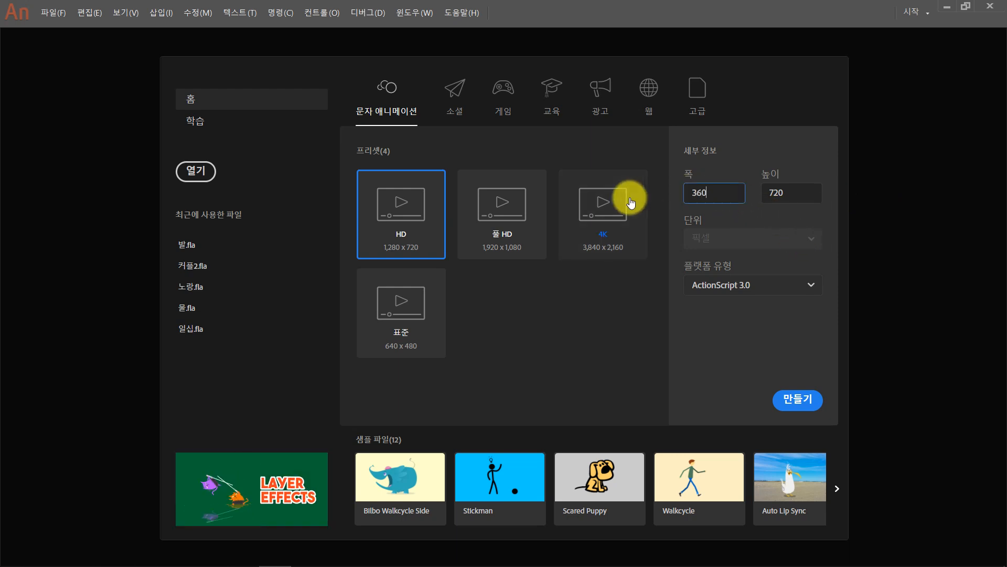
pyautogui.press('Tab')
pyautogui.write('360')
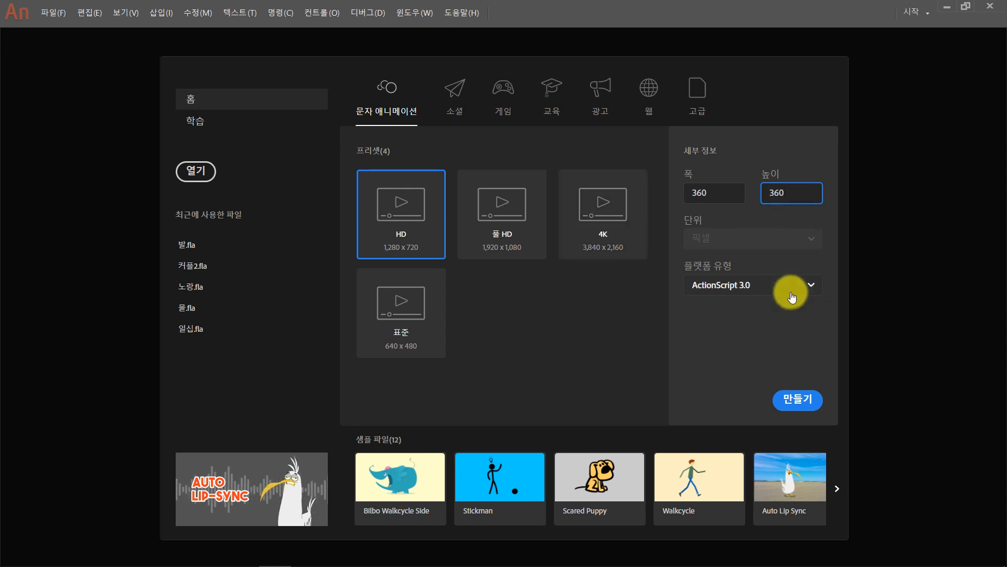
pyautogui.click(802, 398)
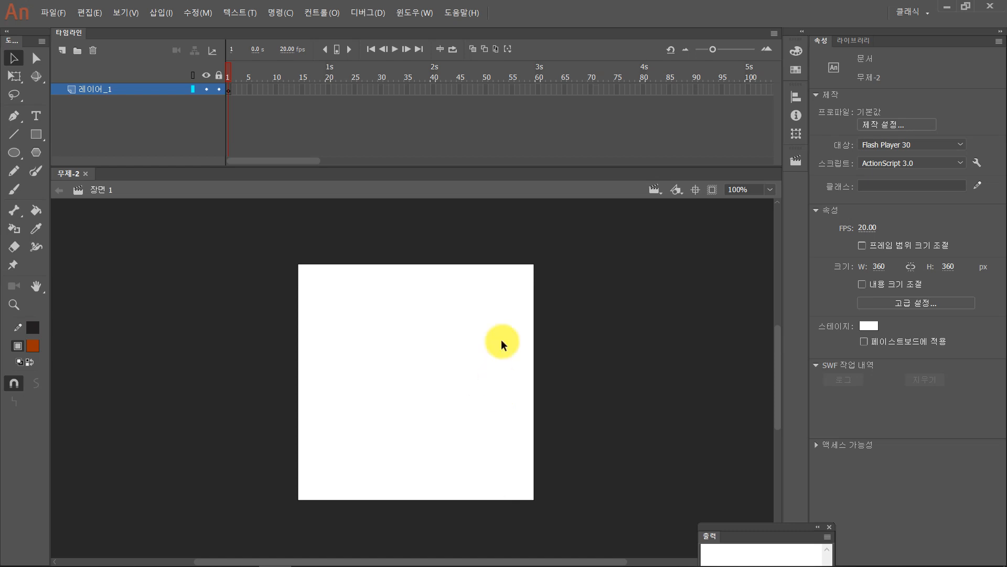
# - Draw a circle about 215 px in diameter near the middle of the stage with the Oval tool
pyautogui.moveTo(555, 167); pyautogui.dragTo(561, 137)
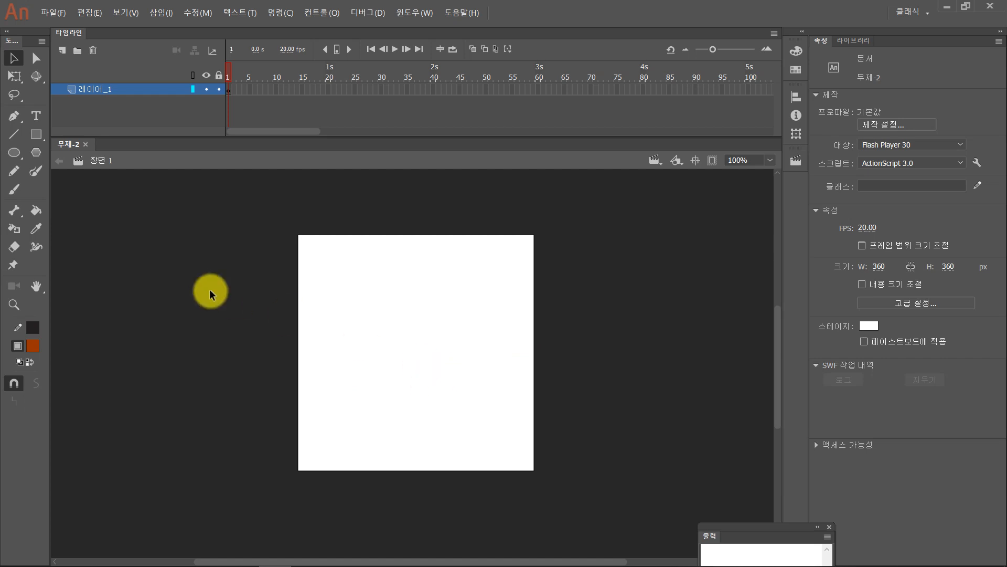
pyautogui.click(14, 153)
pyautogui.click(53, 155)
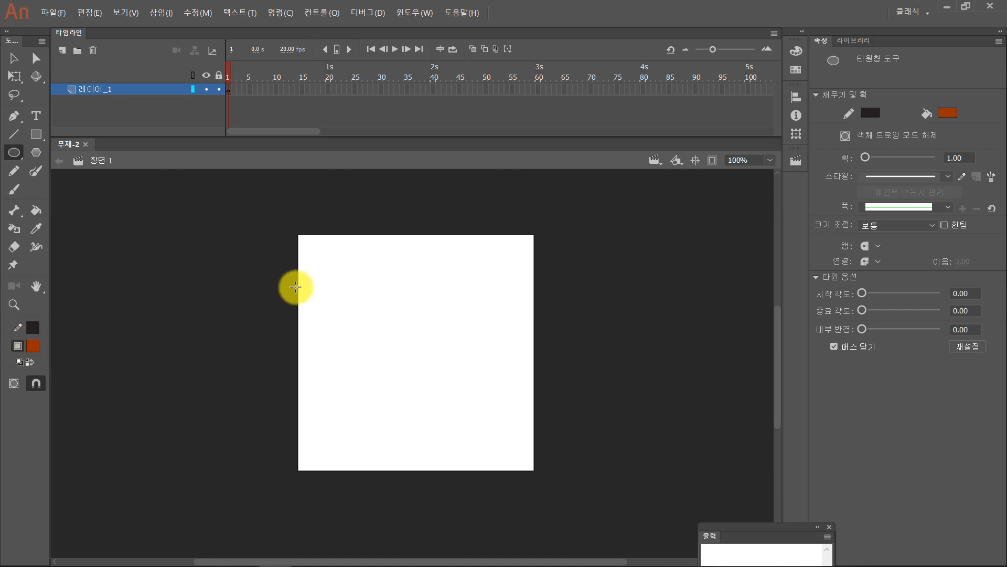
pyautogui.moveTo(337, 281); pyautogui.dragTo(479, 415)
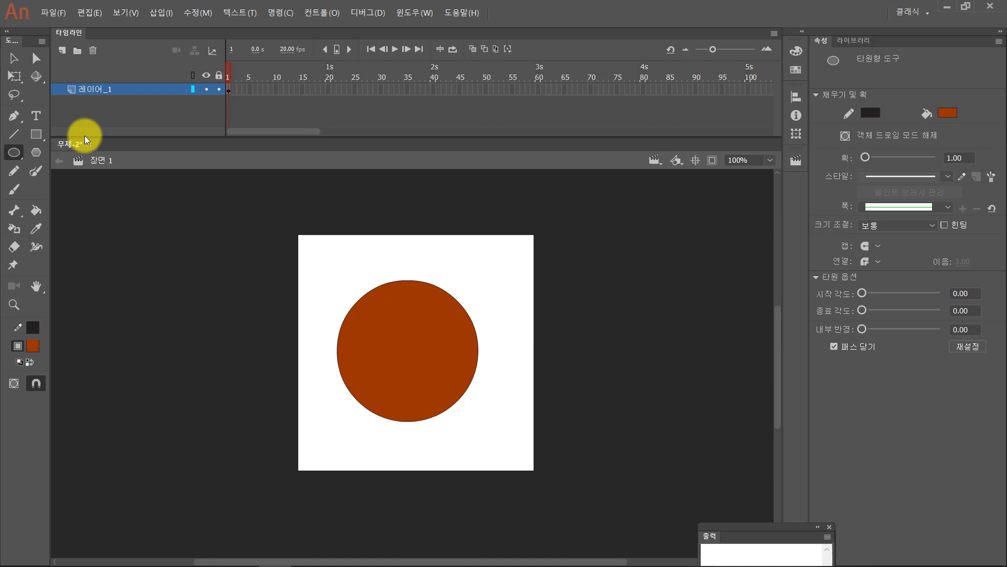
# - Select the whole circle and change its fill colour to pure red
pyautogui.click(20, 61)
pyautogui.moveTo(326, 270); pyautogui.dragTo(593, 486)
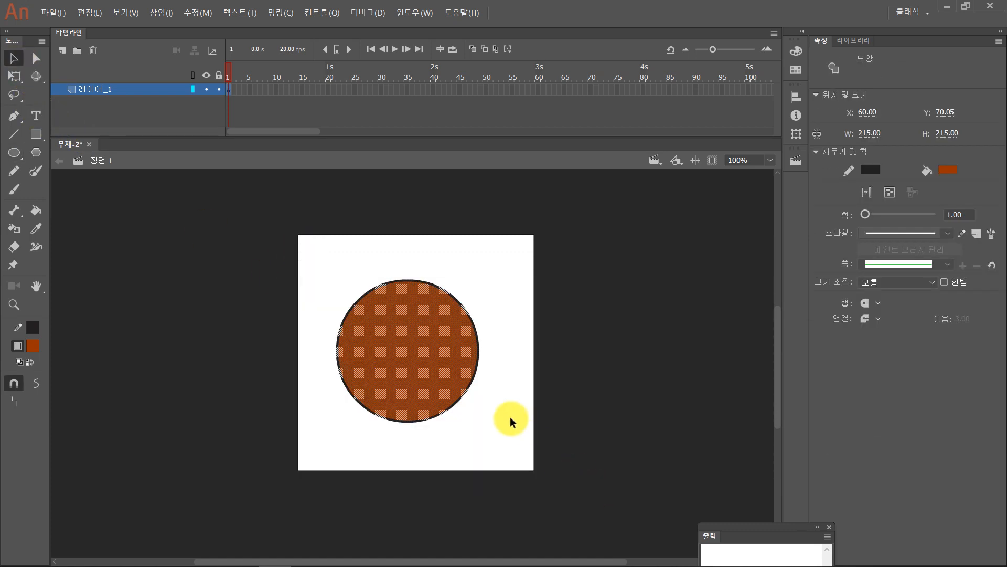
pyautogui.click(32, 351)
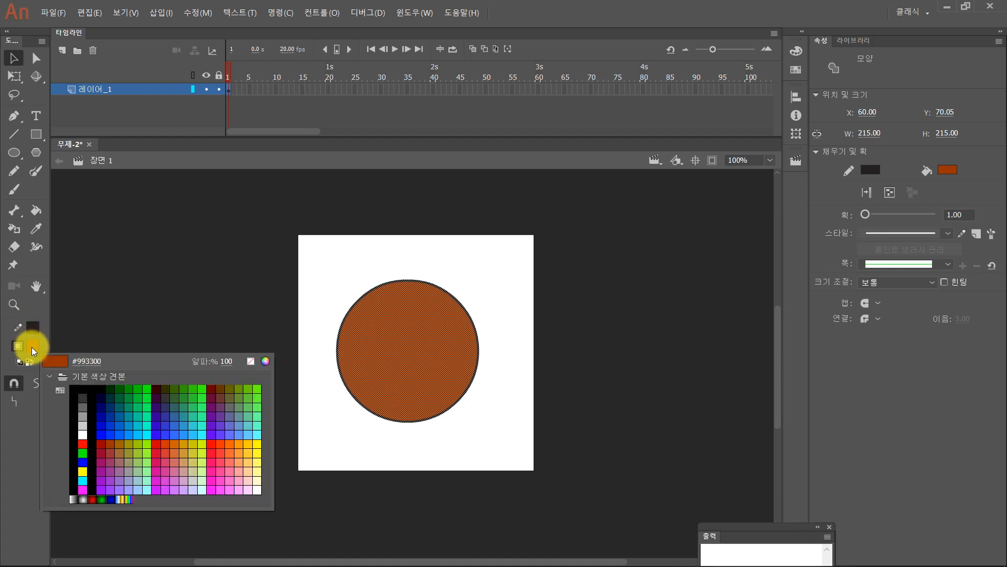
pyautogui.click(82, 442)
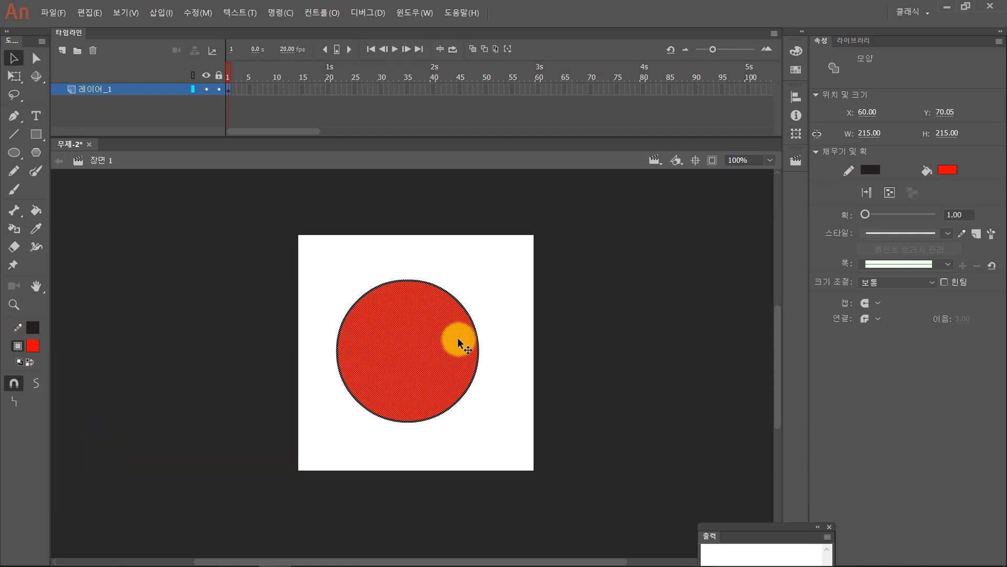
pyautogui.click(503, 349)
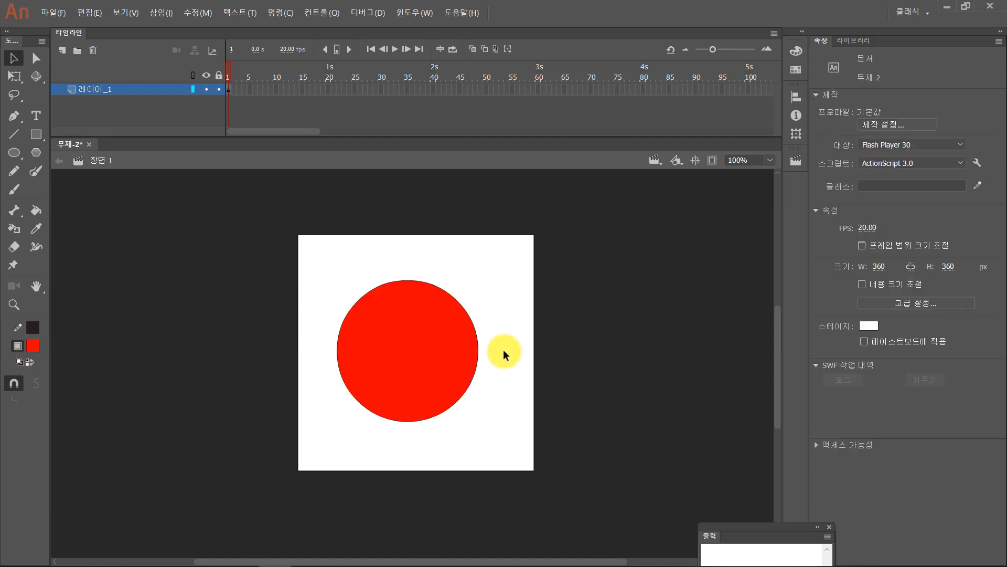
# - Select the circle's fill and outline together and set the stroke size to 4
pyautogui.moveTo(306, 249); pyautogui.dragTo(542, 461)
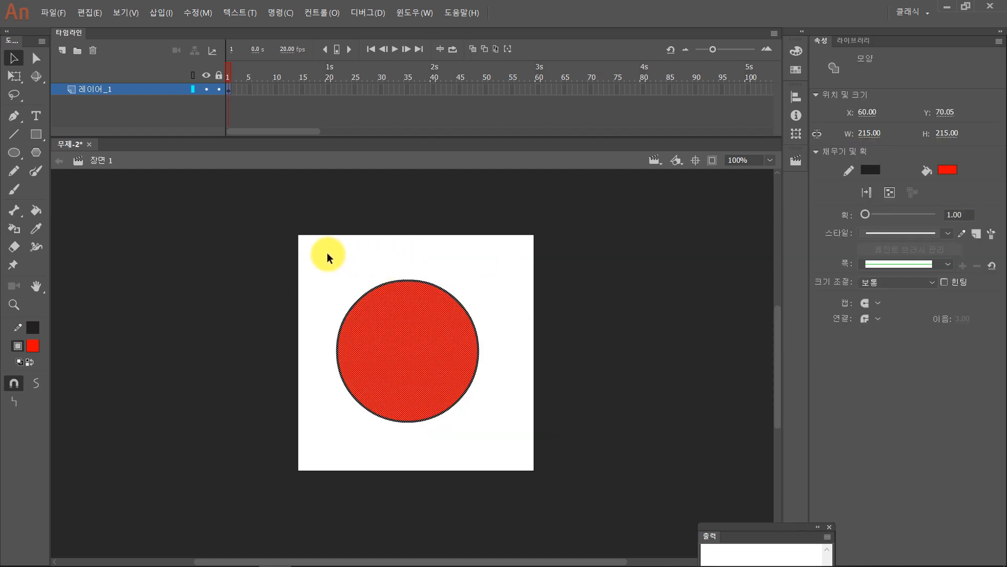
pyautogui.moveTo(310, 261); pyautogui.dragTo(529, 468)
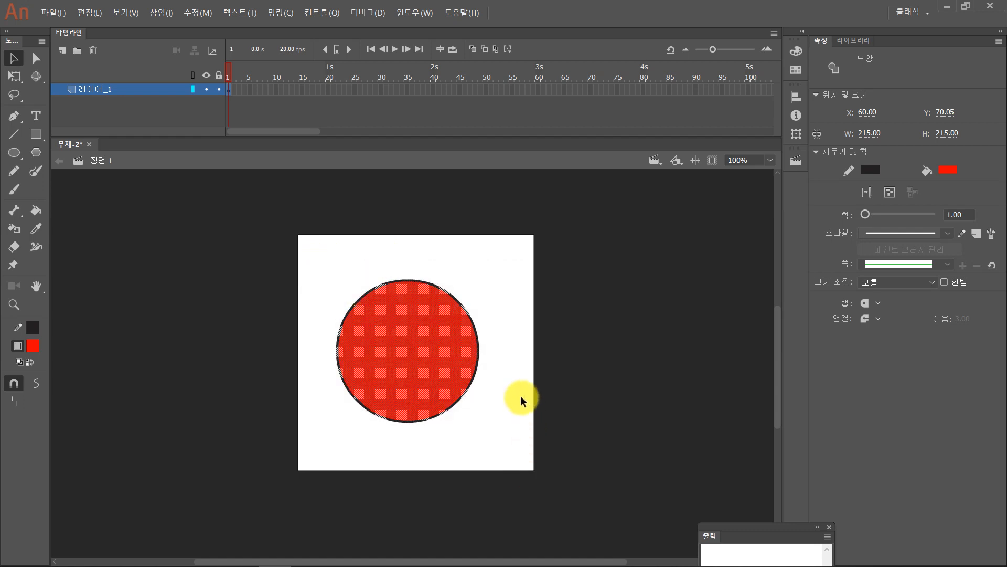
pyautogui.moveTo(334, 255); pyautogui.dragTo(513, 452)
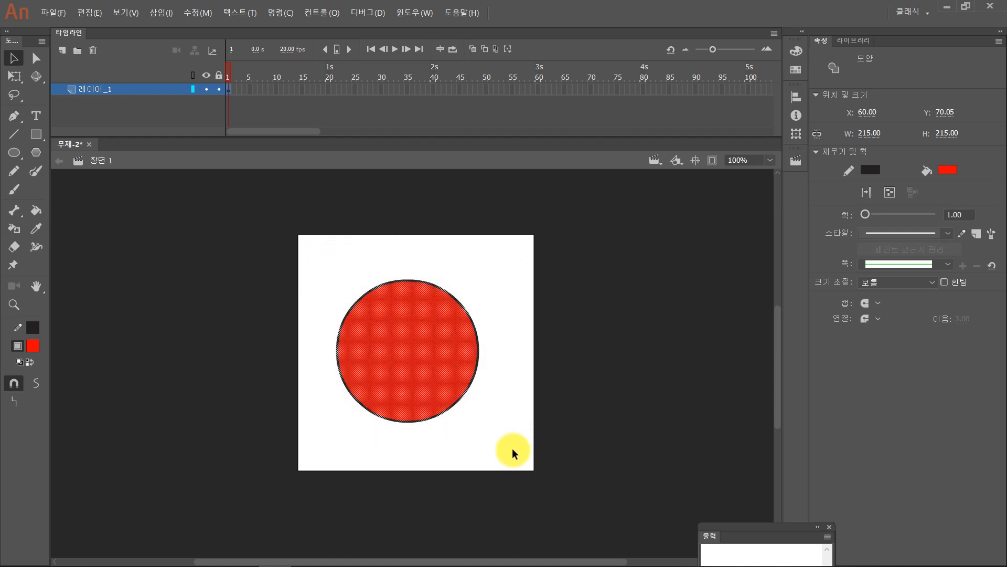
pyautogui.moveTo(319, 254); pyautogui.dragTo(513, 448)
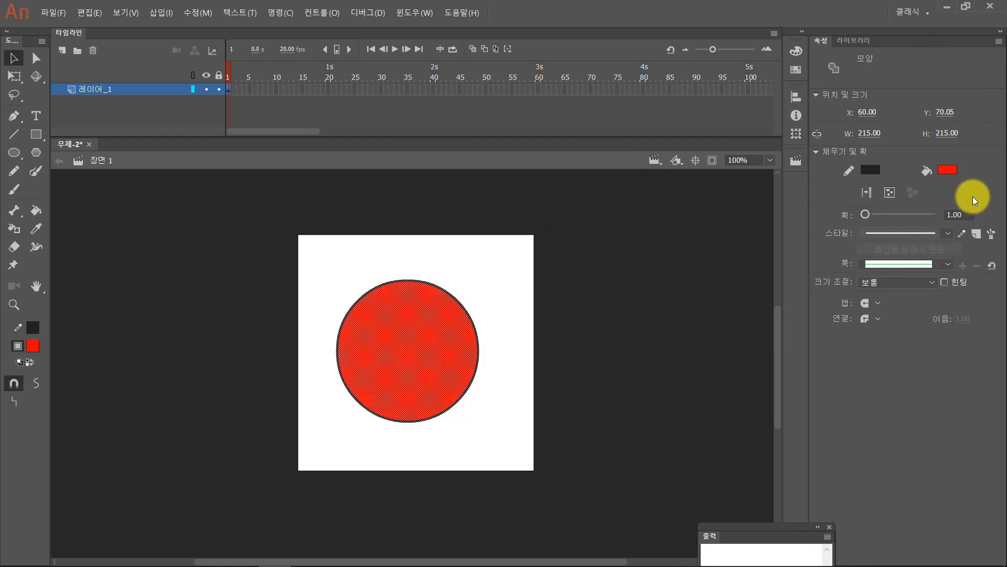
pyautogui.click(963, 215)
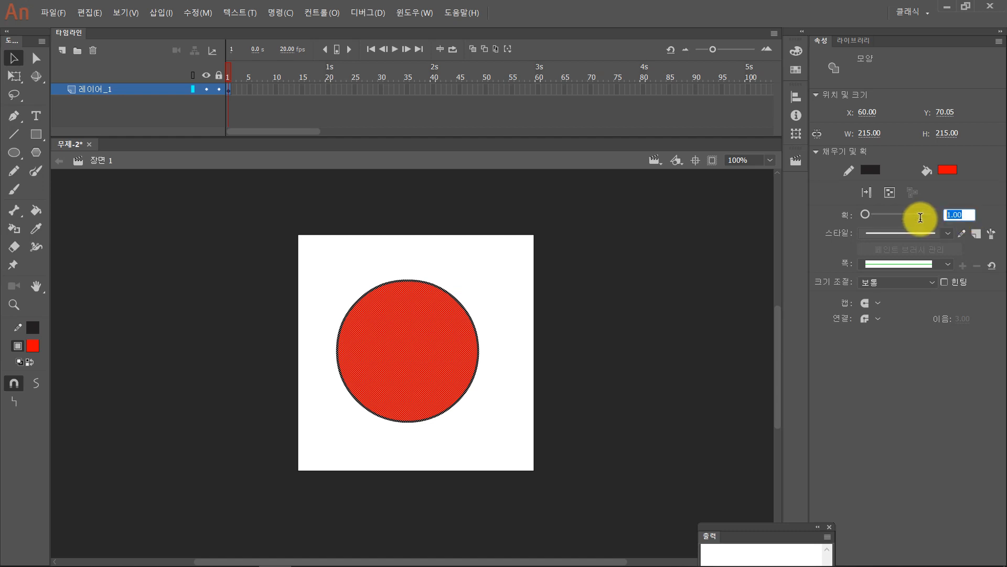
pyautogui.write('4')
pyautogui.press('Return')
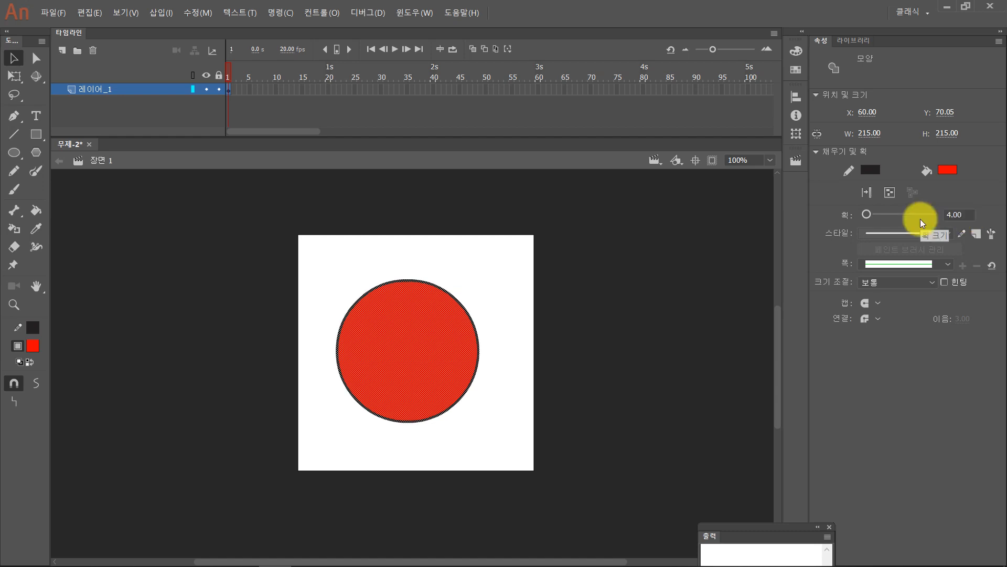
pyautogui.click(606, 285)
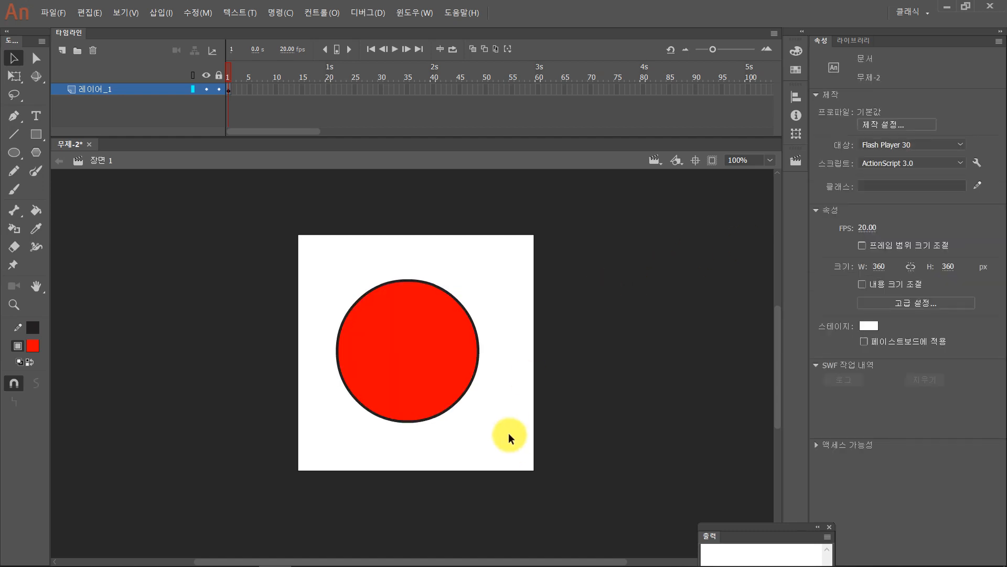
# - Recolour the whole circle's outline bright green #00FF00, and replace that with a muted dark blue
pyautogui.moveTo(516, 450)
pyautogui.mouseDown()
pyautogui.moveTo(378, 340)
pyautogui.moveTo(276, 233)
pyautogui.mouseUp()
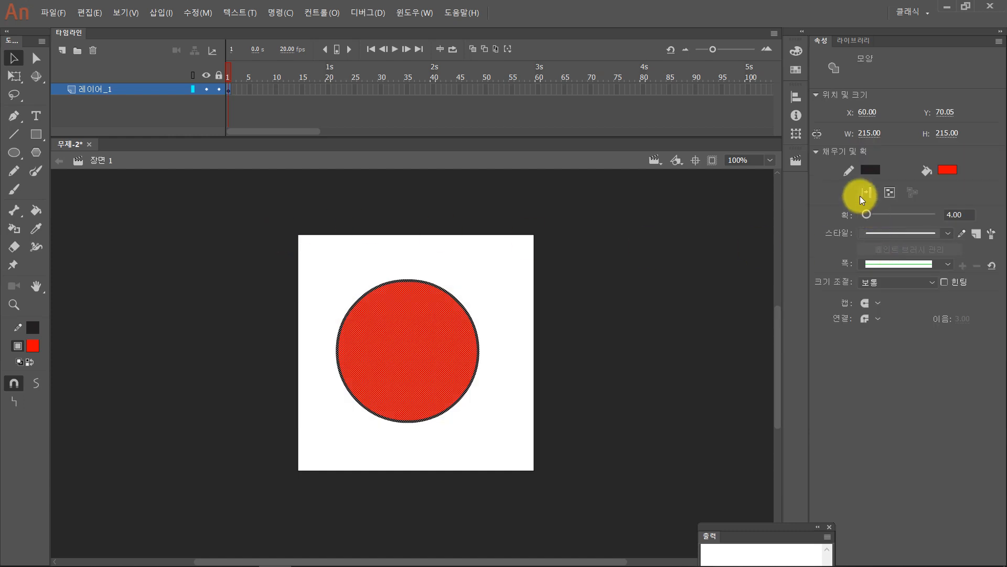
pyautogui.click(32, 327)
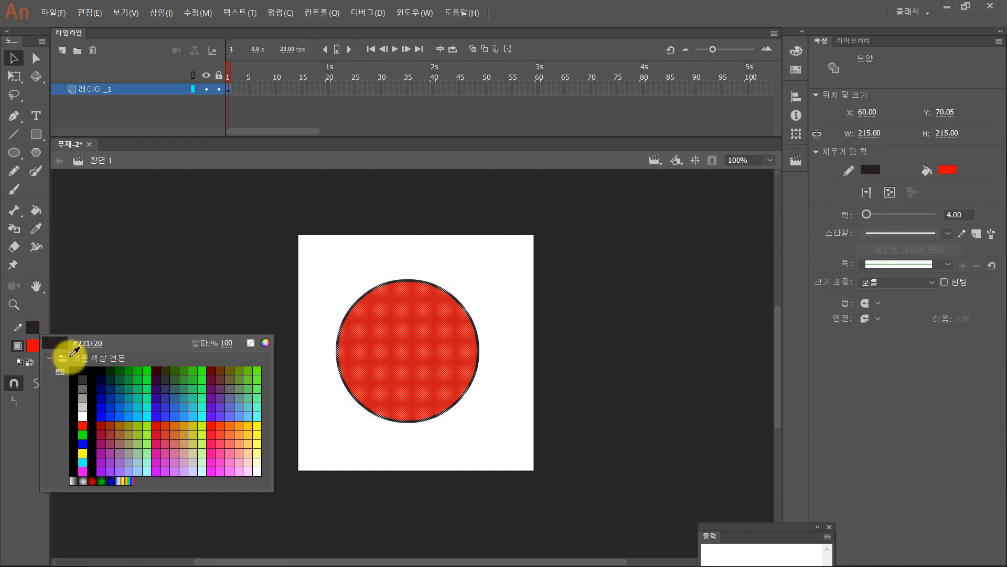
pyautogui.click(82, 434)
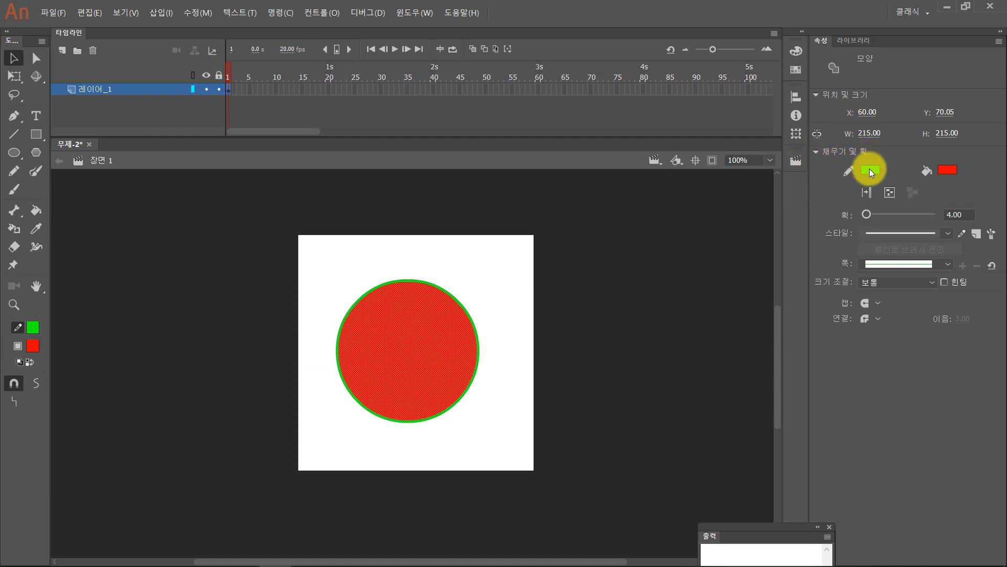
pyautogui.click(869, 168)
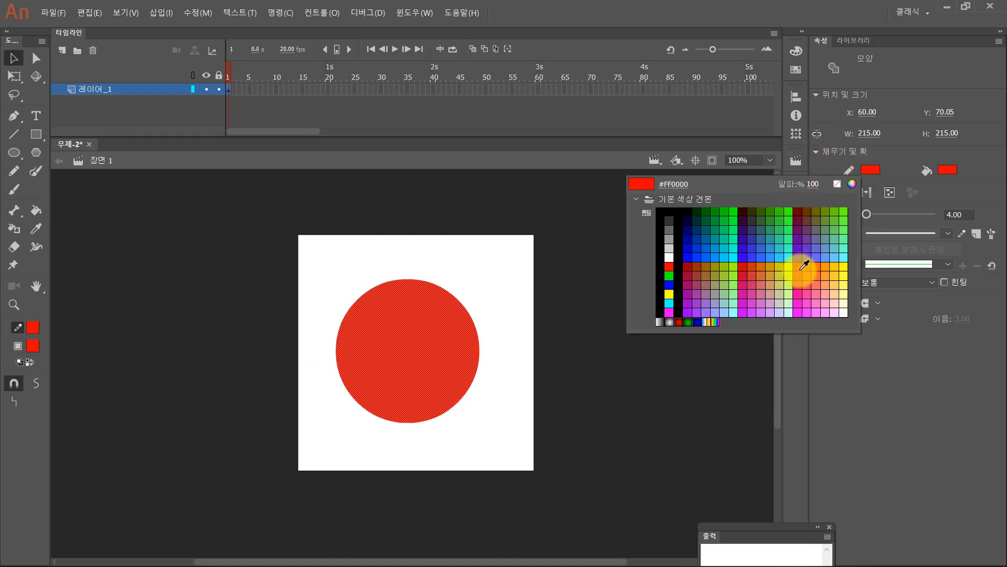
pyautogui.click(760, 234)
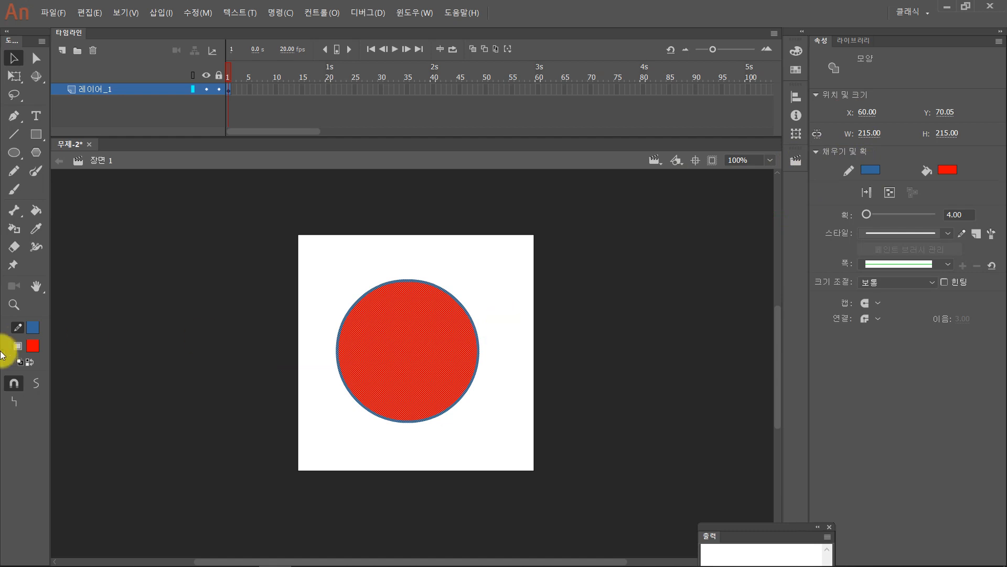
# - Change the circle's fill to blue #0099FF, and replace it with orange-yellow #FFCC00
pyautogui.click(32, 345)
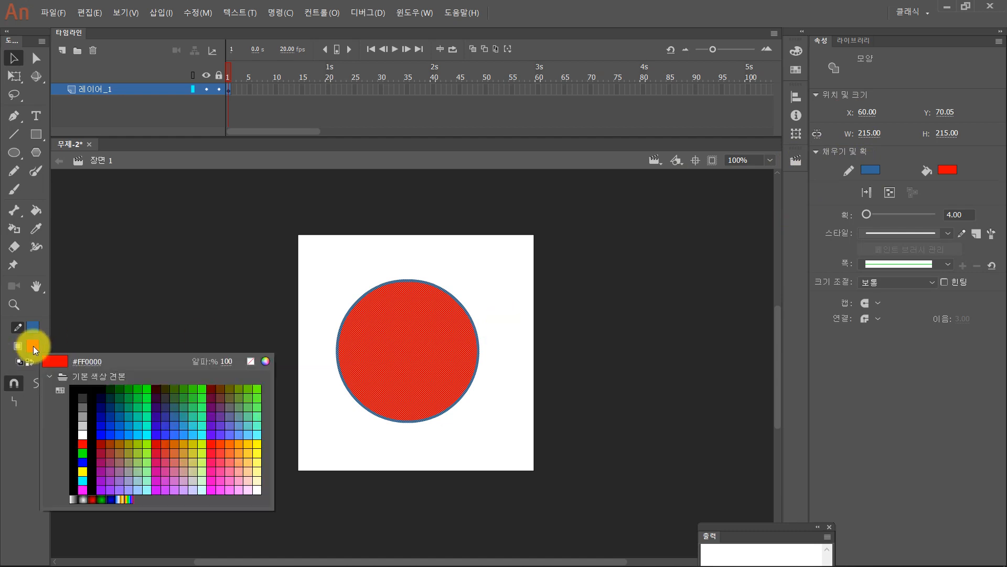
pyautogui.click(131, 434)
pyautogui.click(944, 172)
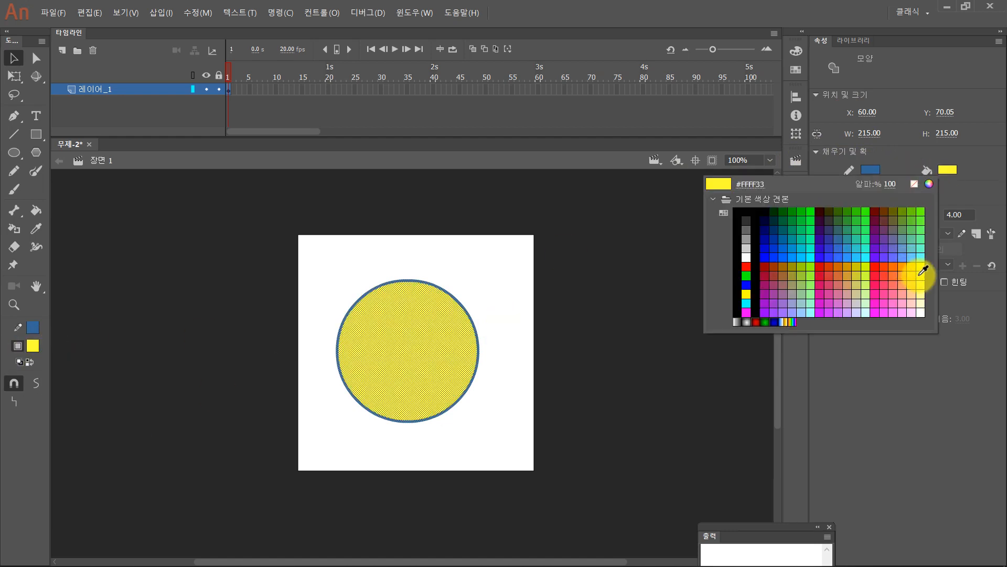
pyautogui.click(911, 268)
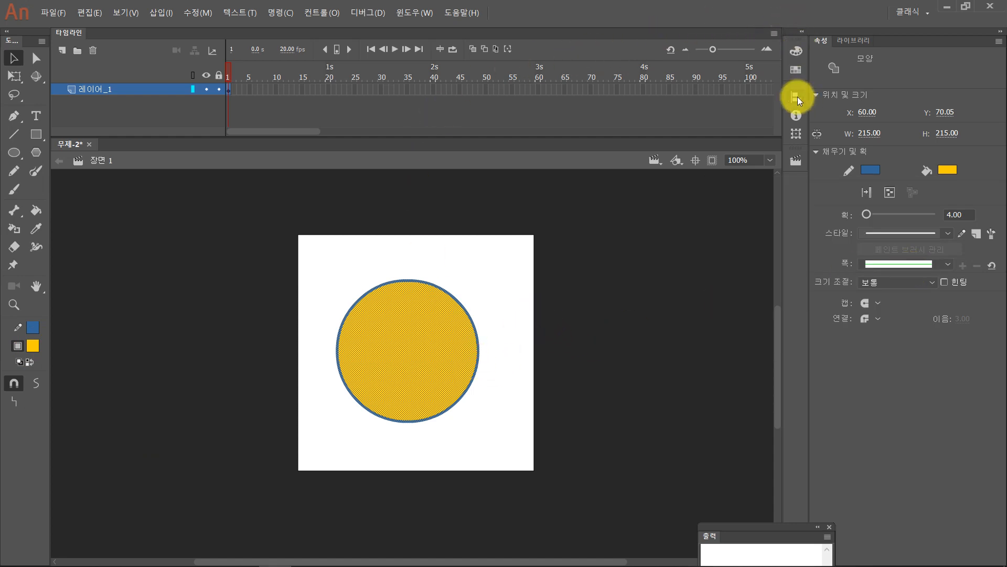
# - Adjust the circle's fill by hue, saturation and brightness to bright green #00FF74, with hue 147° and full saturation and brightness
pyautogui.click(796, 52)
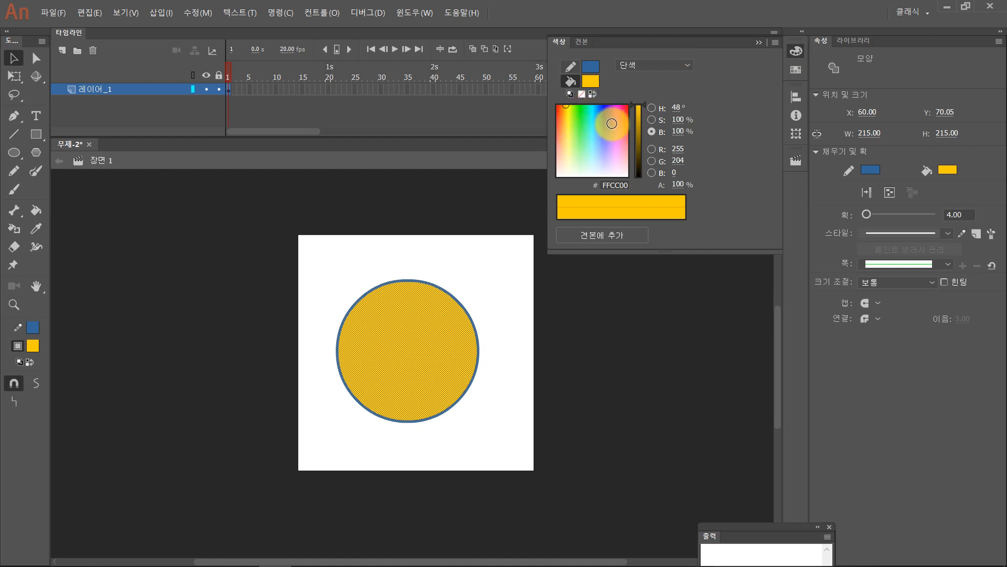
pyautogui.click(652, 132)
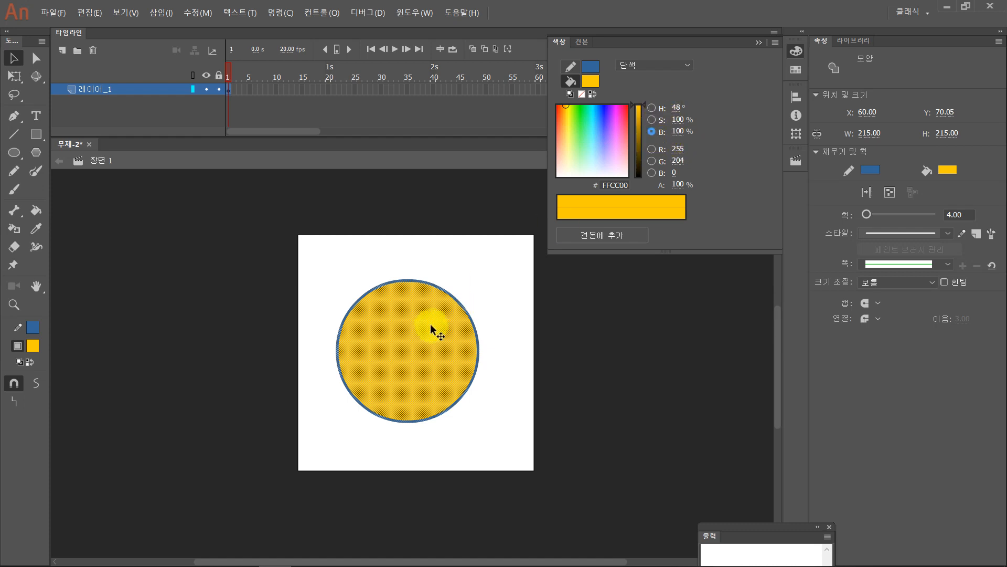
pyautogui.moveTo(642, 104)
pyautogui.mouseDown()
pyautogui.moveTo(643, 131)
pyautogui.moveTo(638, 97)
pyautogui.mouseUp()
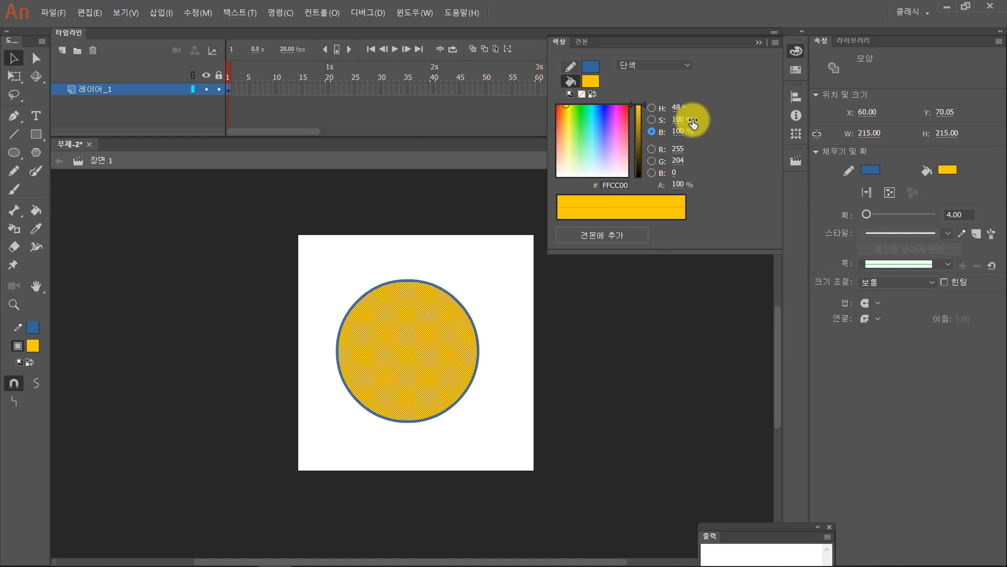
pyautogui.click(652, 120)
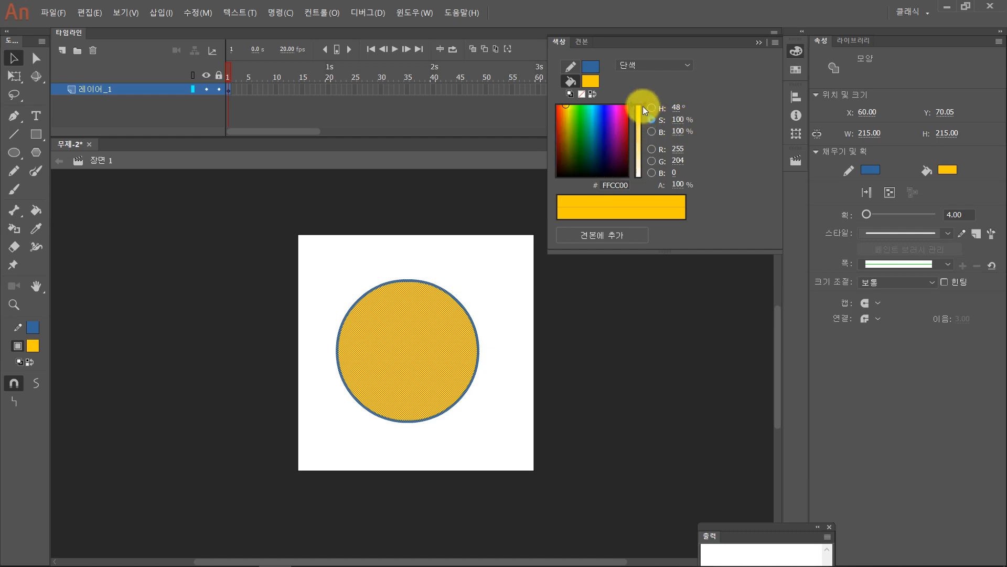
pyautogui.moveTo(644, 106); pyautogui.dragTo(641, 169)
pyautogui.click(651, 108)
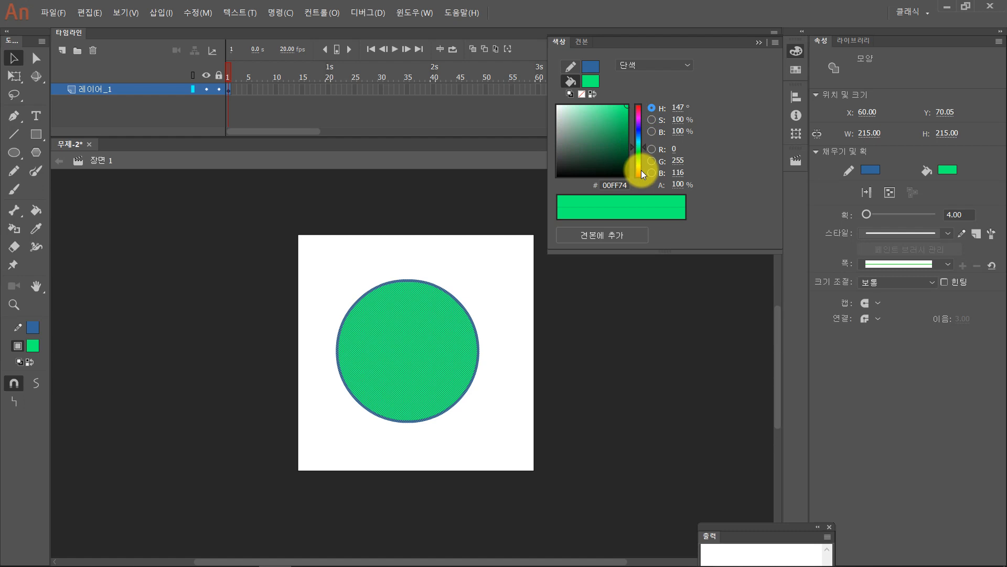
pyautogui.click(652, 120)
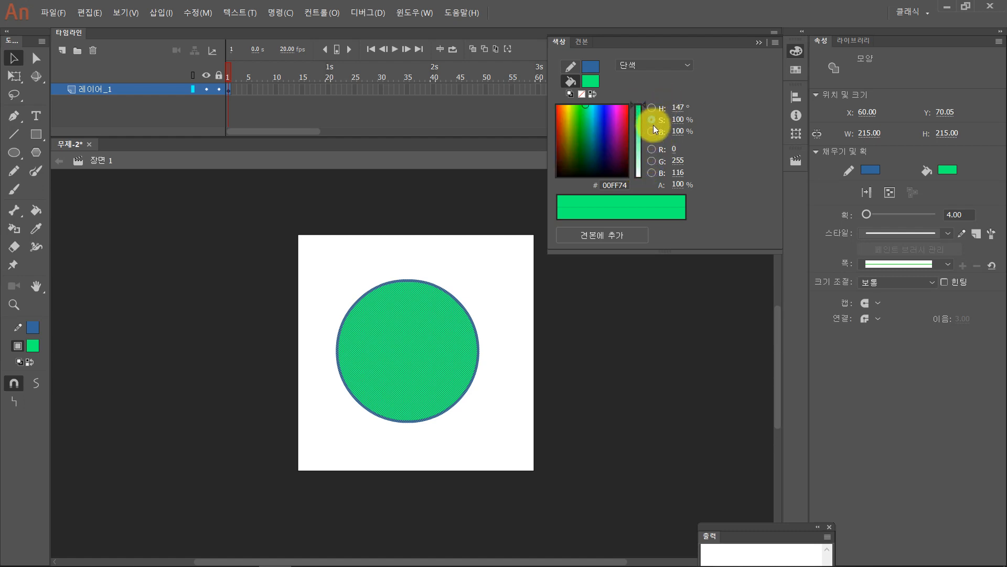
pyautogui.click(652, 131)
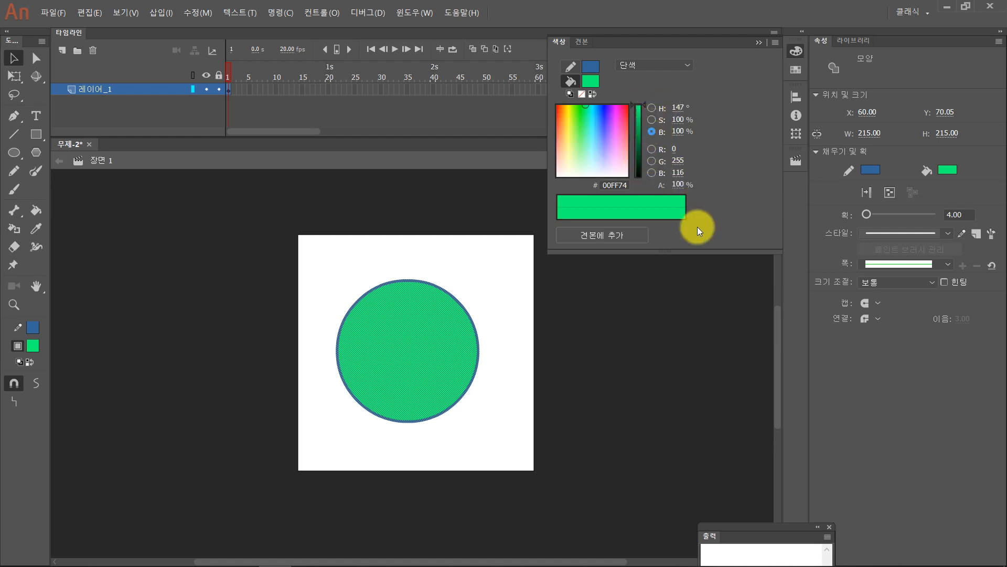
# - Select only the right half of the green circle with its outline and change that half's fill to orange
pyautogui.click(409, 238)
pyautogui.hotkey('ctrl', '=')
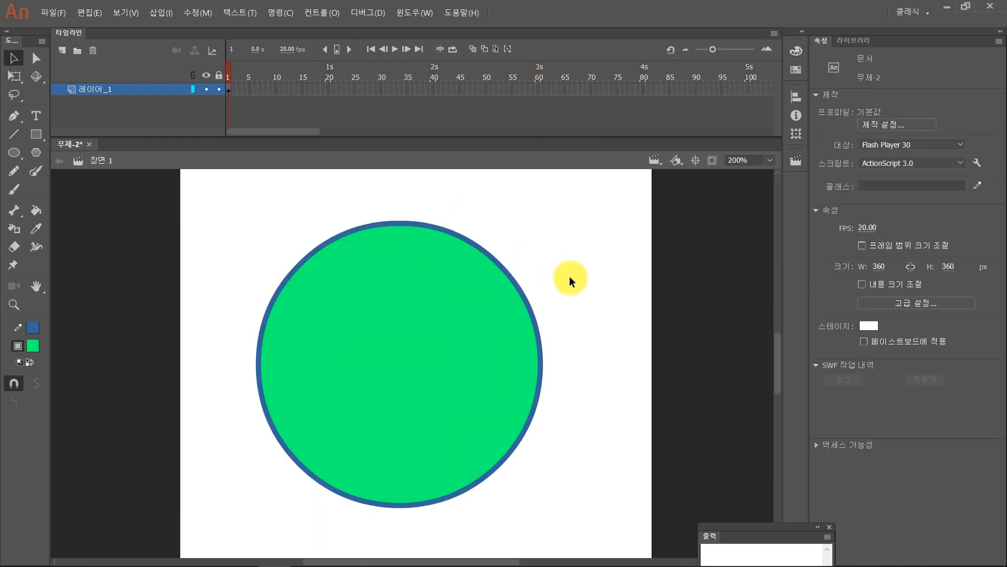
pyautogui.hotkey('ctrl', '-')
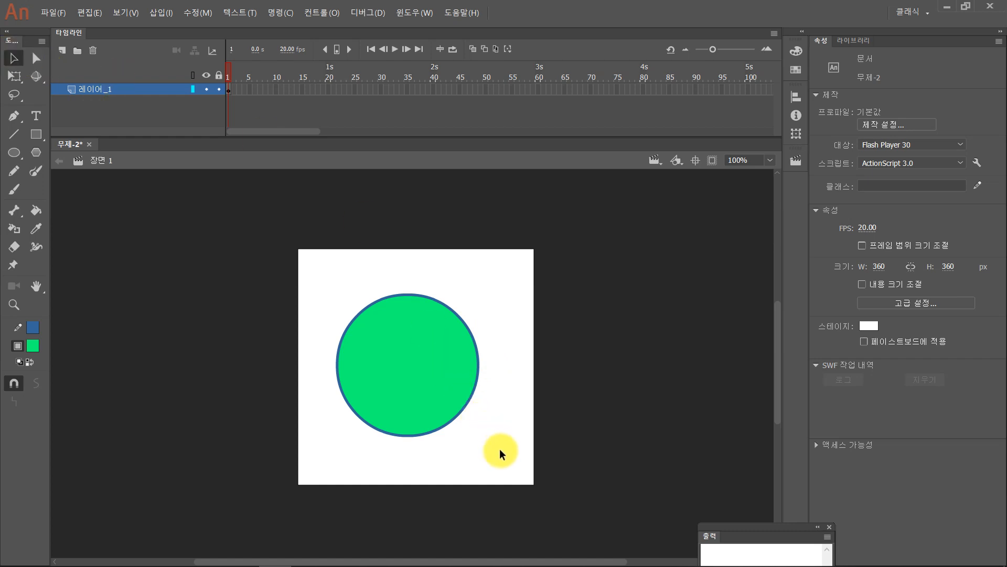
pyautogui.moveTo(501, 450)
pyautogui.mouseDown()
pyautogui.moveTo(428, 286)
pyautogui.moveTo(408, 270)
pyautogui.mouseUp()
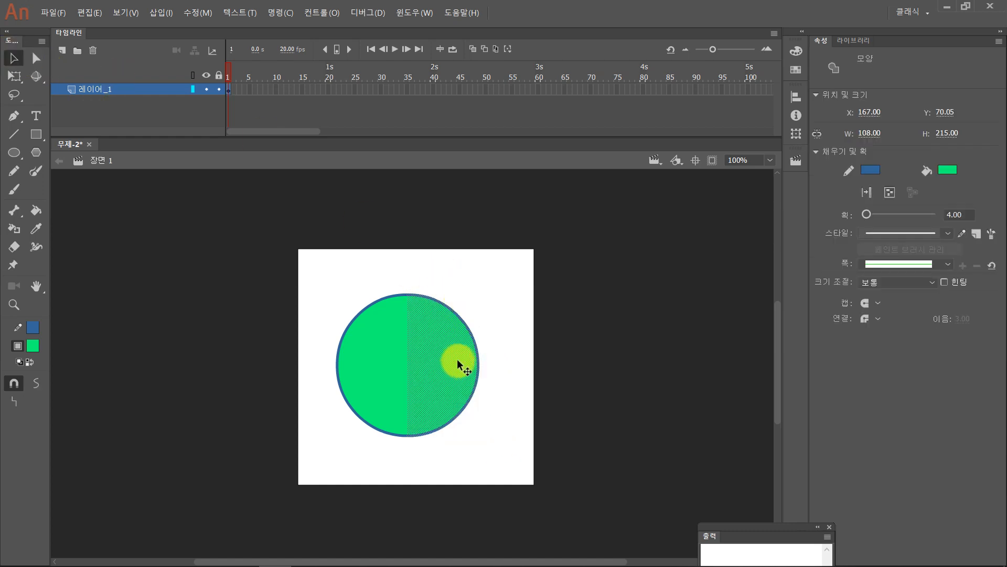
pyautogui.hotkey('ctrl', '=')
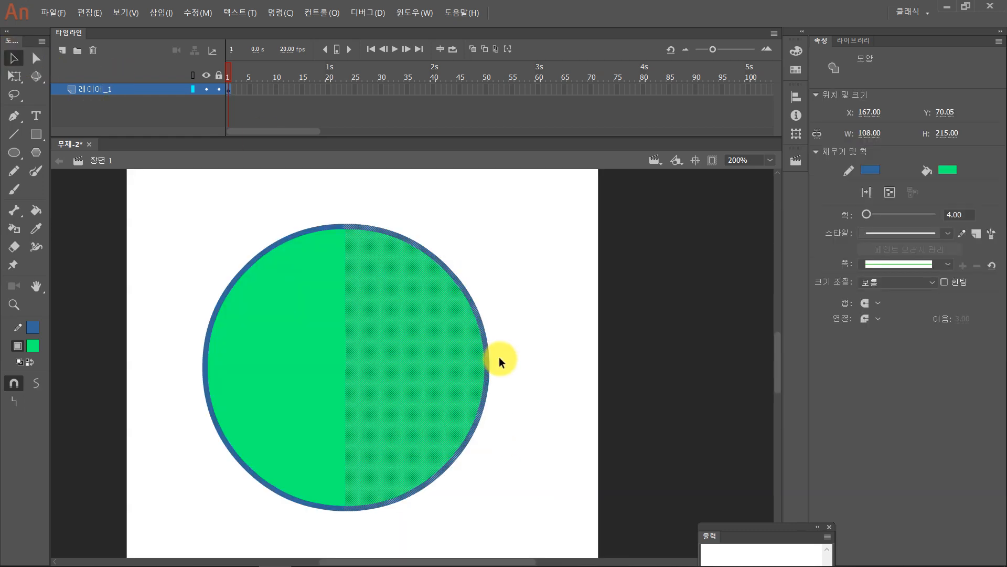
pyautogui.click(34, 347)
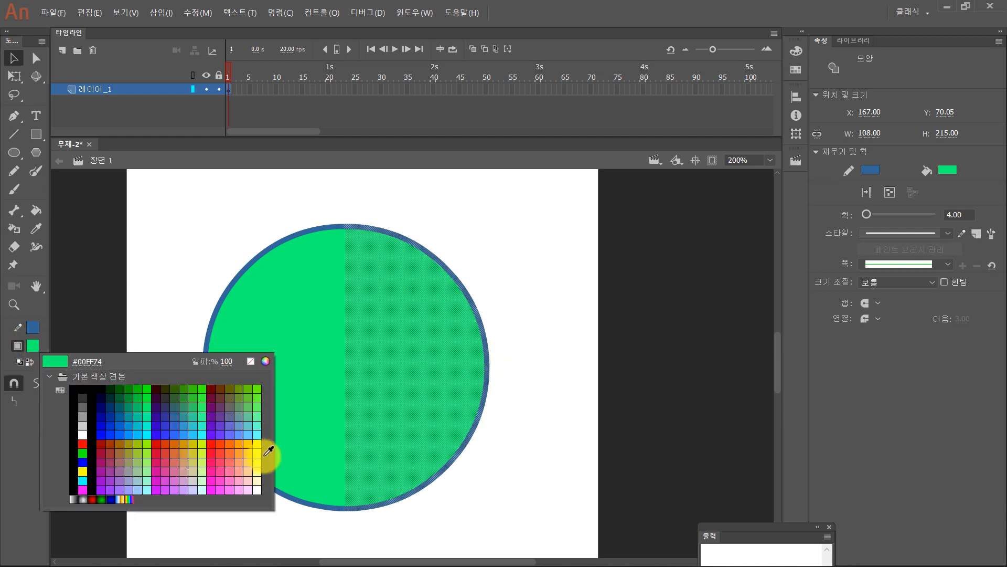
pyautogui.click(251, 444)
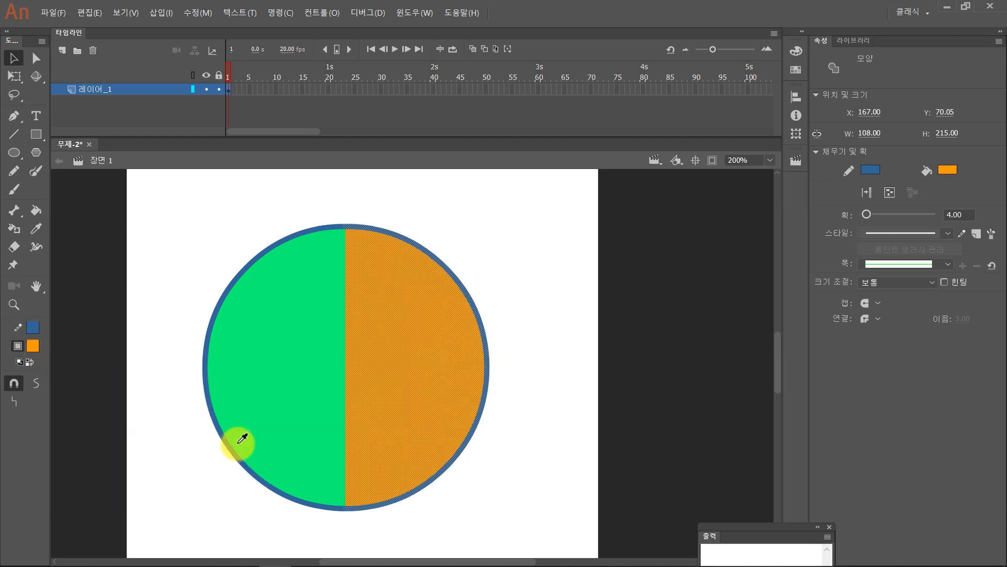
# - Select the whole circle, both halves and outline, and change its fill to a single orange-yellow
pyautogui.click(552, 352)
pyautogui.moveTo(540, 519)
pyautogui.mouseDown()
pyautogui.moveTo(106, 219)
pyautogui.moveTo(101, 183)
pyautogui.mouseUp()
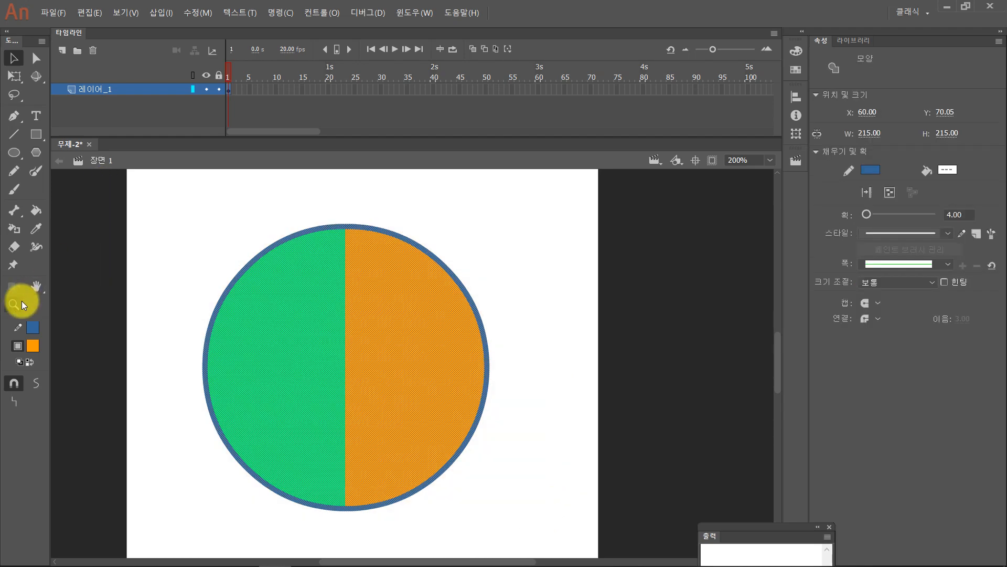
pyautogui.click(32, 346)
pyautogui.click(247, 444)
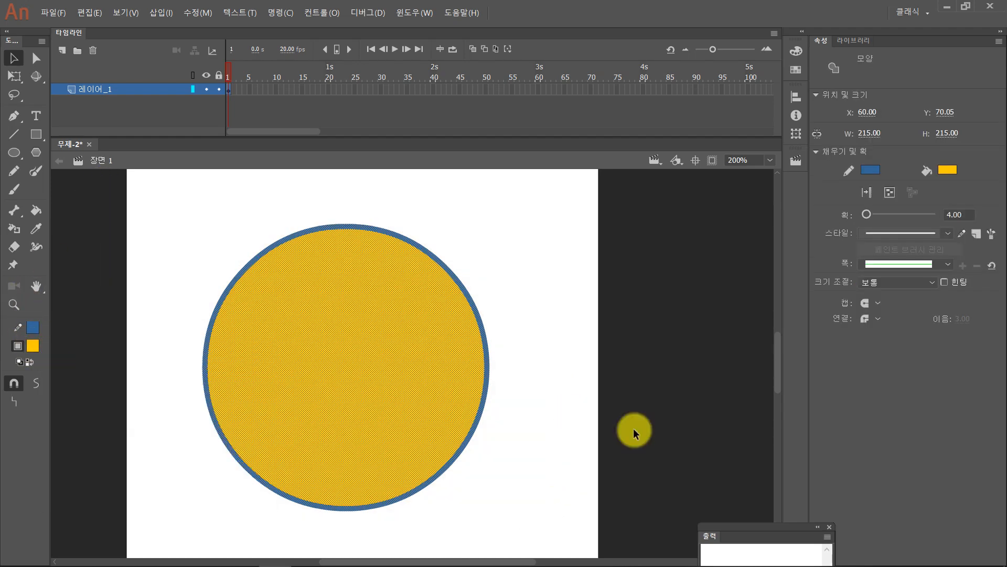
# - Select the circle's upper-right quarter, move it up and away from the rest, and undo the move
pyautogui.click(563, 410)
pyautogui.moveTo(534, 362); pyautogui.dragTo(338, 192)
pyautogui.moveTo(444, 297); pyautogui.dragTo(477, 271)
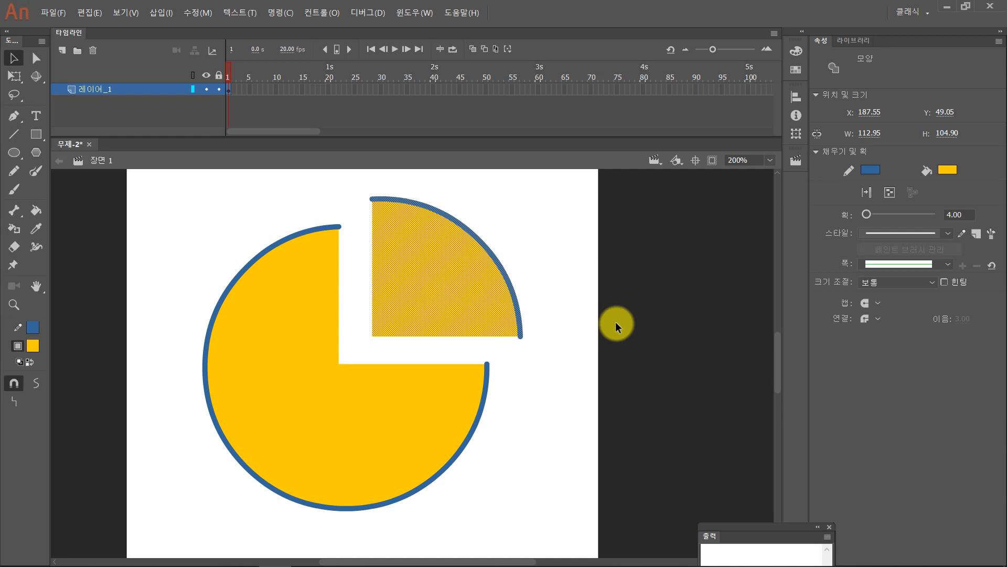
pyautogui.hotkey('ctrl', 'z')
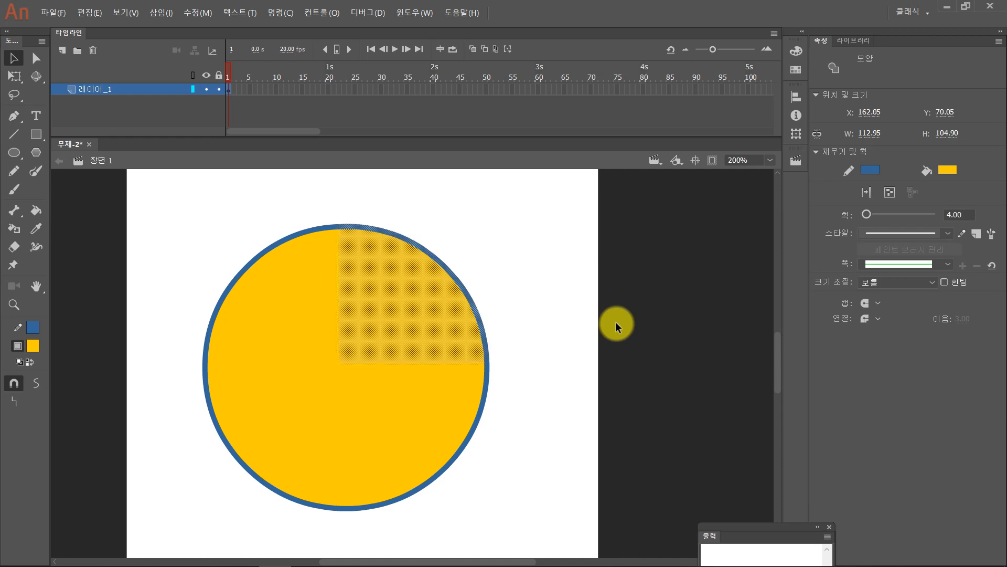
pyautogui.click(540, 316)
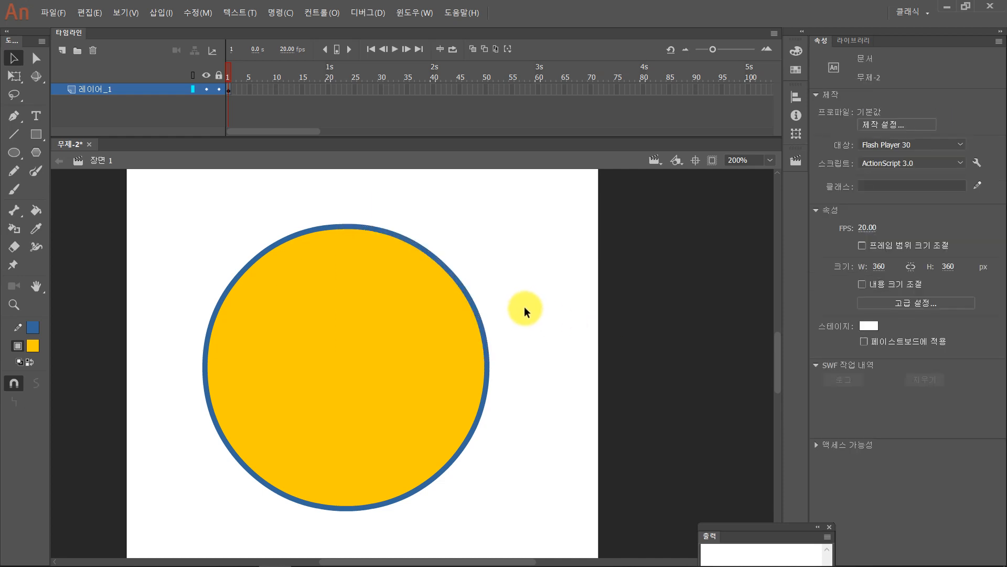
# - Move only the circle's blue outline up and to the right off its fill, and undo the move
pyautogui.click(444, 269)
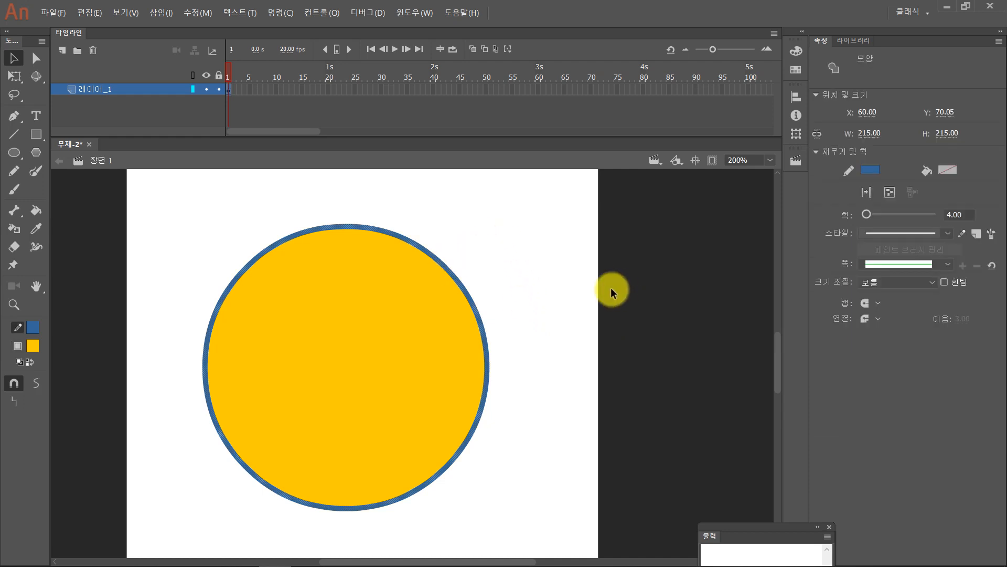
pyautogui.moveTo(483, 329); pyautogui.dragTo(538, 287)
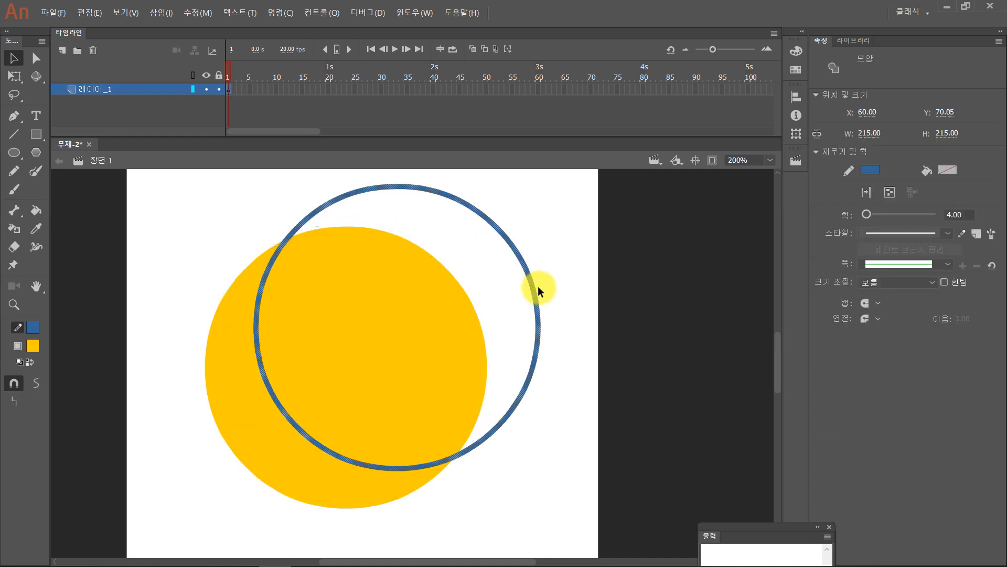
pyautogui.hotkey('ctrl', 'z')
pyautogui.click(535, 287)
# - Move only the circle's yellow fill off its outline two times, undoing each move, and clear the selection
pyautogui.doubleClick(317, 350)
pyautogui.moveTo(317, 351)
pyautogui.mouseDown()
pyautogui.moveTo(355, 341)
pyautogui.moveTo(473, 350)
pyautogui.mouseUp()
pyautogui.hotkey('ctrl', 'z')
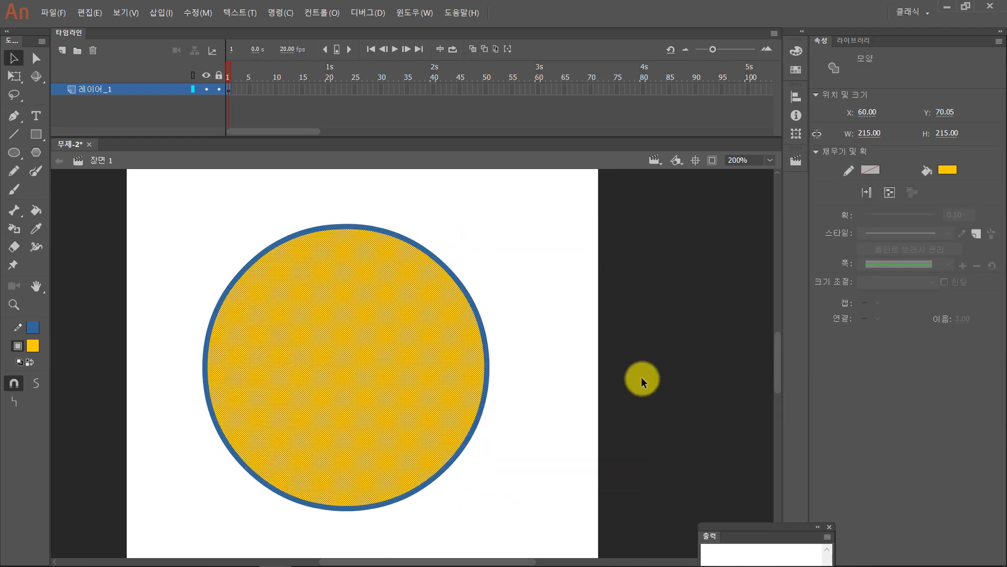
pyautogui.click(528, 293)
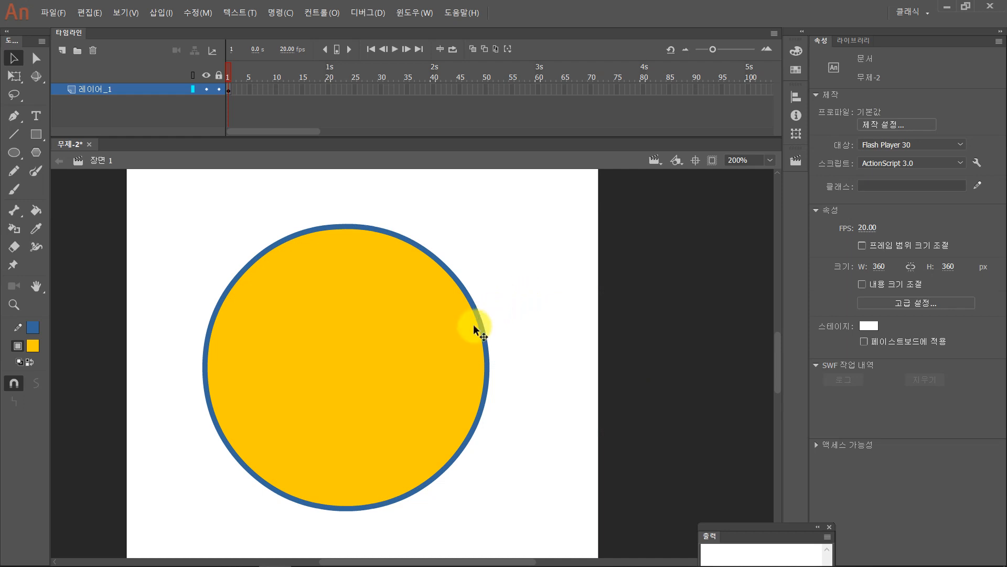
pyautogui.click(446, 337)
pyautogui.moveTo(410, 358); pyautogui.dragTo(538, 311)
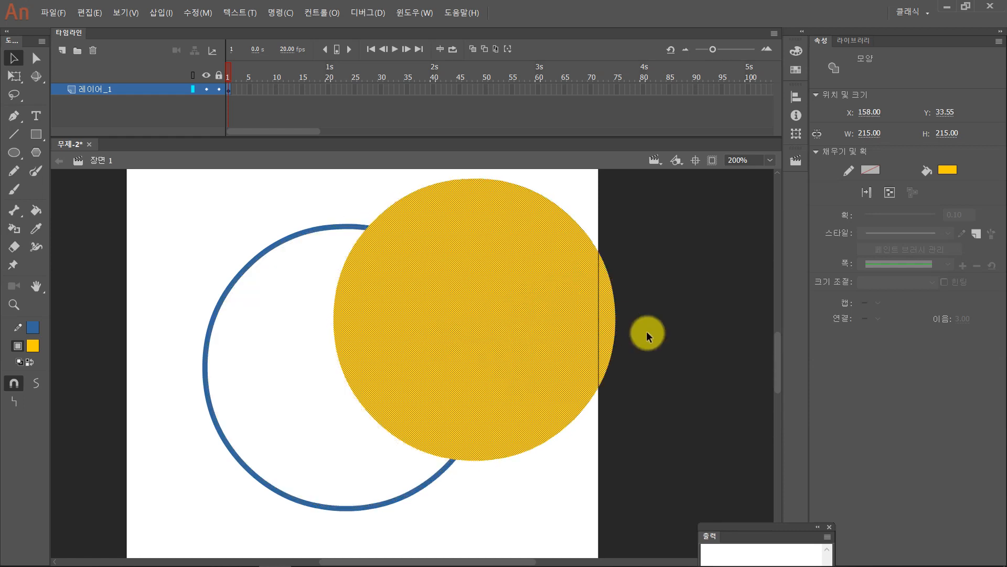
pyautogui.hotkey('ctrl', 'z')
pyautogui.click(564, 343)
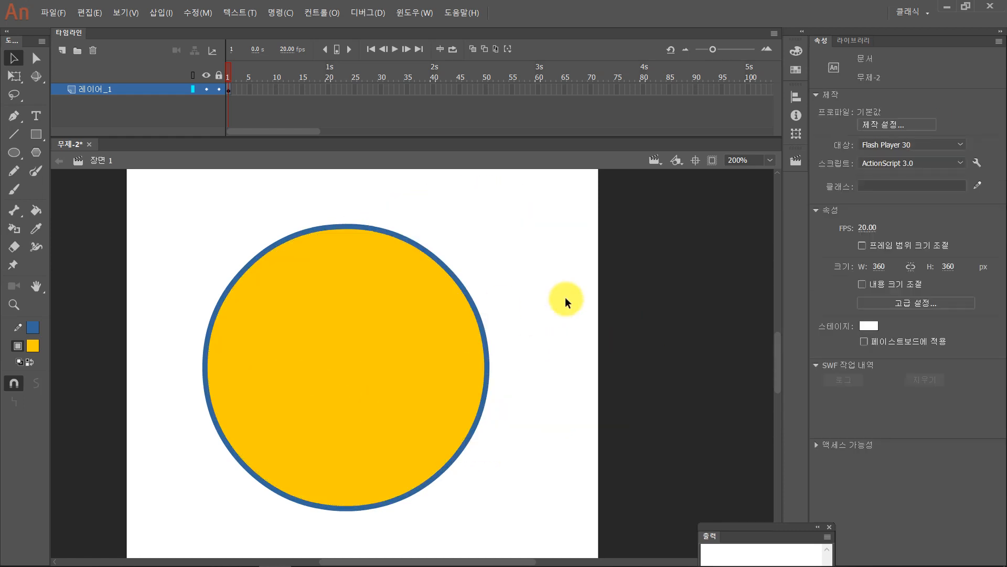
# - Select the circle's fill and outline together and move the whole circle to about X 46.50, Y 52.05
pyautogui.moveTo(155, 193)
pyautogui.mouseDown()
pyautogui.moveTo(313, 325)
pyautogui.moveTo(524, 536)
pyautogui.mouseUp()
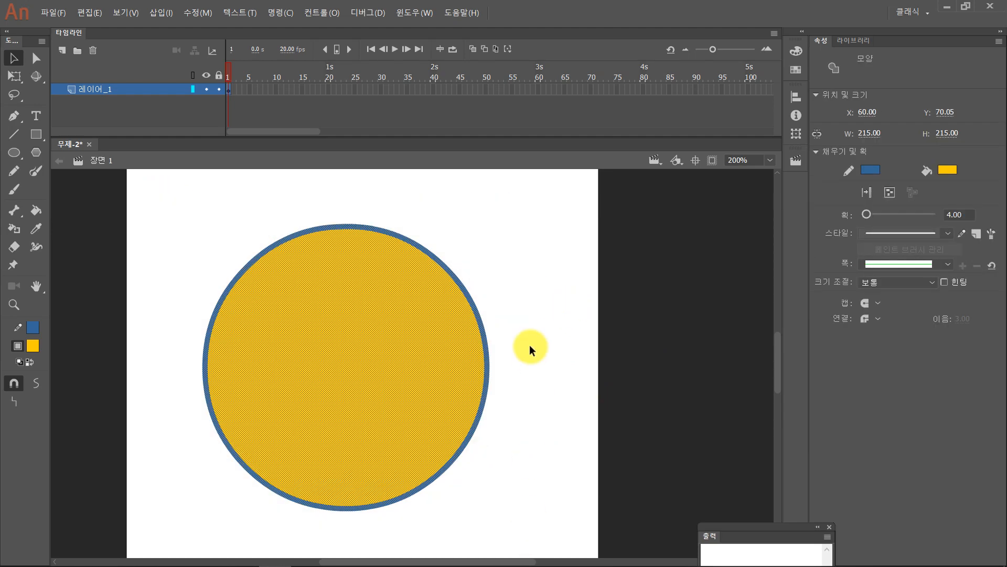
pyautogui.click(530, 346)
pyautogui.doubleClick(348, 333)
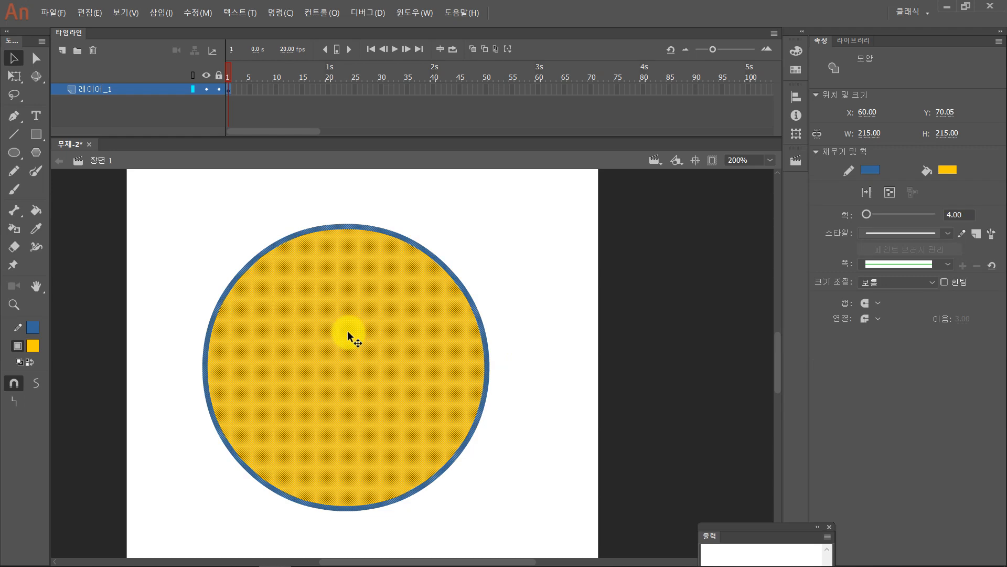
pyautogui.moveTo(348, 332); pyautogui.dragTo(333, 308)
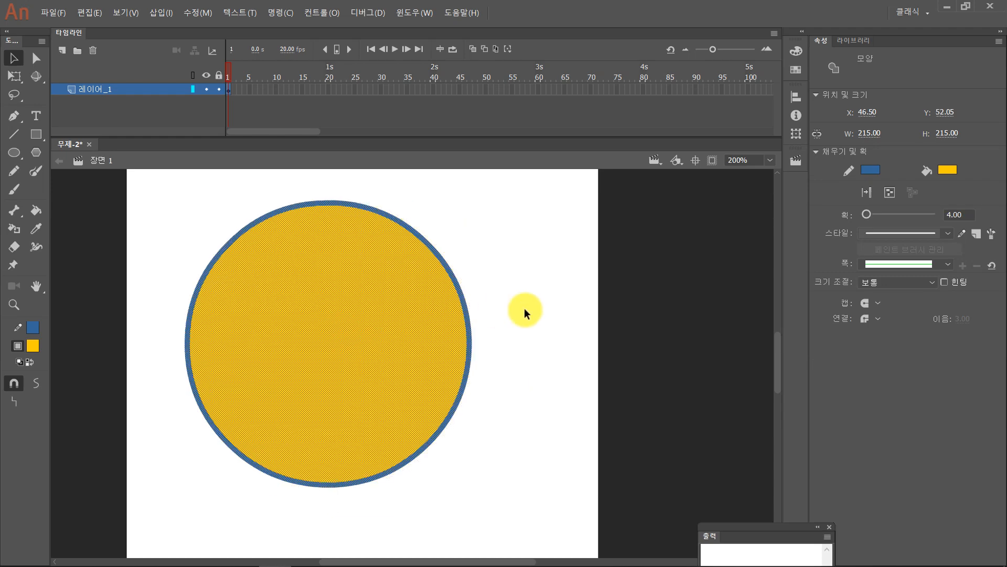
pyautogui.click(525, 307)
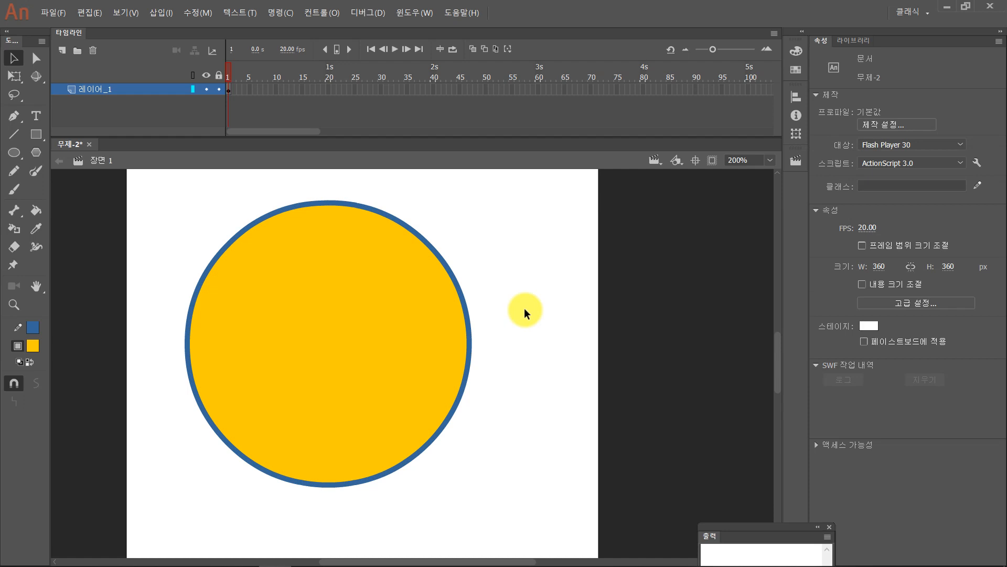
# - Delete the circle's outline and undo the deletion, and select the fill on its own before clearing the selection
pyautogui.moveTo(503, 510); pyautogui.dragTo(138, 177)
pyautogui.click(154, 213)
pyautogui.click(209, 263)
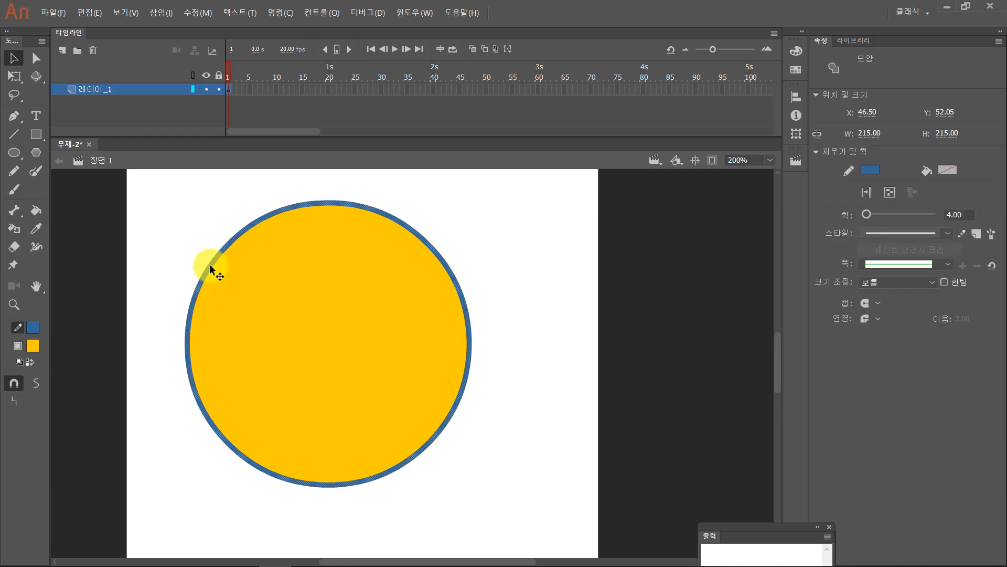
pyautogui.press('Delete')
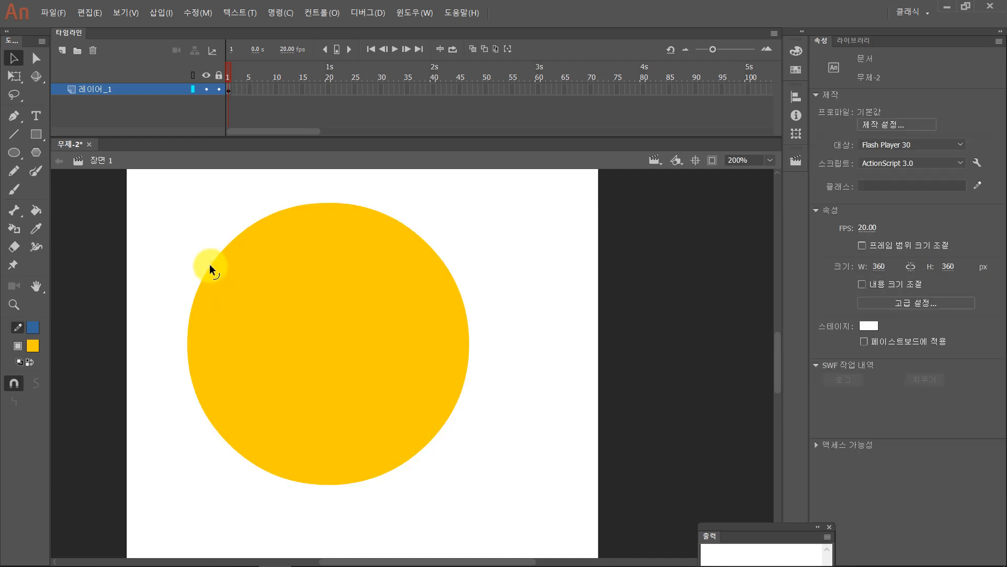
pyautogui.hotkey('ctrl', 'z')
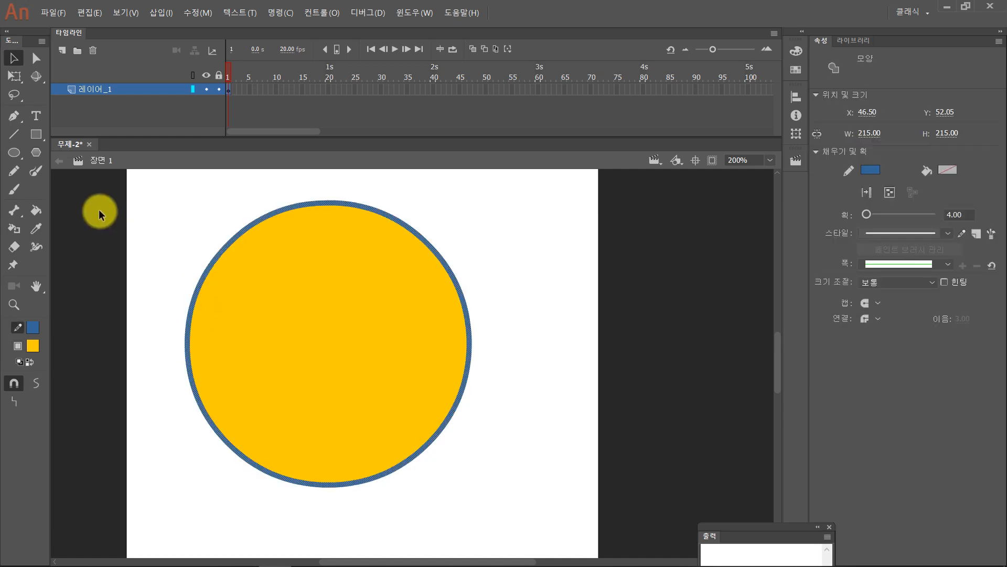
pyautogui.click(191, 216)
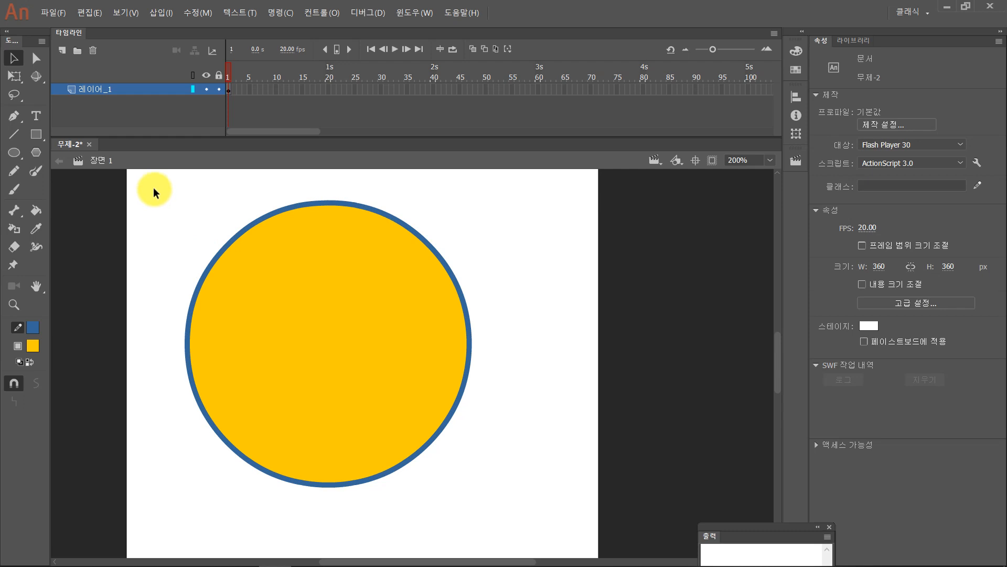
pyautogui.click(398, 267)
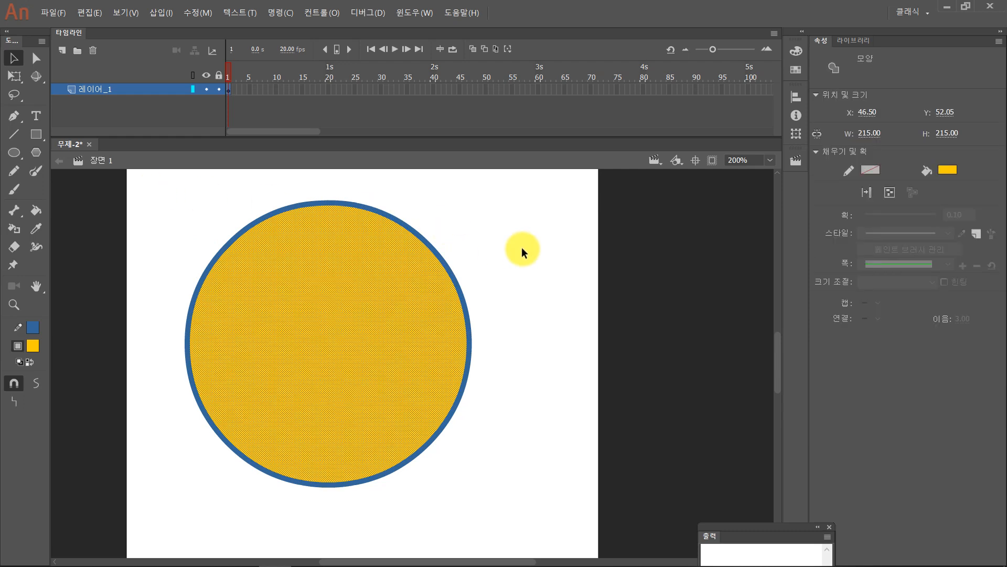
pyautogui.click(491, 248)
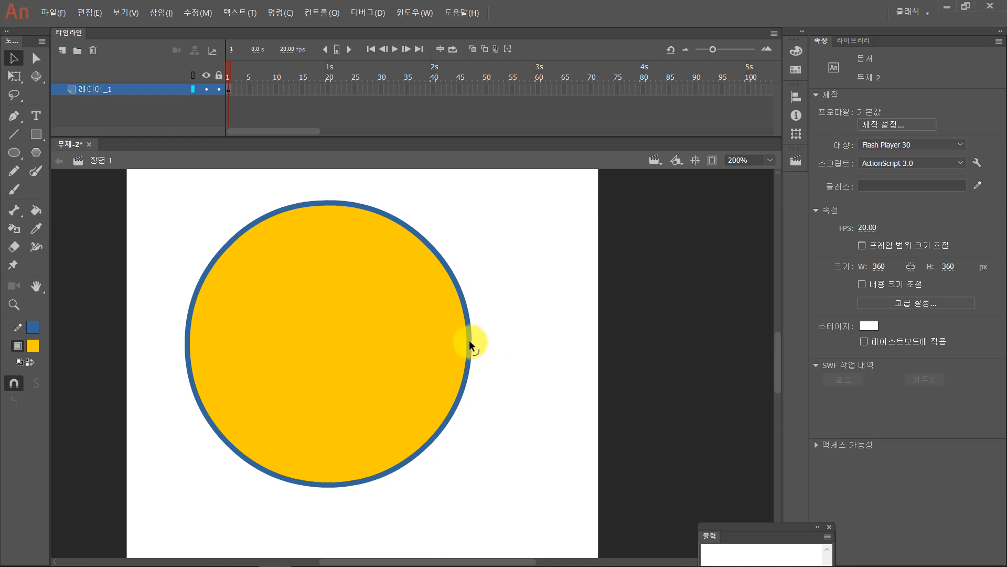
# - Bend the unselected circle's edge into an irregular shape: pull the right and left sides outward, and push the upper-right and lower-right edges inward
pyautogui.moveTo(469, 340); pyautogui.dragTo(504, 341)
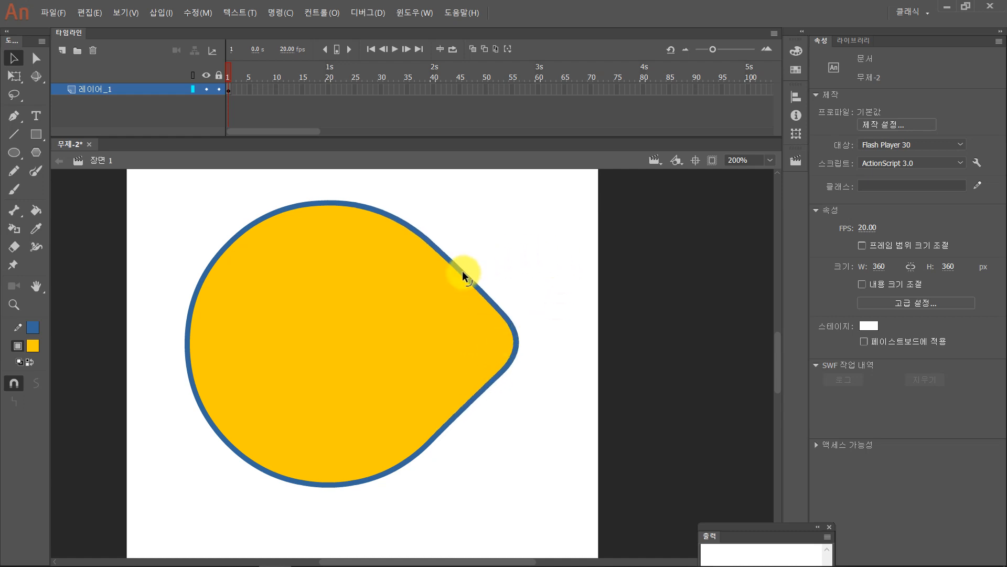
pyautogui.moveTo(462, 271); pyautogui.dragTo(428, 280)
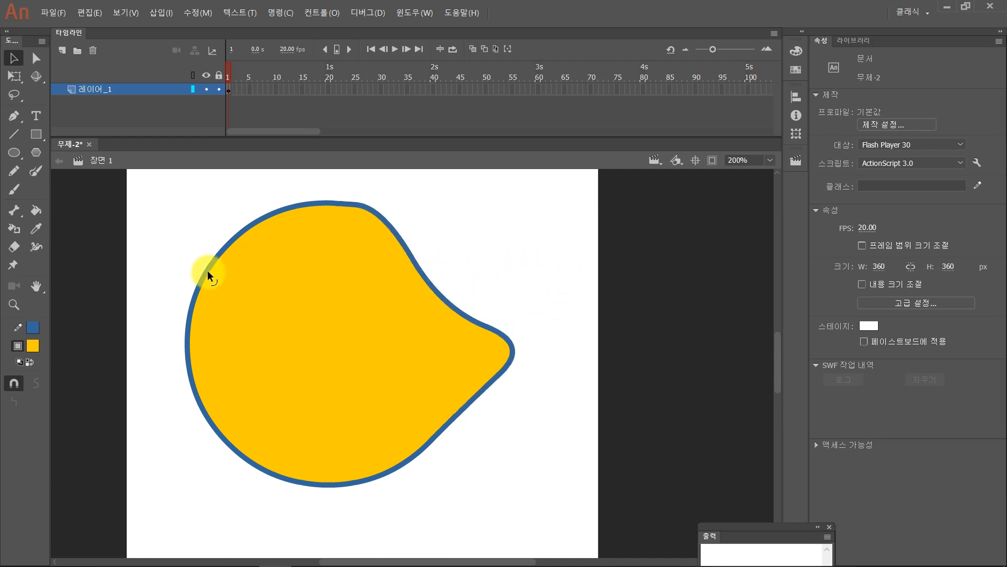
pyautogui.moveTo(207, 270); pyautogui.dragTo(185, 256)
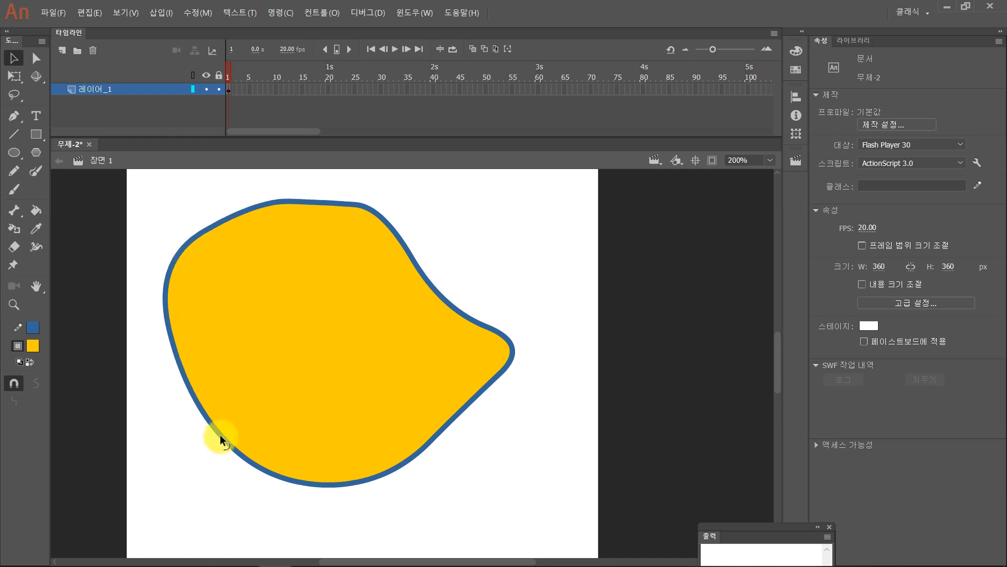
pyautogui.moveTo(219, 434)
pyautogui.mouseDown()
pyautogui.moveTo(240, 414)
pyautogui.moveTo(222, 448)
pyautogui.mouseUp()
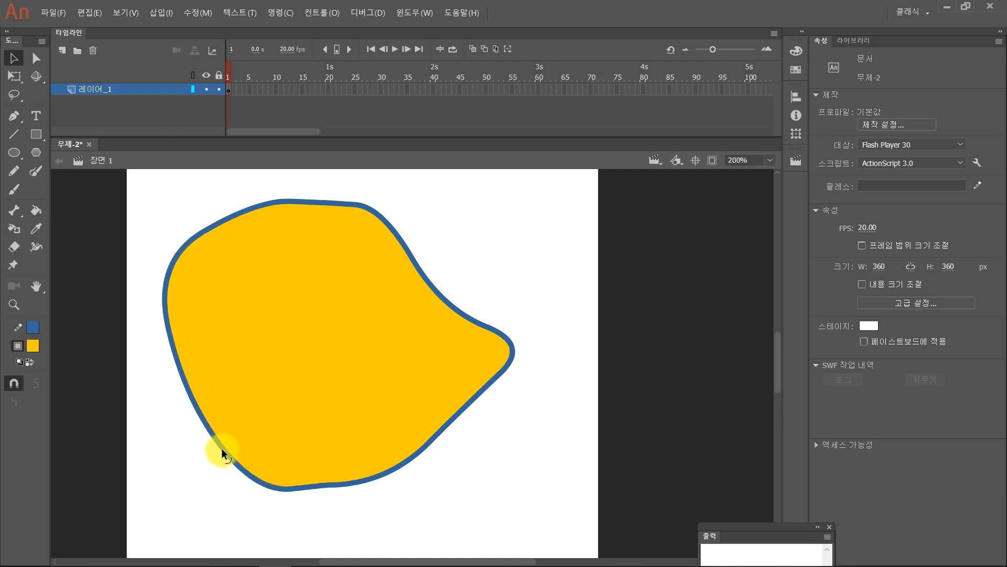
pyautogui.moveTo(411, 458); pyautogui.dragTo(403, 431)
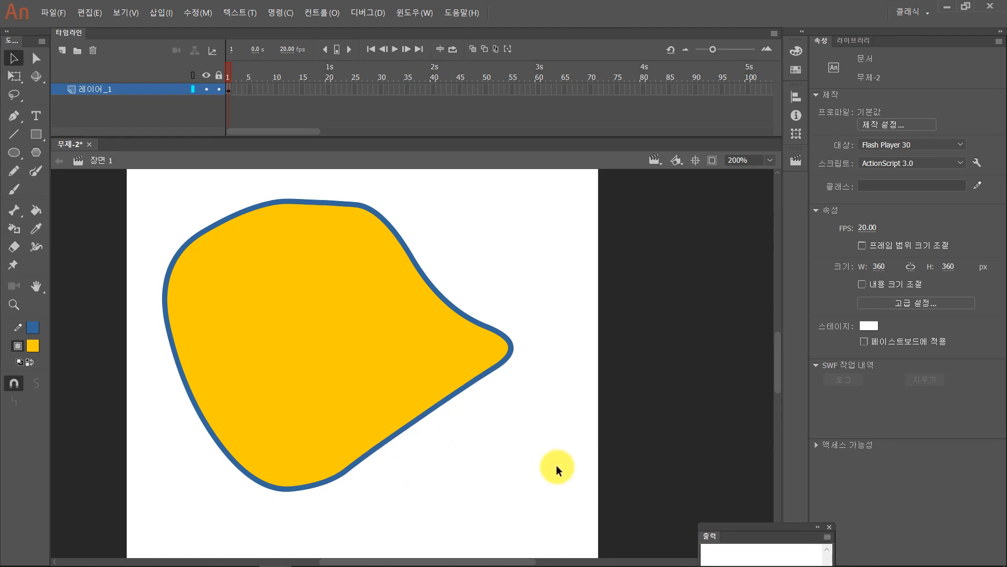
# - Delete the whole distorted shape and draw a square with blue stroke 4 and orange-yellow fill in the middle of the stage
pyautogui.hotkey('ctrl', 'a')
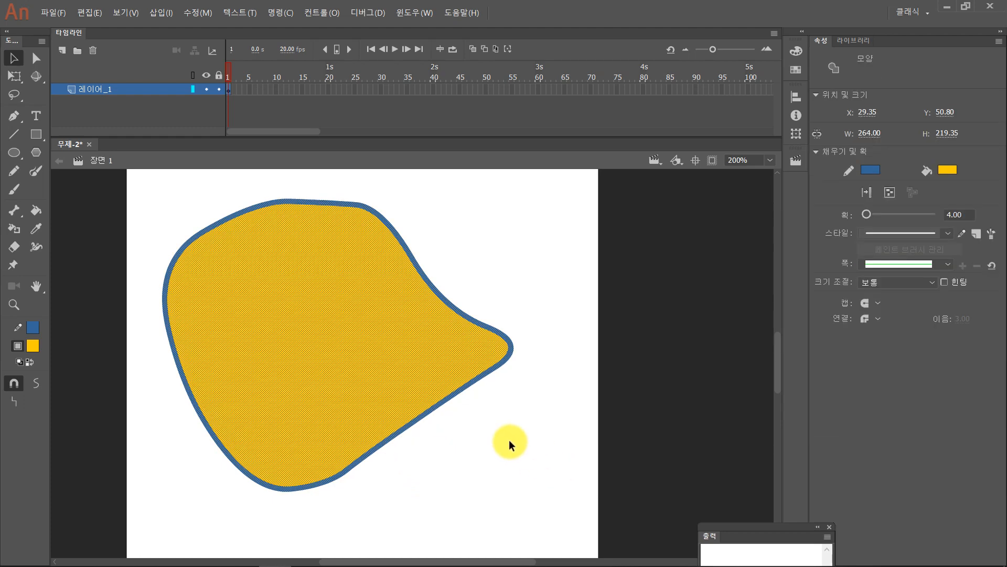
pyautogui.press('Delete')
pyautogui.click(36, 133)
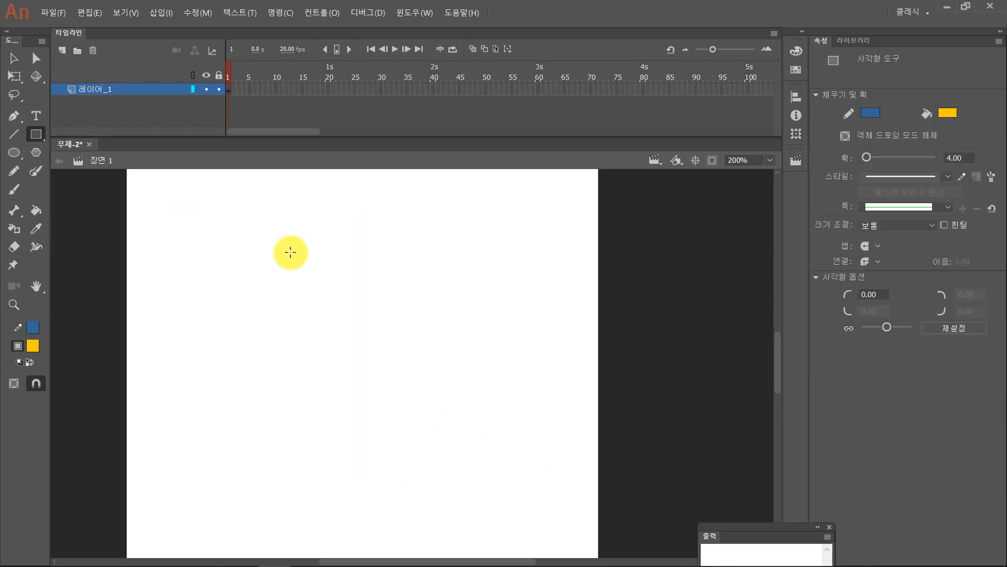
pyautogui.moveTo(235, 226)
pyautogui.mouseDown()
pyautogui.moveTo(416, 407)
pyautogui.moveTo(481, 450)
pyautogui.mouseUp()
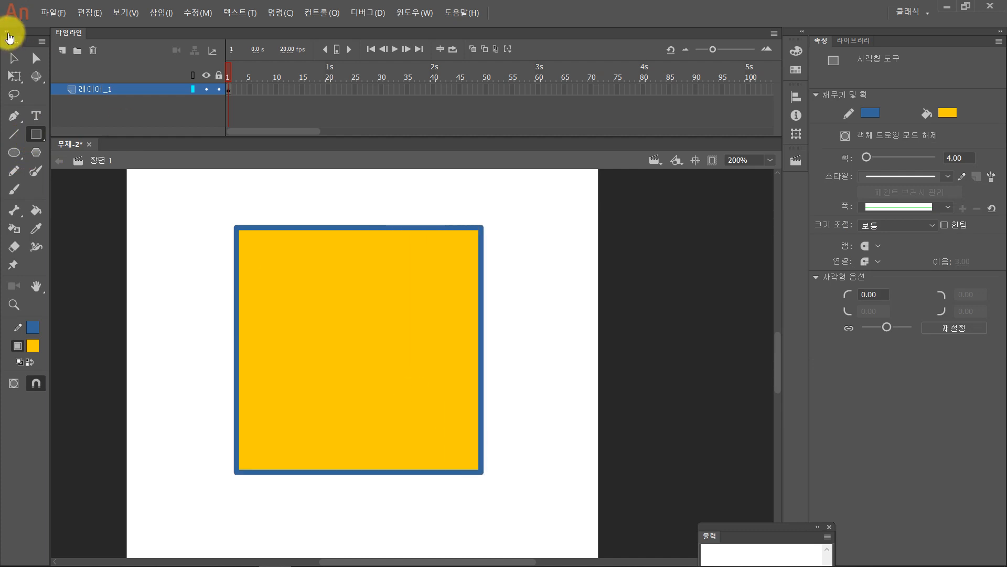
# - Try to separate the square's upper-right portion by area-selecting it and moving it up and outward, and undo the move
pyautogui.click(14, 58)
pyautogui.moveTo(529, 351); pyautogui.dragTo(298, 148)
pyautogui.moveTo(418, 294); pyautogui.dragTo(471, 253)
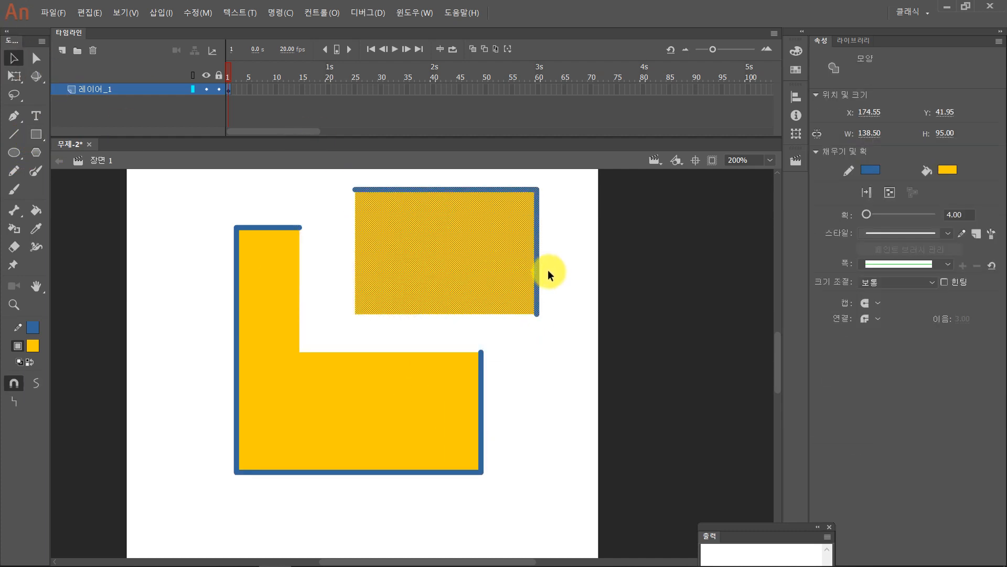
pyautogui.hotkey('ctrl', 'z')
pyautogui.click(566, 275)
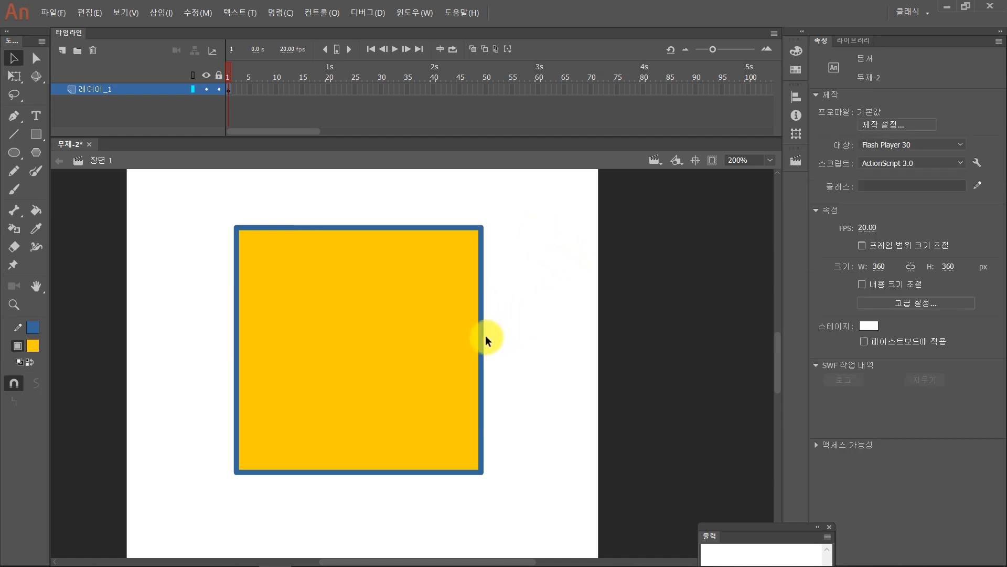
# - Curve the square's right side outward, pull its upper-left corner up and outward, and select the fill of the reshaped figure
pyautogui.moveTo(482, 338); pyautogui.dragTo(514, 341)
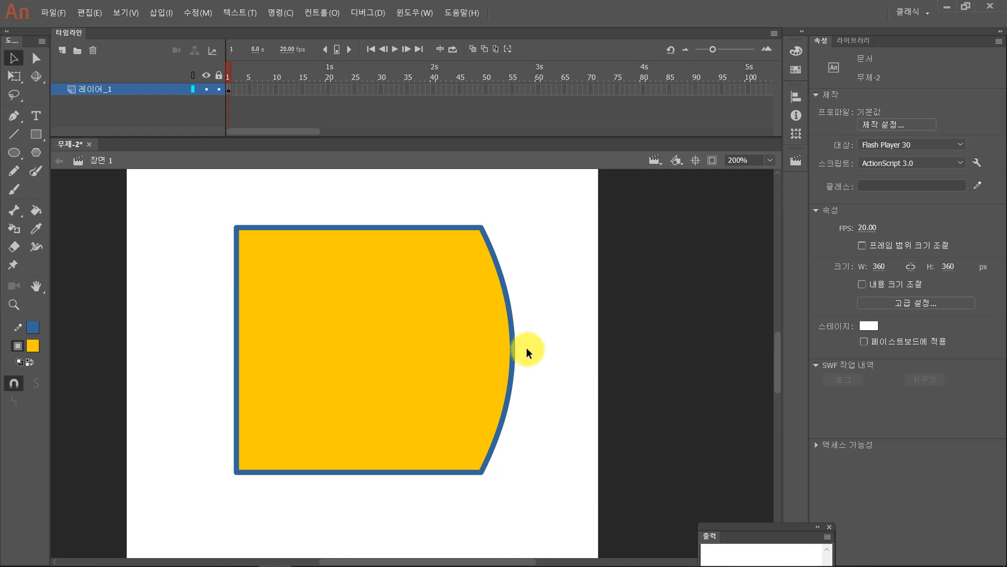
pyautogui.moveTo(236, 226); pyautogui.dragTo(190, 190)
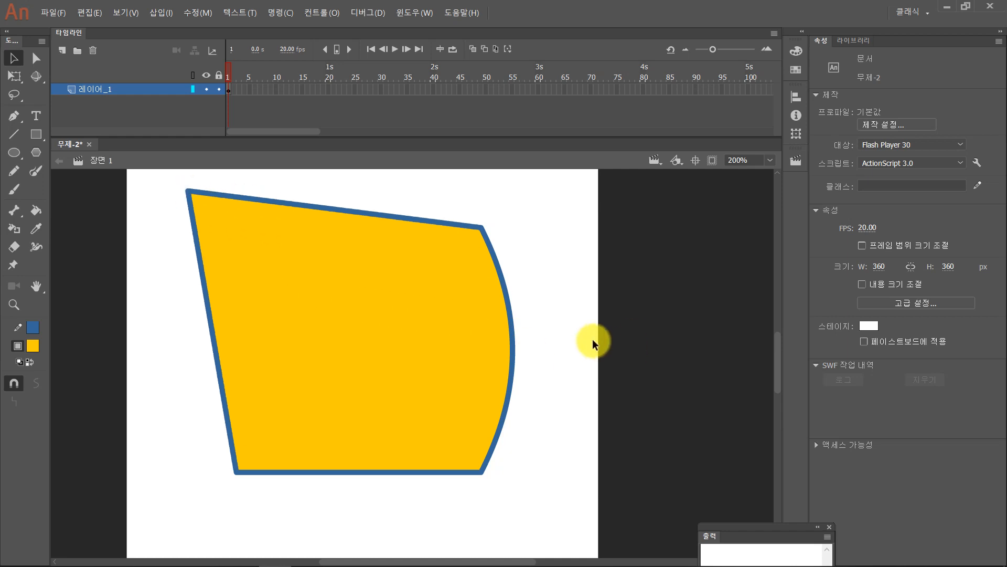
pyautogui.click(245, 247)
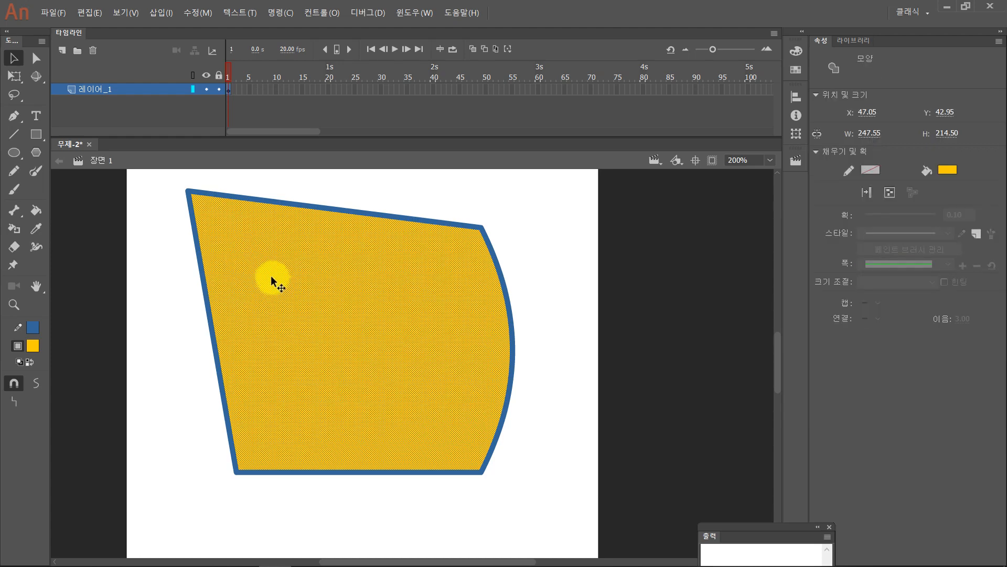
# - Select the reshaped figure's fill and outline together and delete the whole figure from the stage
pyautogui.click(34, 62)
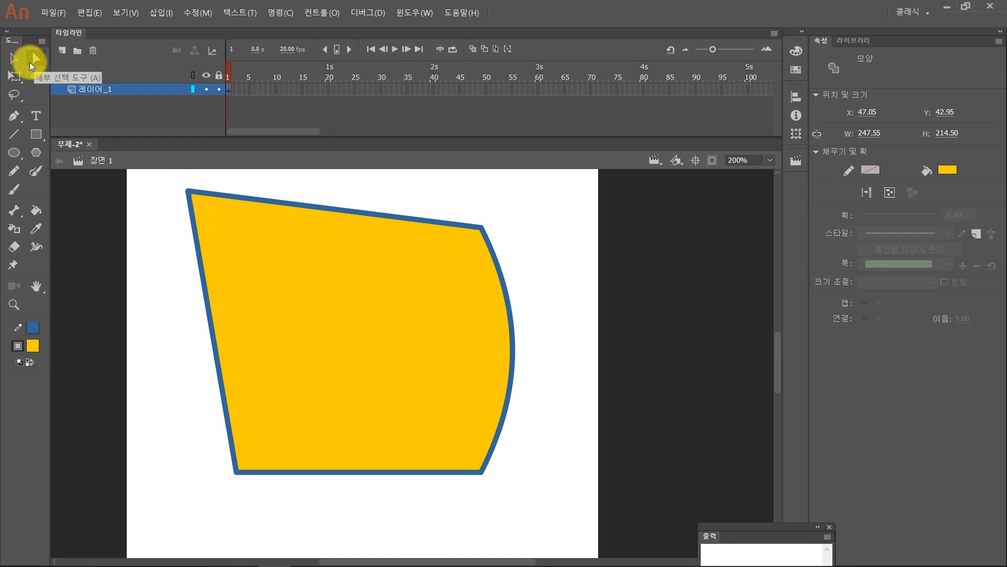
pyautogui.click(16, 58)
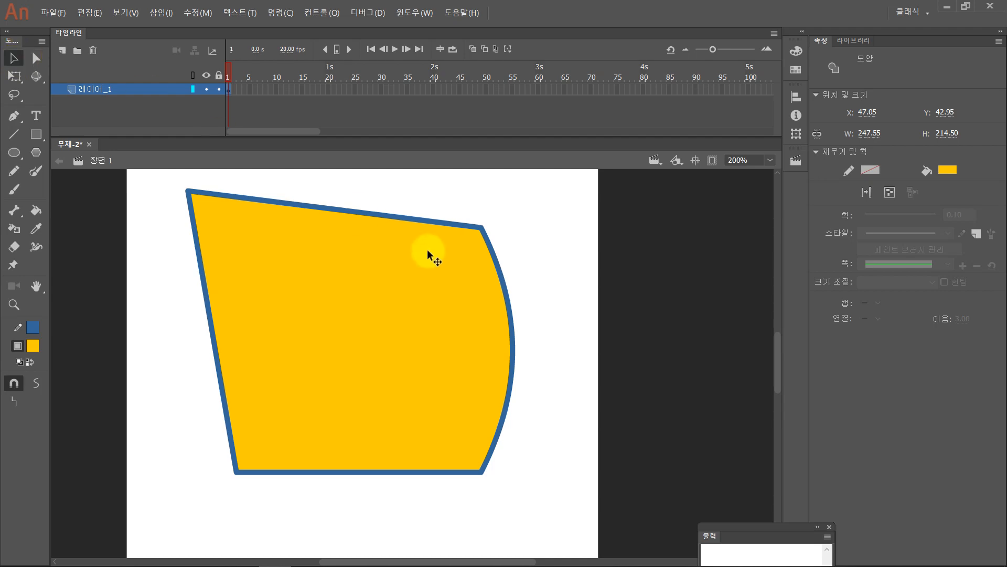
pyautogui.click(422, 206)
pyautogui.doubleClick(415, 223)
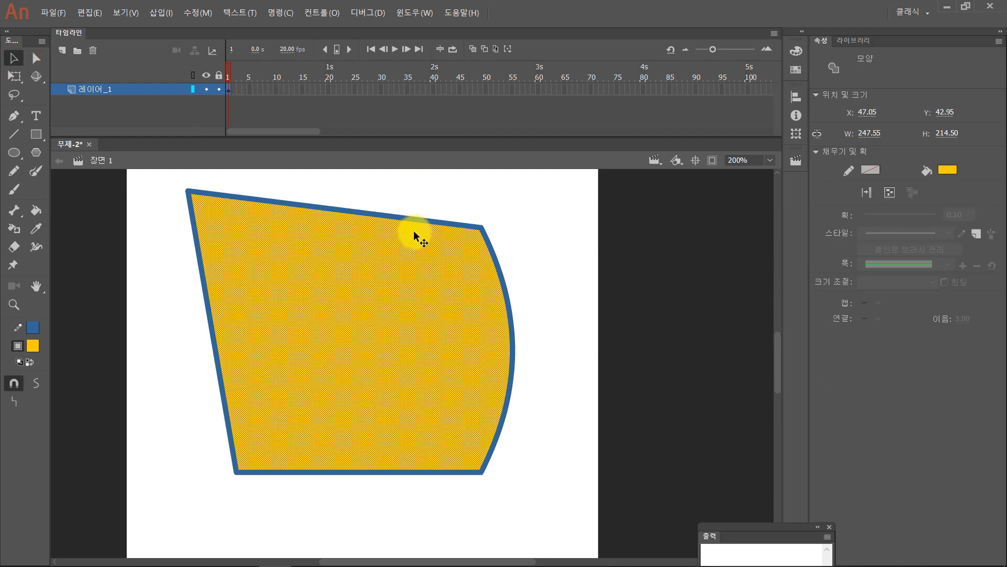
pyautogui.press('Delete')
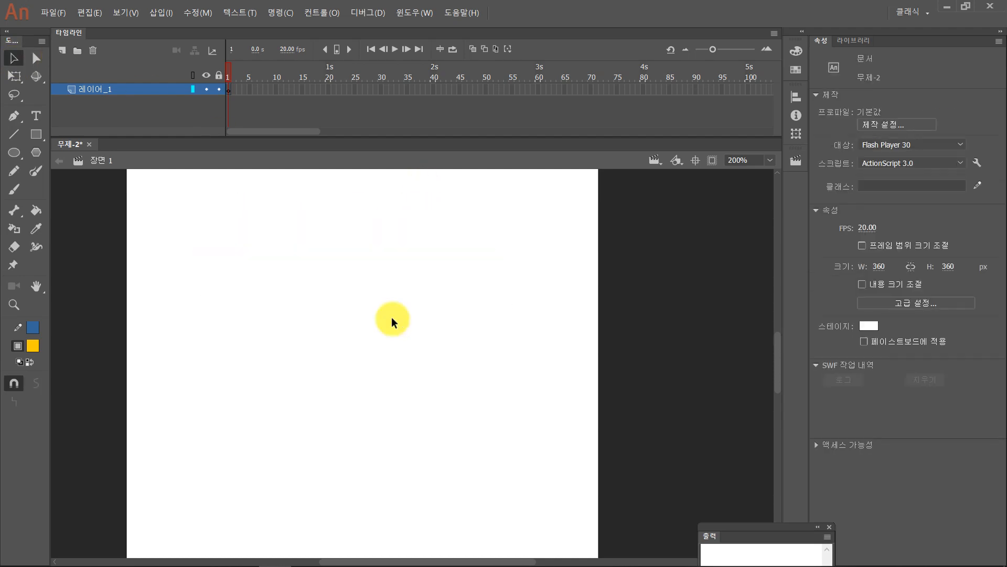
# - Draw a circle about 120 px across with blue stroke 4 and orange-yellow fill in the stage's upper-left area
pyautogui.hotkey('ctrl', '1')
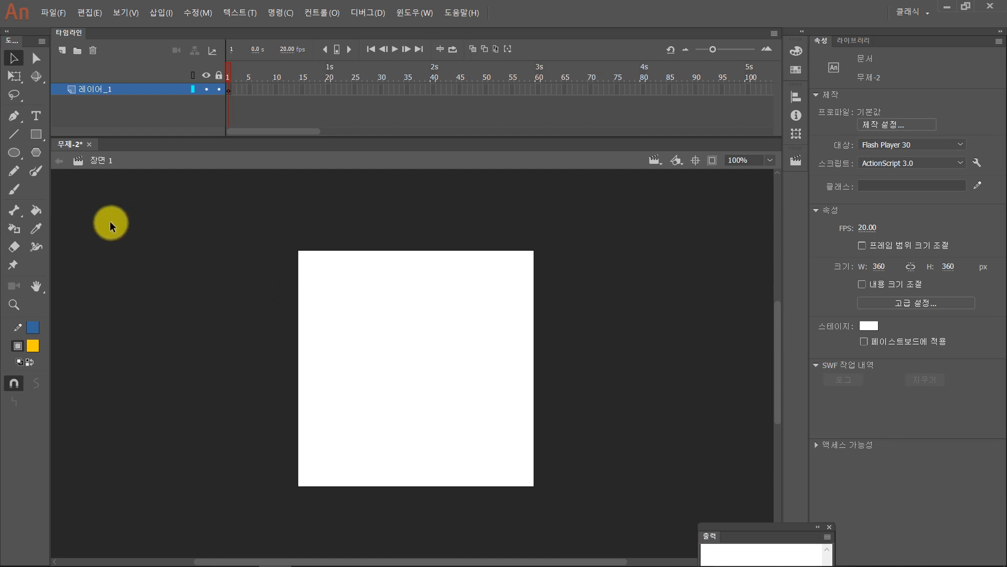
pyautogui.click(14, 153)
pyautogui.moveTo(329, 286); pyautogui.dragTo(410, 362)
pyautogui.hotkey('ctrl', '=')
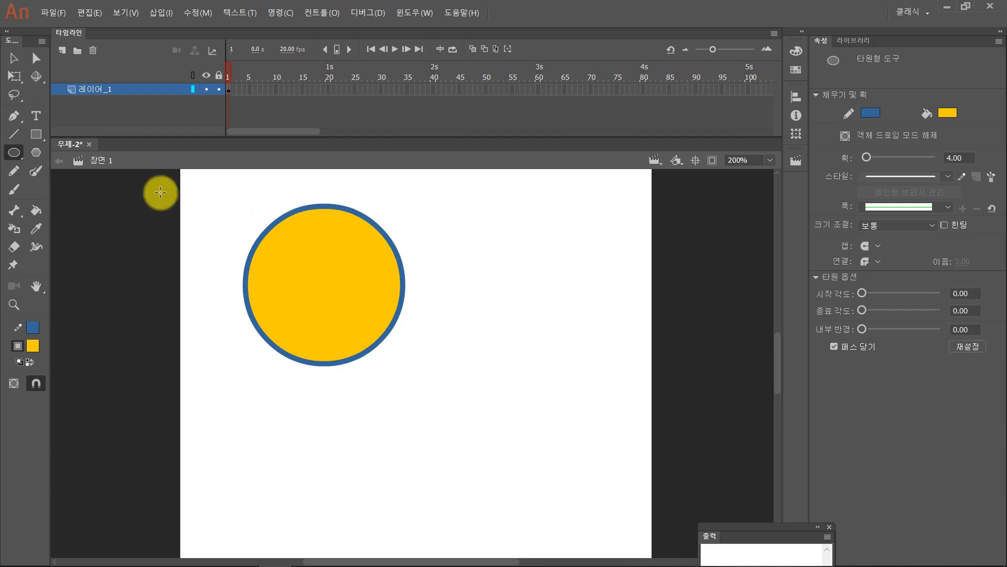
# - Duplicate the whole yellow circle horizontally to its right, placing the copy at about X 204.50, Y 57.05
pyautogui.click(14, 57)
pyautogui.moveTo(222, 188); pyautogui.dragTo(412, 377)
pyautogui.moveTo(319, 316); pyautogui.dragTo(523, 317)
# - Recolour the copied circle with a red fill and an orange #FF9933 stroke, and clear the selection
pyautogui.click(35, 344)
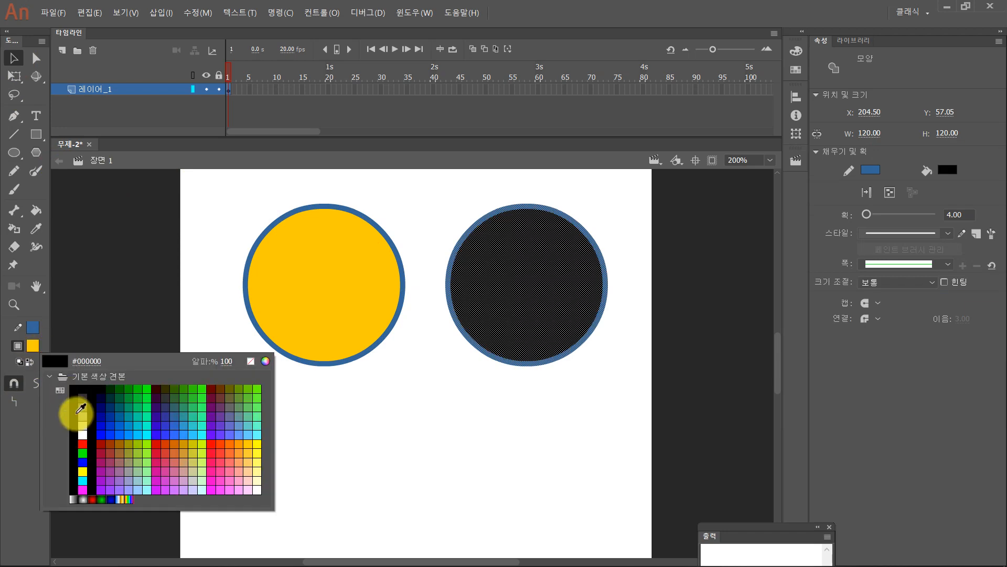
pyautogui.click(83, 442)
pyautogui.click(33, 328)
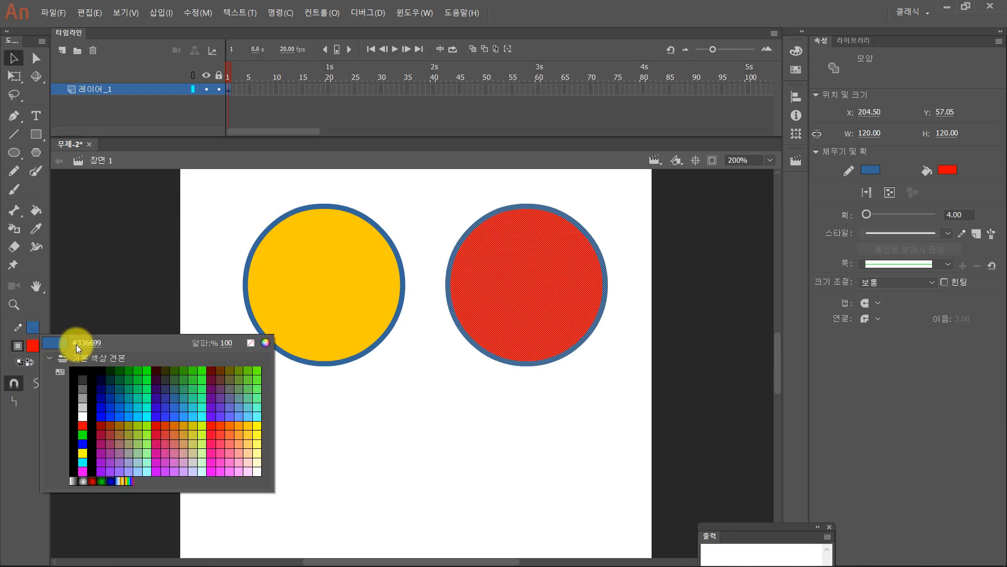
pyautogui.click(240, 423)
pyautogui.click(640, 428)
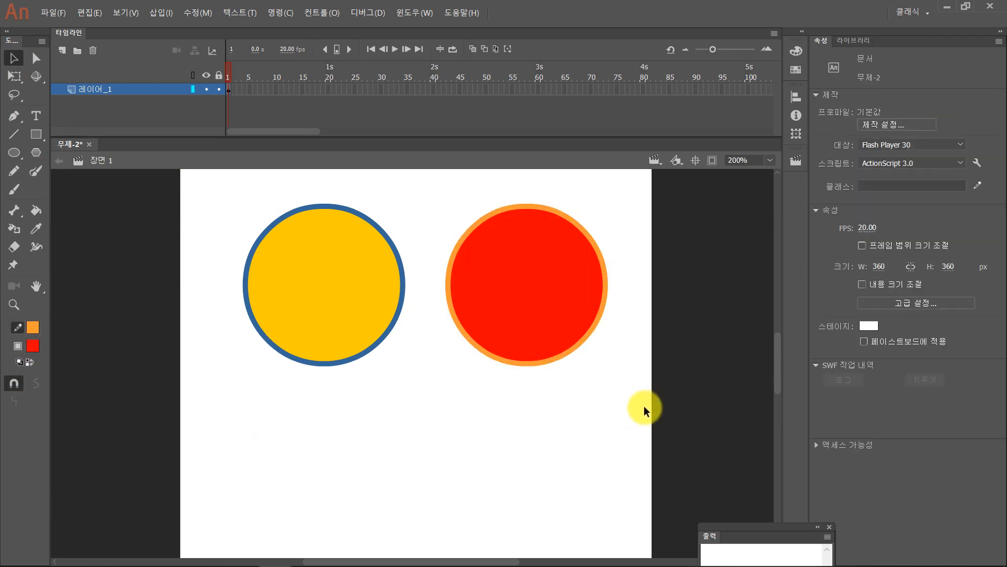
# - Select the whole red circle, move it over the yellow circle's right part at about X 122.00, Y 57.05, and deselect it
pyautogui.moveTo(644, 407); pyautogui.dragTo(434, 189)
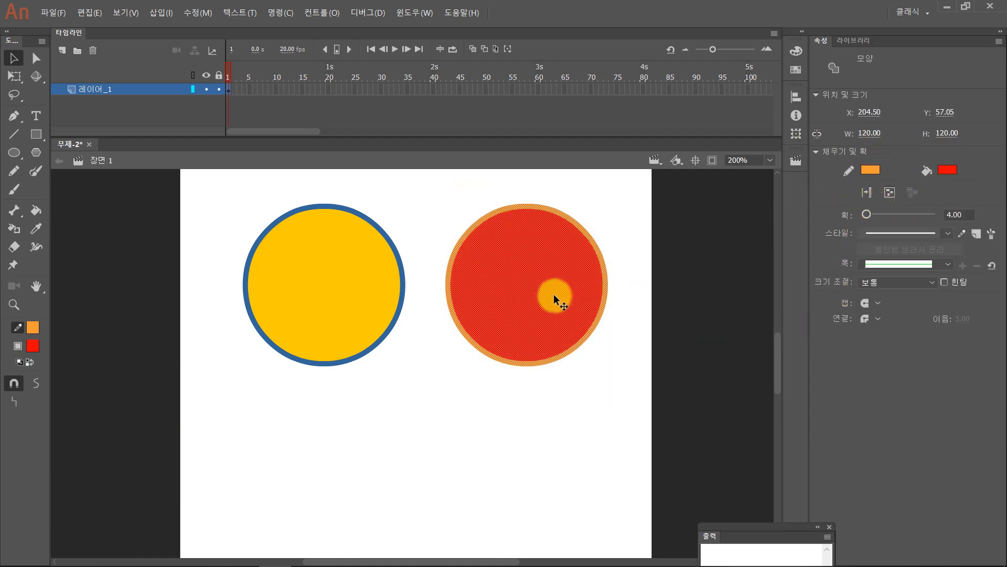
pyautogui.moveTo(553, 294); pyautogui.dragTo(445, 288)
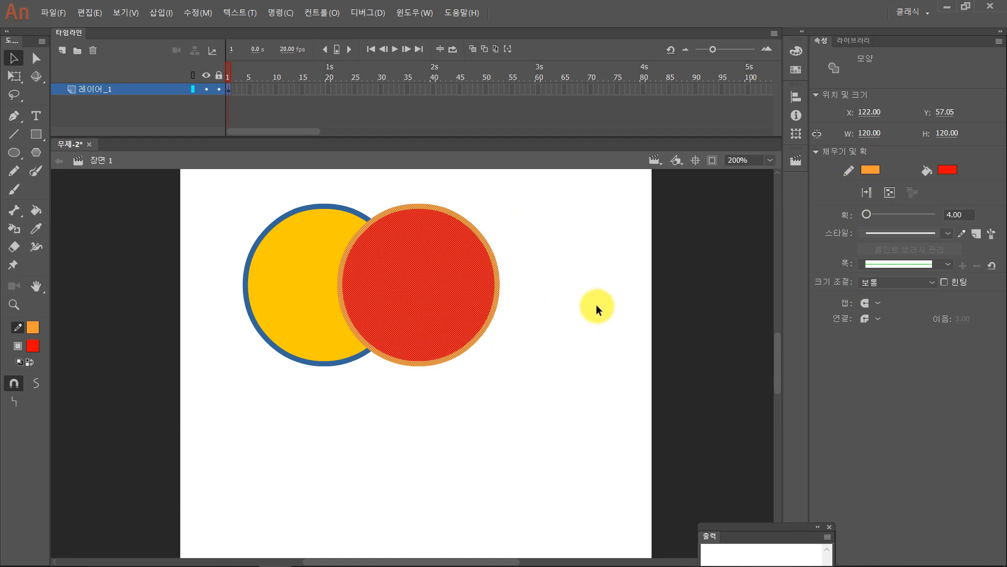
pyautogui.click(596, 304)
# - Cut the overlap out of the yellow circle by moving the red circle with its outline away to about X 220.50, Y 57.05
pyautogui.click(292, 307)
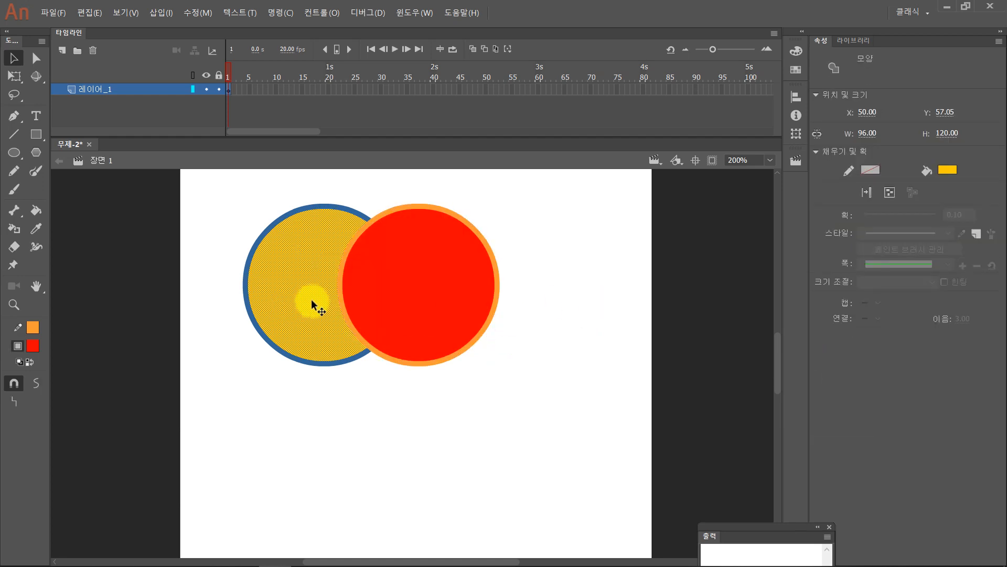
pyautogui.click(396, 278)
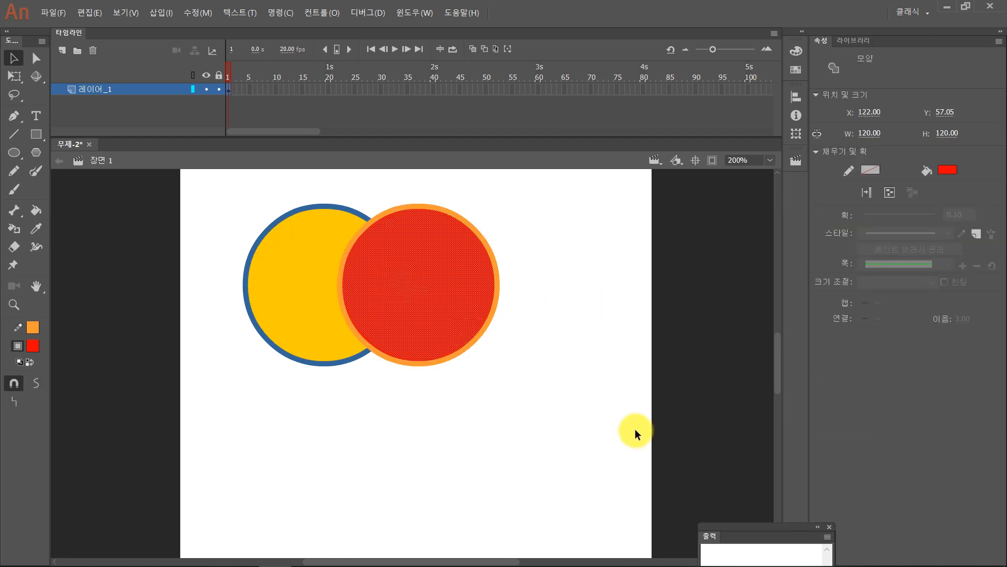
pyautogui.doubleClick(454, 307)
pyautogui.moveTo(423, 295); pyautogui.dragTo(551, 298)
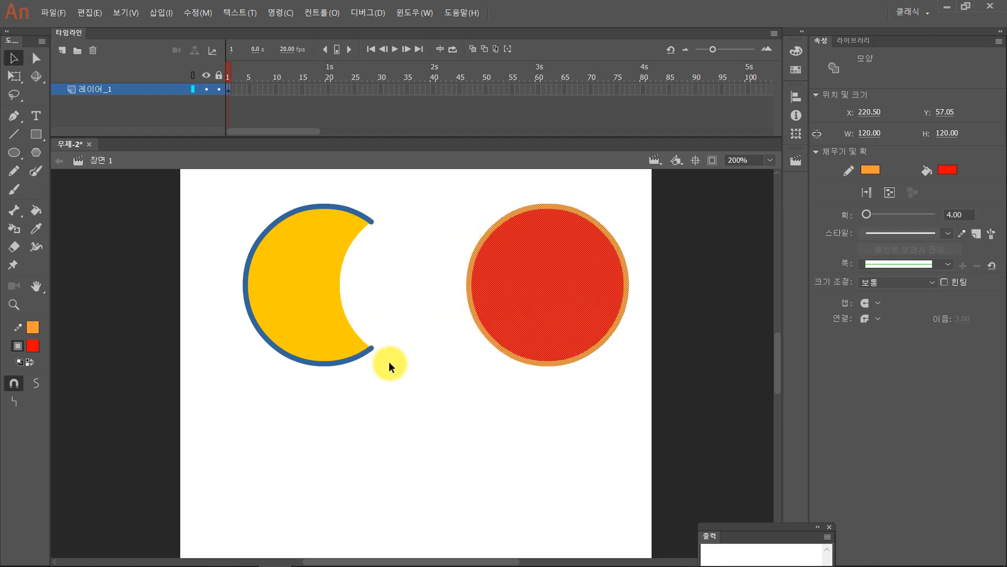
# - Undo the cut-out and the overlapping move to restore two separate, whole circles
pyautogui.hotkey('ctrl', 'z')
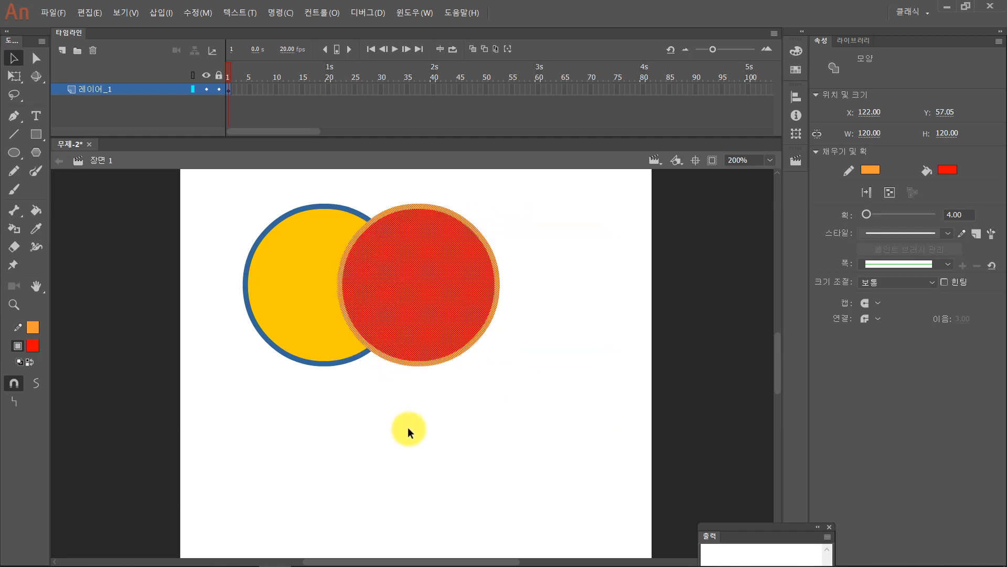
pyautogui.hotkey('ctrl', 'z')
pyautogui.hotkey('ctrl', 'z')
pyautogui.hotkey('ctrl', 'z')
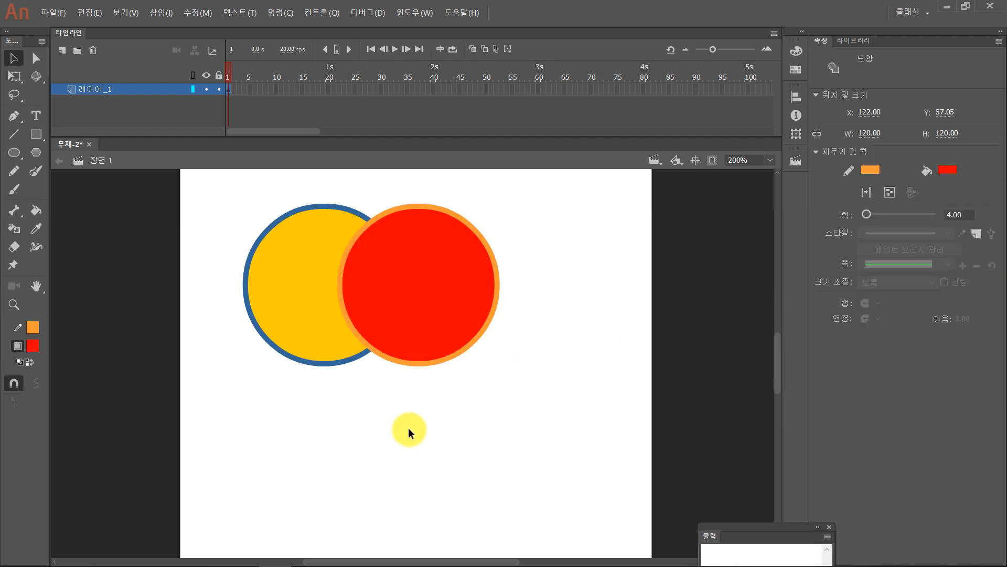
pyautogui.hotkey('ctrl', 'z')
pyautogui.doubleClick(446, 302)
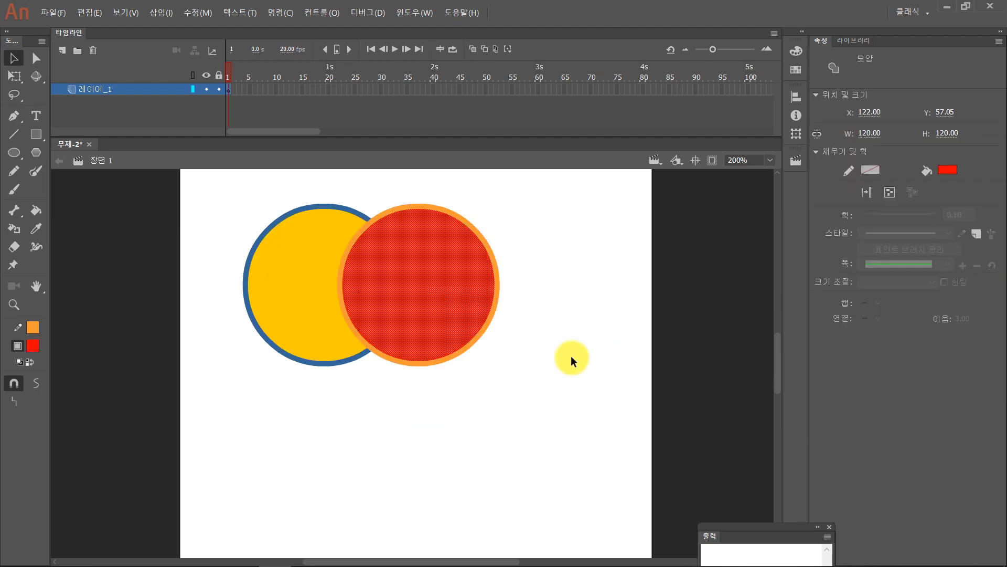
pyautogui.click(573, 358)
pyautogui.doubleClick(429, 308)
pyautogui.hotkey('ctrl', 'z')
pyautogui.hotkey('ctrl', 'z')
pyautogui.hotkey('ctrl', 'z')
pyautogui.hotkey('ctrl', 'z')
pyautogui.hotkey('ctrl', 'z')
pyautogui.hotkey('ctrl', 'z')
pyautogui.hotkey('ctrl', 'z')
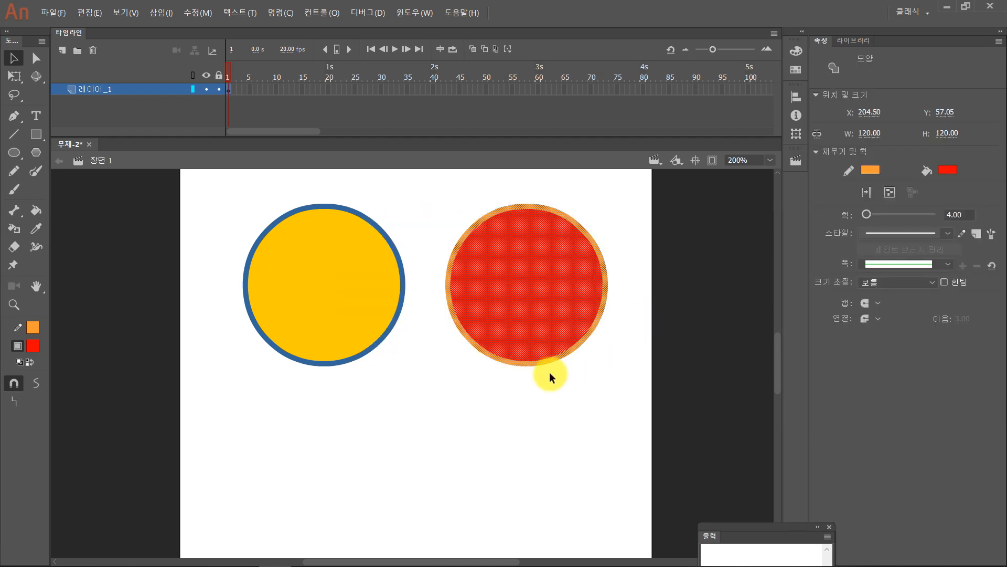
pyautogui.hotkey('ctrl', 'z')
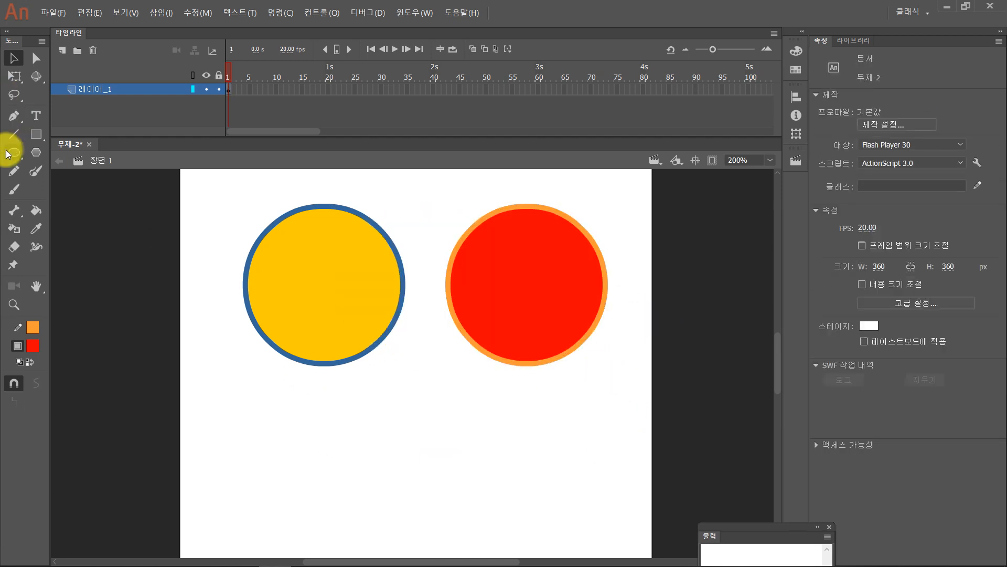
# - Try cutting the yellow circle's lower-right part with a 68 px square moved away to about X 139.05, Y 202.95, and undo both actions
pyautogui.click(35, 134)
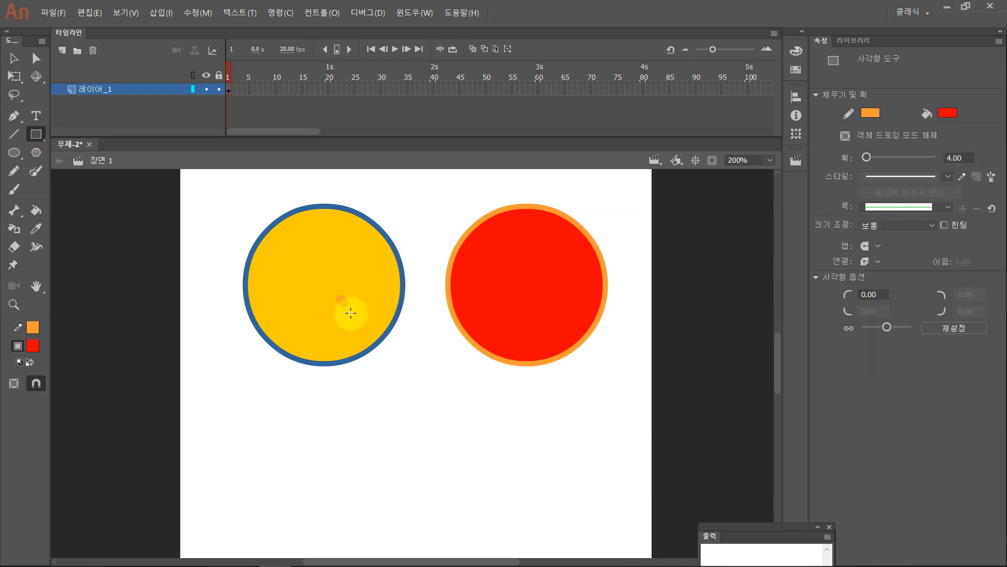
pyautogui.moveTo(338, 296); pyautogui.dragTo(430, 389)
pyautogui.moveTo(392, 347); pyautogui.dragTo(415, 446)
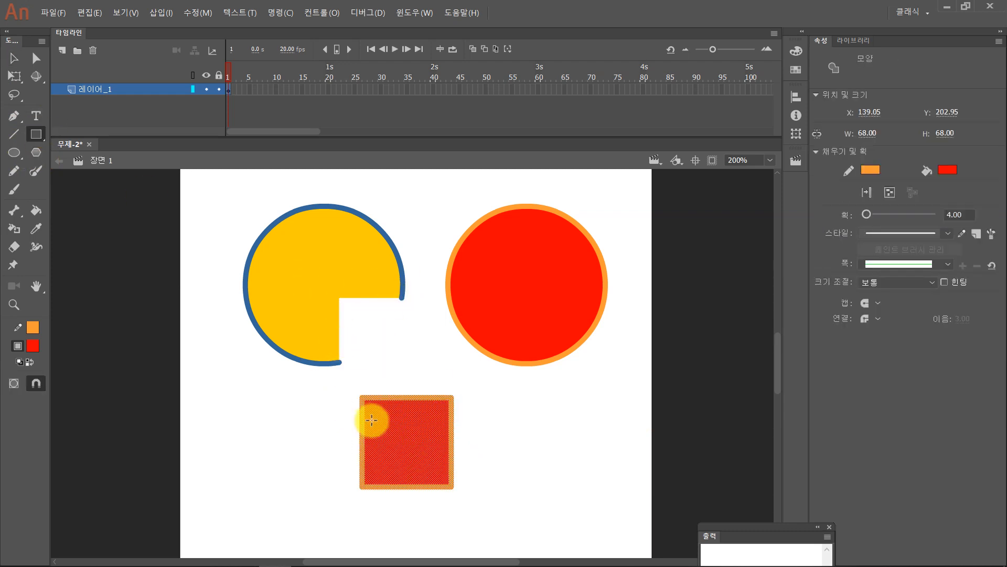
pyautogui.hotkey('ctrl', 'z')
pyautogui.hotkey('ctrl', 'z')
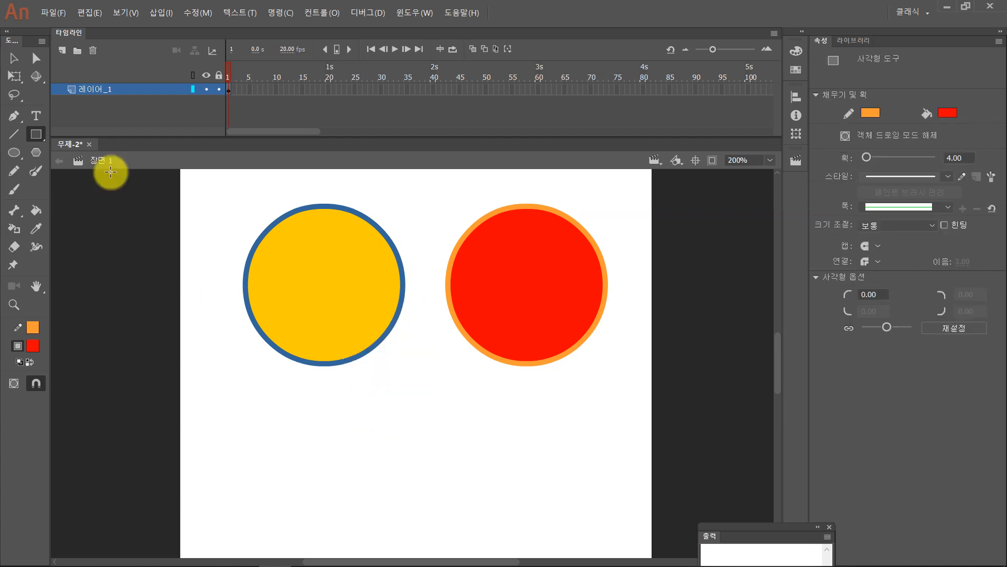
# - Select each whole circle in turn and move the red one to about X 233.50, Y 60.55
pyautogui.click(16, 61)
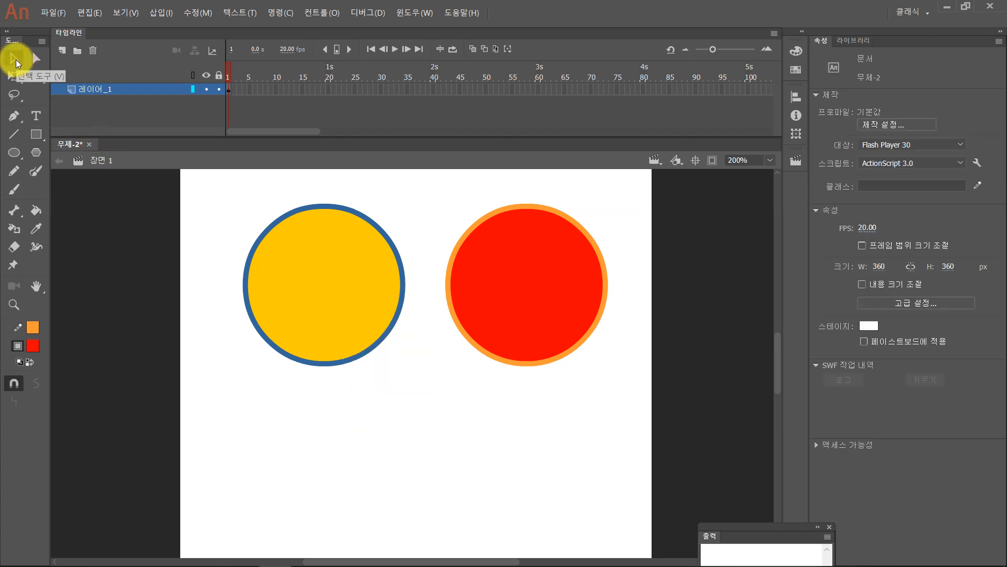
pyautogui.moveTo(235, 187); pyautogui.dragTo(429, 460)
pyautogui.moveTo(646, 386); pyautogui.dragTo(434, 178)
pyautogui.moveTo(517, 317); pyautogui.dragTo(571, 273)
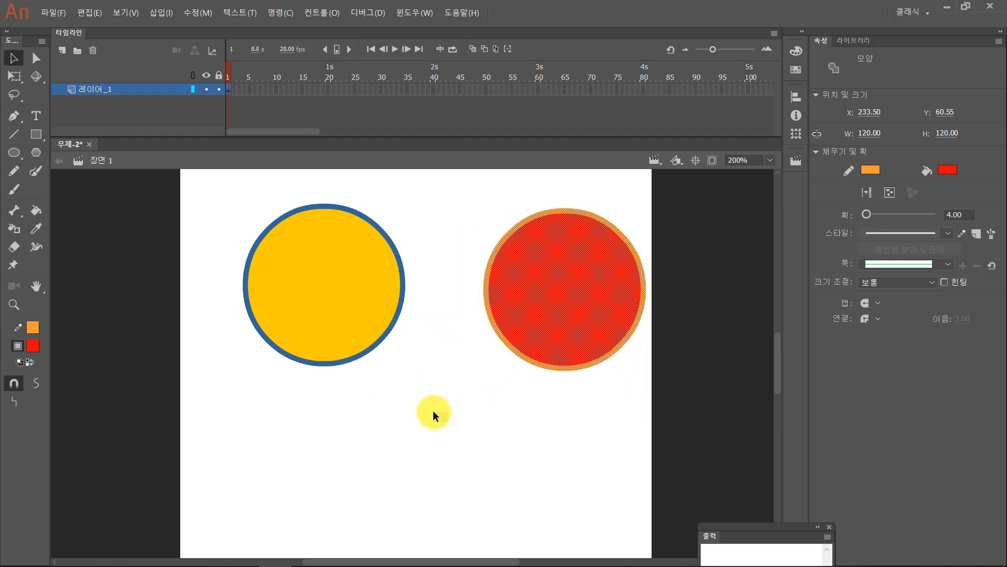
# - Group the yellow circle's fill and outline, and group the red circle's fill and outline separately
pyautogui.moveTo(434, 411); pyautogui.dragTo(213, 181)
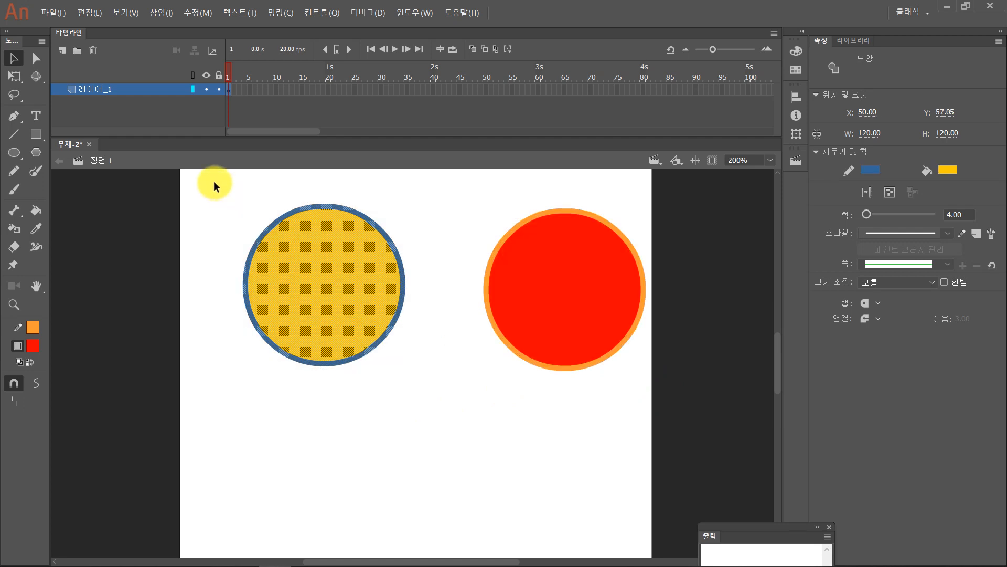
pyautogui.moveTo(207, 187)
pyautogui.mouseDown()
pyautogui.moveTo(338, 291)
pyautogui.moveTo(425, 423)
pyautogui.mouseUp()
pyautogui.hotkey('ctrl', 'g')
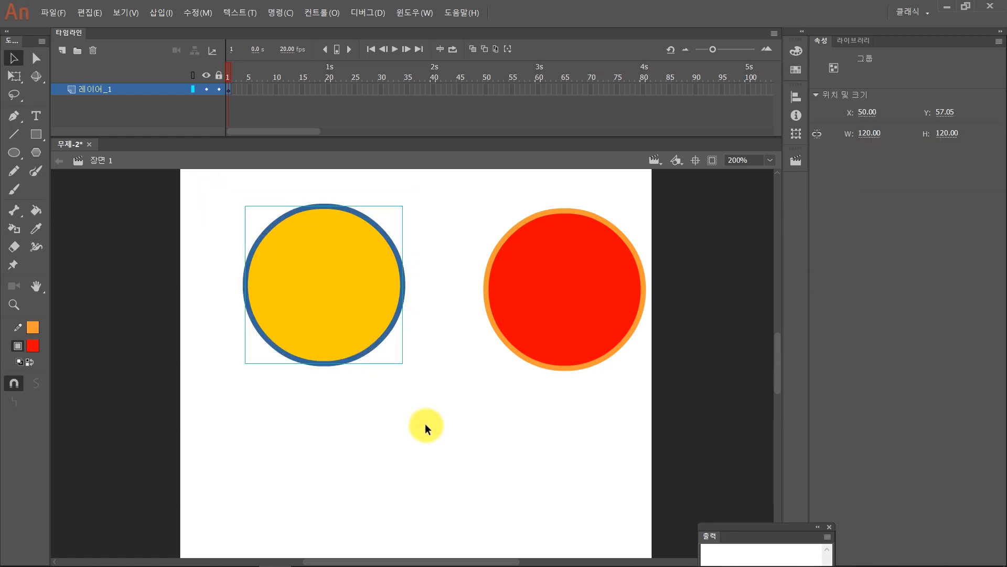
pyautogui.moveTo(457, 198); pyautogui.dragTo(668, 420)
pyautogui.hotkey('ctrl', 'g')
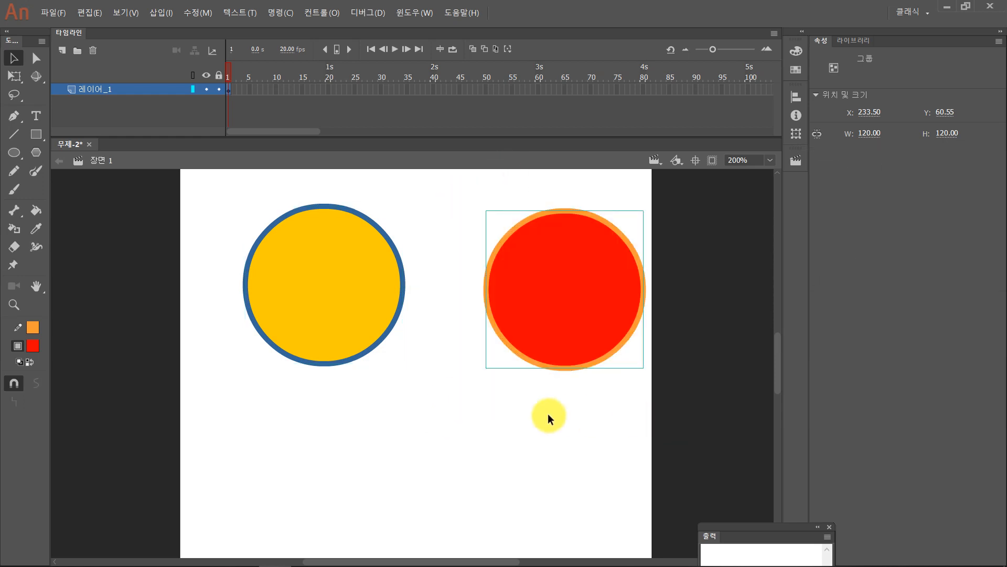
# - Move the grouped red circle beside the yellow one to about X 208.50, Y 56.05, and select the yellow group
pyautogui.moveTo(576, 326); pyautogui.dragTo(536, 301)
pyautogui.moveTo(620, 418); pyautogui.dragTo(530, 285)
pyautogui.moveTo(523, 427); pyautogui.dragTo(575, 325)
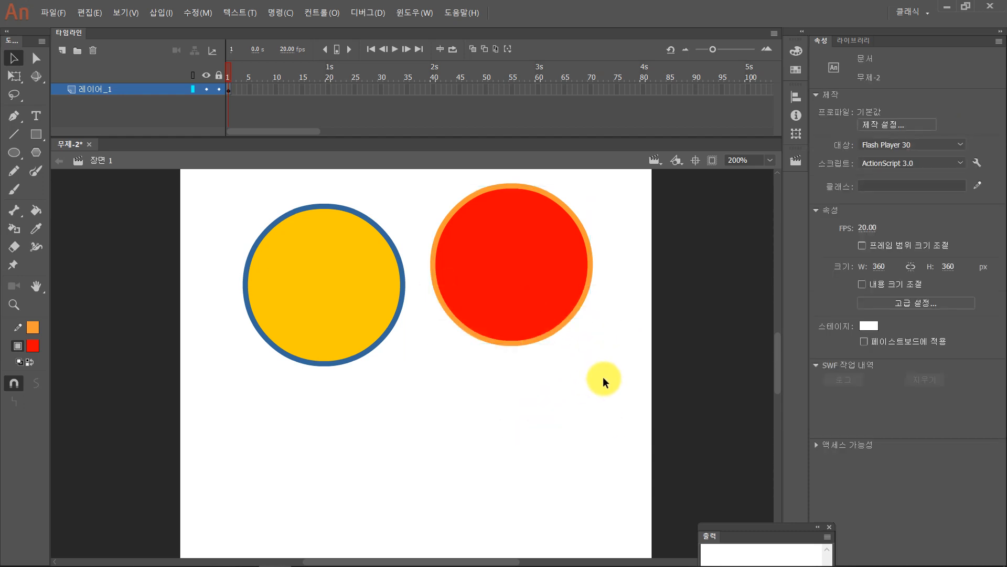
pyautogui.moveTo(528, 280); pyautogui.dragTo(538, 288)
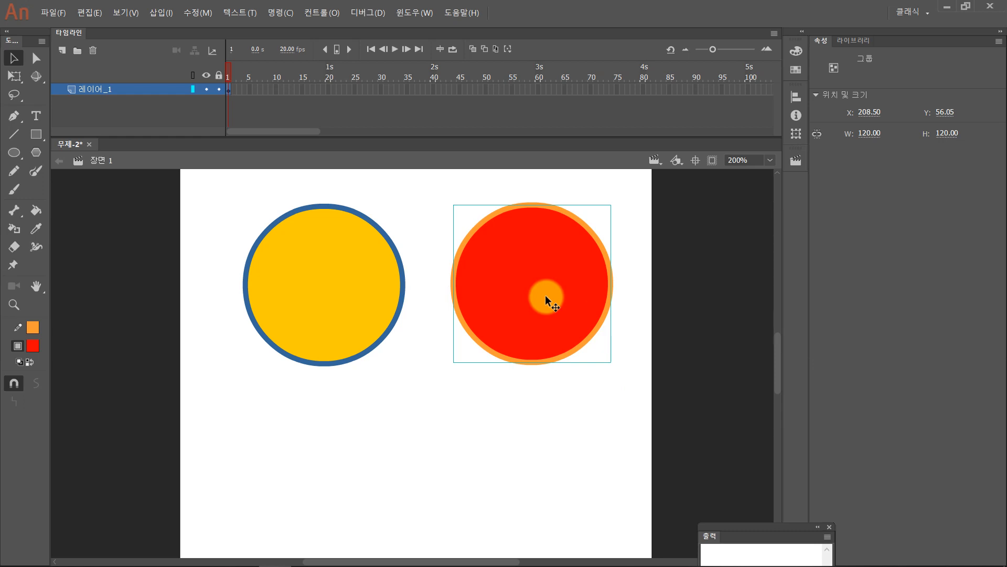
pyautogui.click(378, 309)
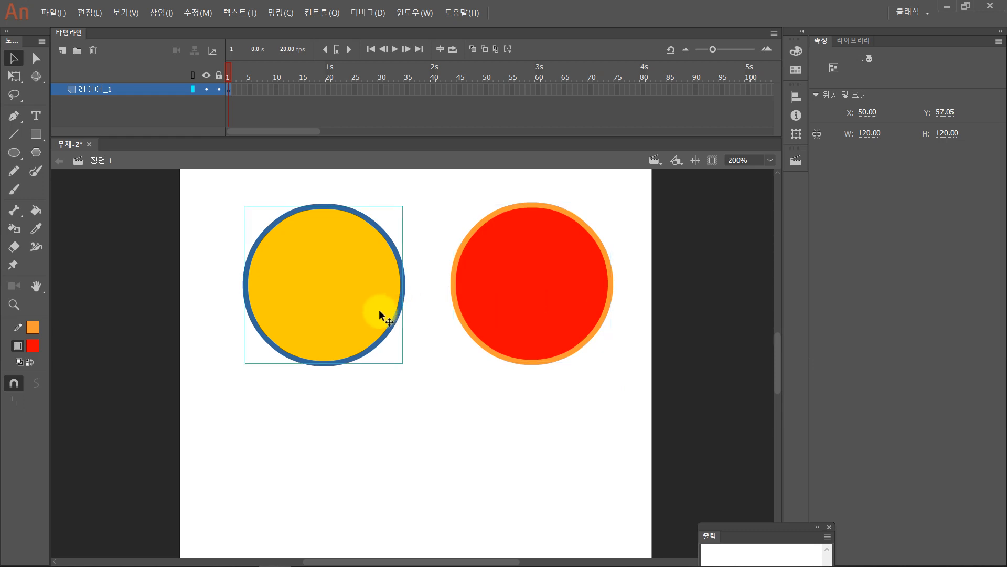
# - Move the grouped red circle over the yellow one to about X 116.90, Y 60.50, and clear the selection
pyautogui.click(446, 429)
pyautogui.moveTo(554, 307); pyautogui.dragTo(442, 309)
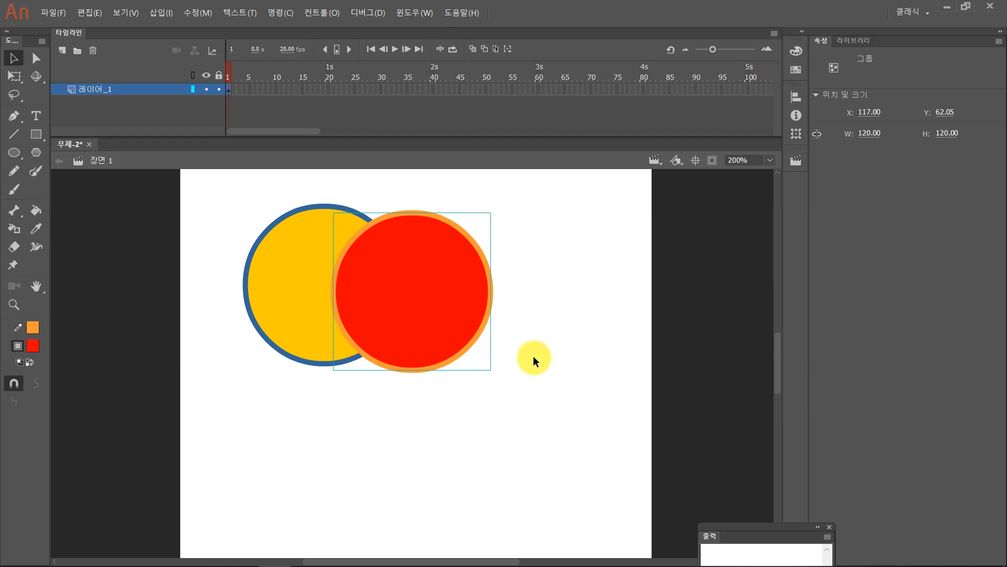
pyautogui.moveTo(454, 334); pyautogui.dragTo(414, 318)
pyautogui.click(347, 443)
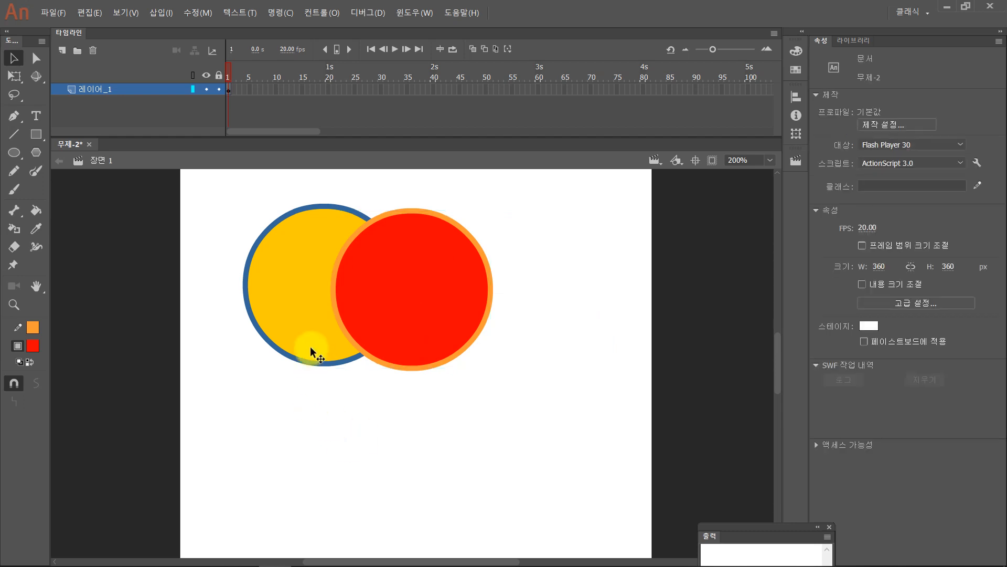
# - Move the yellow group slightly down and to the left, and move the red group away from it to about X 204.40, Y 69.00
pyautogui.click(315, 344)
pyautogui.click(380, 320)
pyautogui.click(417, 318)
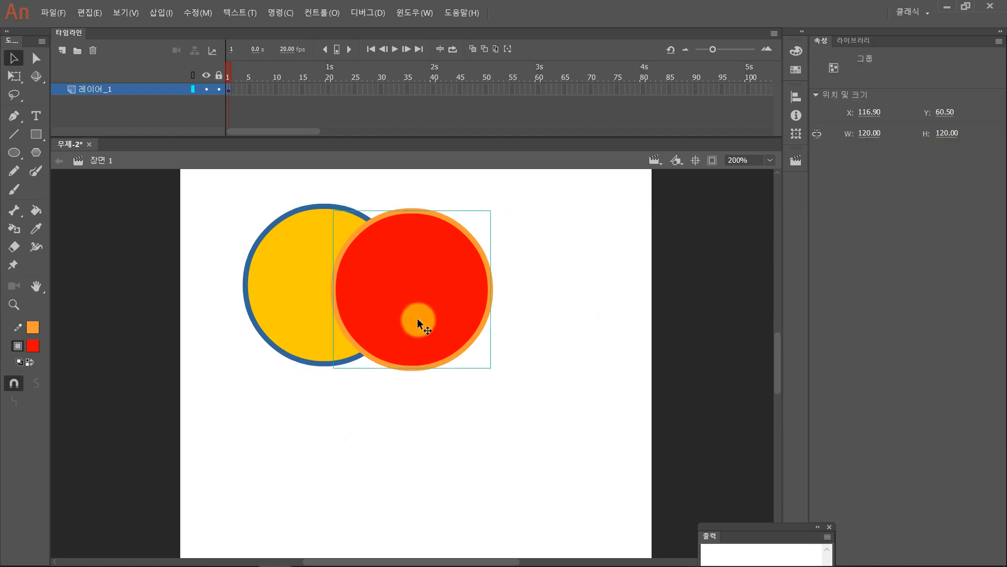
pyautogui.moveTo(318, 333); pyautogui.dragTo(318, 357)
pyautogui.click(452, 444)
pyautogui.moveTo(434, 321); pyautogui.dragTo(548, 332)
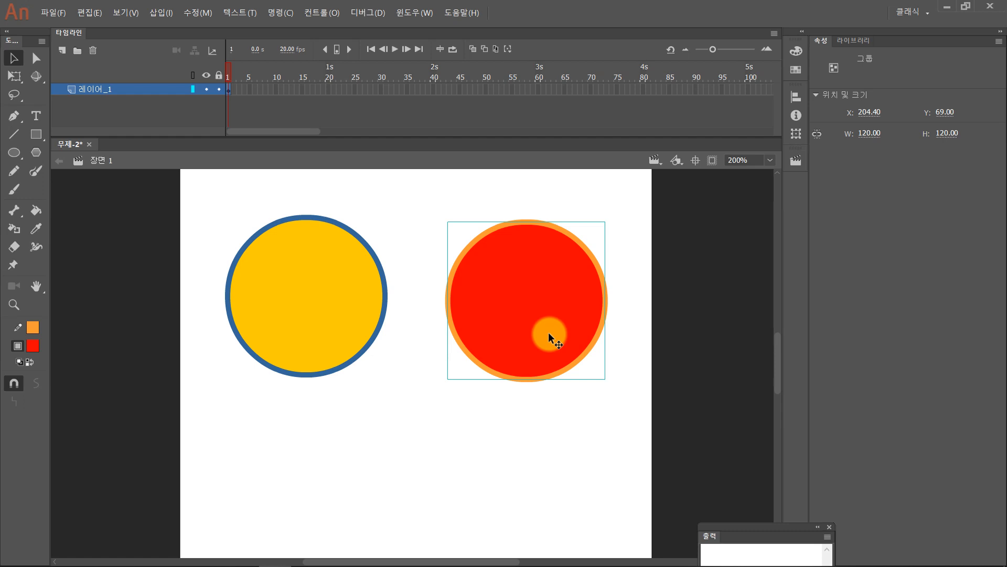
# - Overlap the red group on the yellow one at about X 118.40, Y 69.00, and alternate its stacking order repeatedly, ending in front
pyautogui.moveTo(565, 322); pyautogui.dragTo(452, 322)
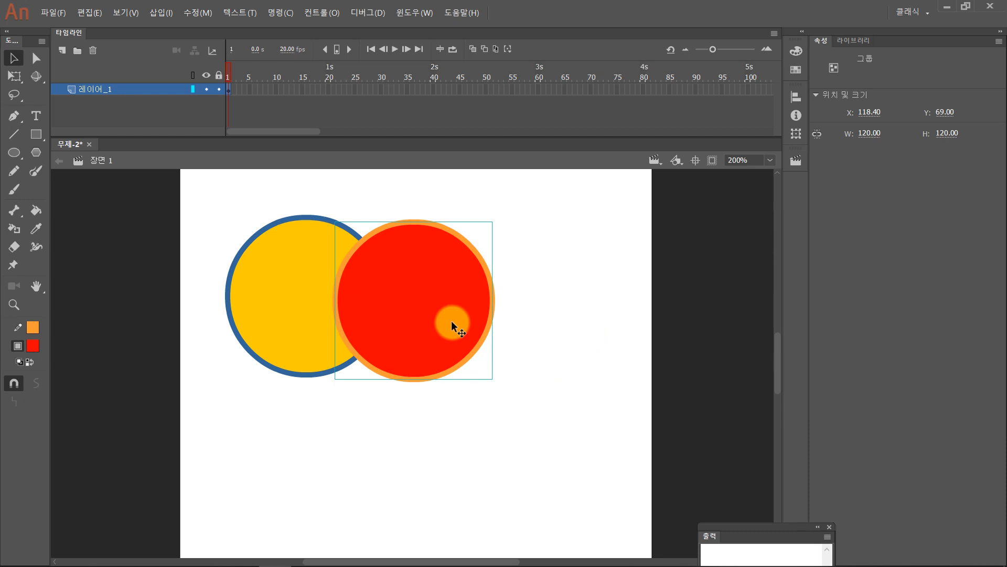
pyautogui.hotkey('ctrl', 'Down')
pyautogui.hotkey('ctrl', 'Up')
pyautogui.hotkey('ctrl', 'Down')
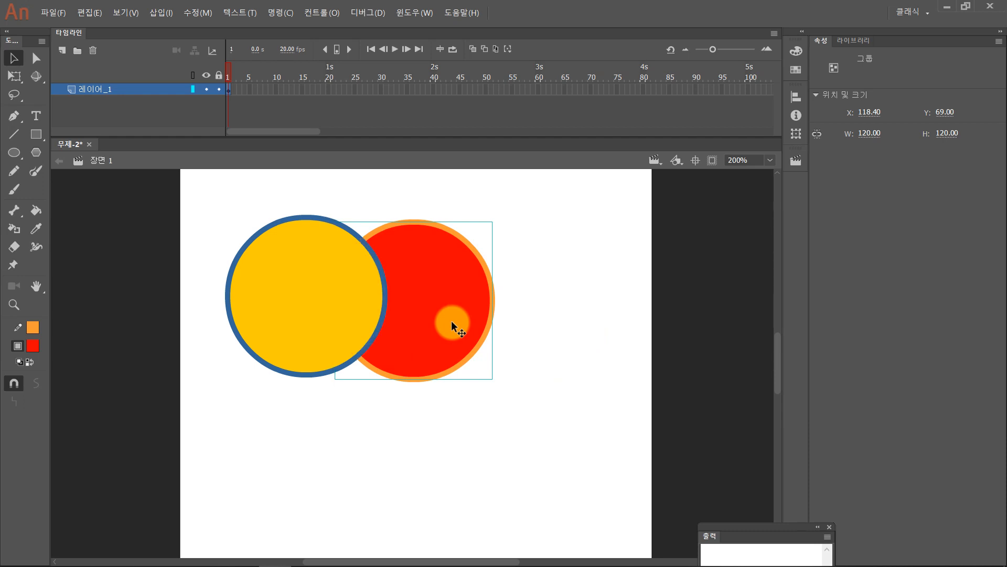
pyautogui.hotkey('ctrl', 'Up')
pyautogui.hotkey('ctrl', 'Down')
pyautogui.hotkey('ctrl', 'Up')
pyautogui.hotkey('ctrl', 'Down')
pyautogui.hotkey('ctrl', 'Up')
pyautogui.hotkey('ctrl', 'Down')
pyautogui.hotkey('ctrl', 'Up')
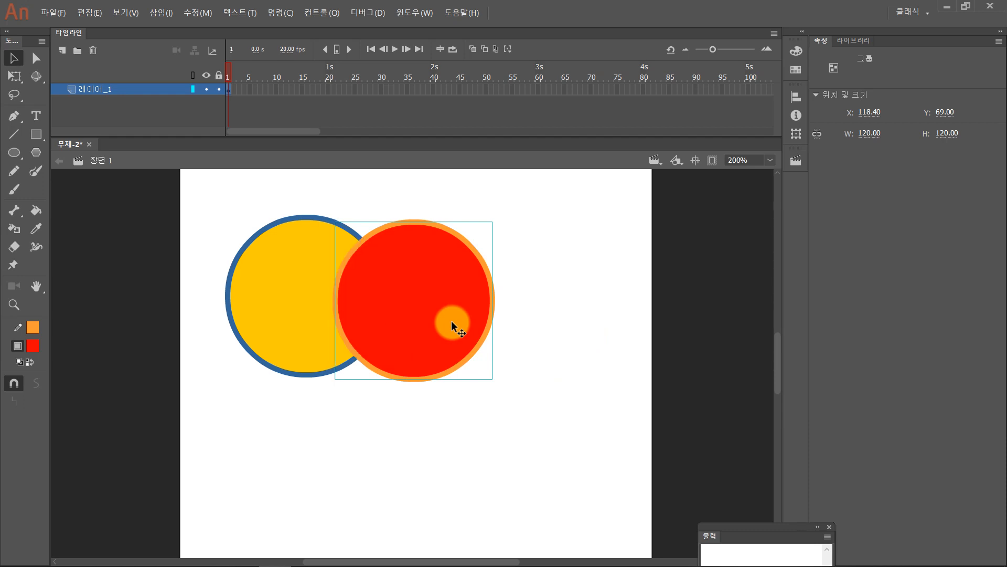
pyautogui.hotkey('ctrl', 'Down')
pyautogui.hotkey('ctrl', 'Up')
pyautogui.hotkey('ctrl', 'Down')
pyautogui.hotkey('ctrl', 'Up')
# - Select all the contents of layer 레이어_1, clear the selection, and move the red group down to about X 118.40, Y 92.50
pyautogui.click(155, 91)
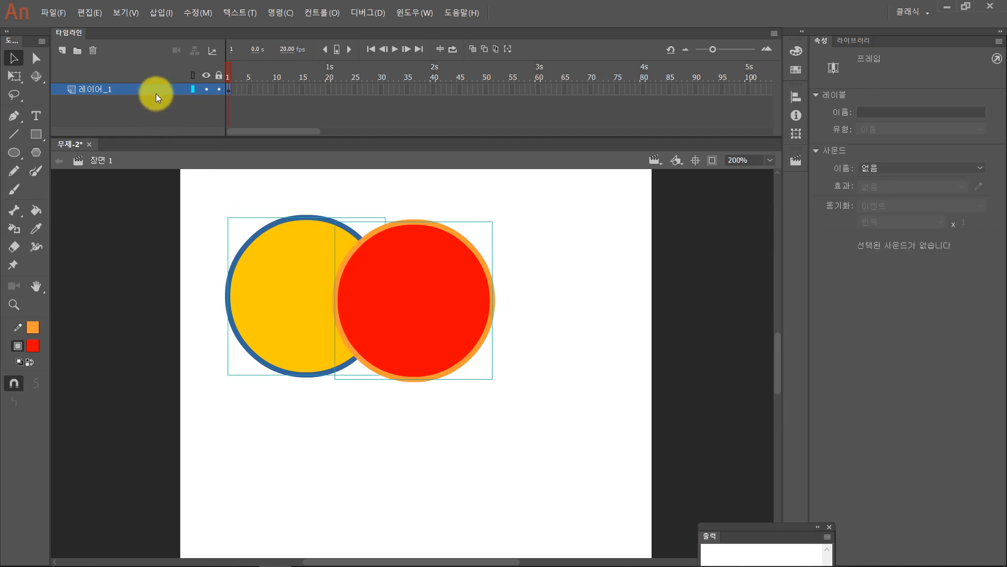
pyautogui.click(247, 189)
pyautogui.moveTo(427, 287); pyautogui.dragTo(422, 317)
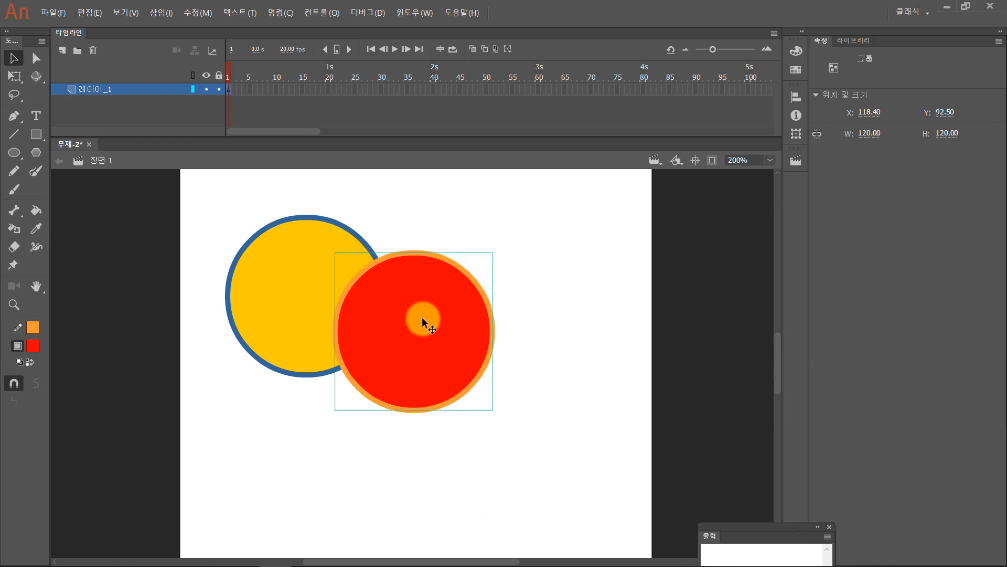
# - Alternate the lowered red group's stacking order behind and in front of the yellow group, ending behind it
pyautogui.hotkey('ctrl', 'Down')
pyautogui.hotkey('ctrl', 'Up')
pyautogui.hotkey('ctrl', 'Down')
pyautogui.hotkey('ctrl', 'Up')
pyautogui.hotkey('ctrl', 'Down')
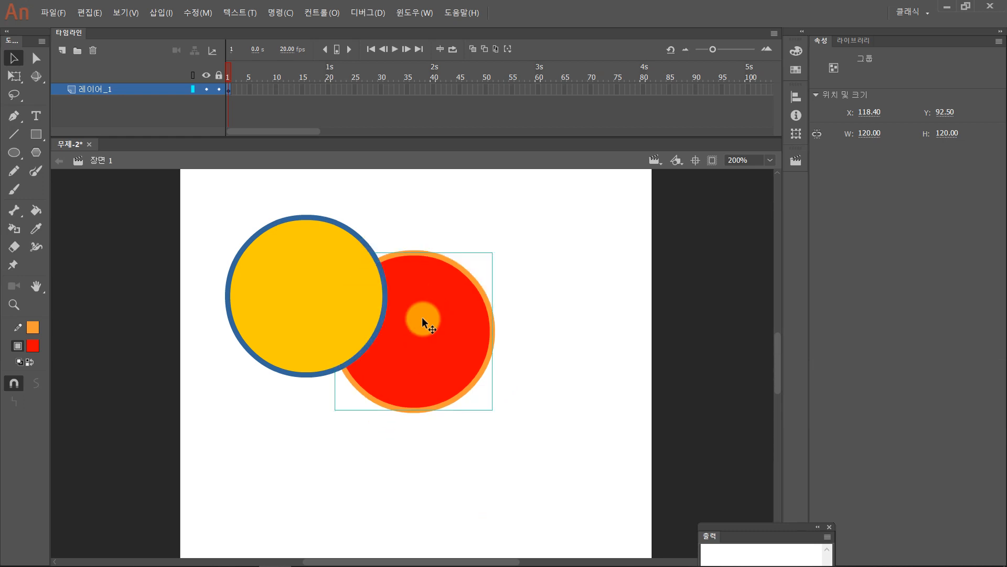
# - Select both circle groups together and delete them from the stage
pyautogui.click(543, 381)
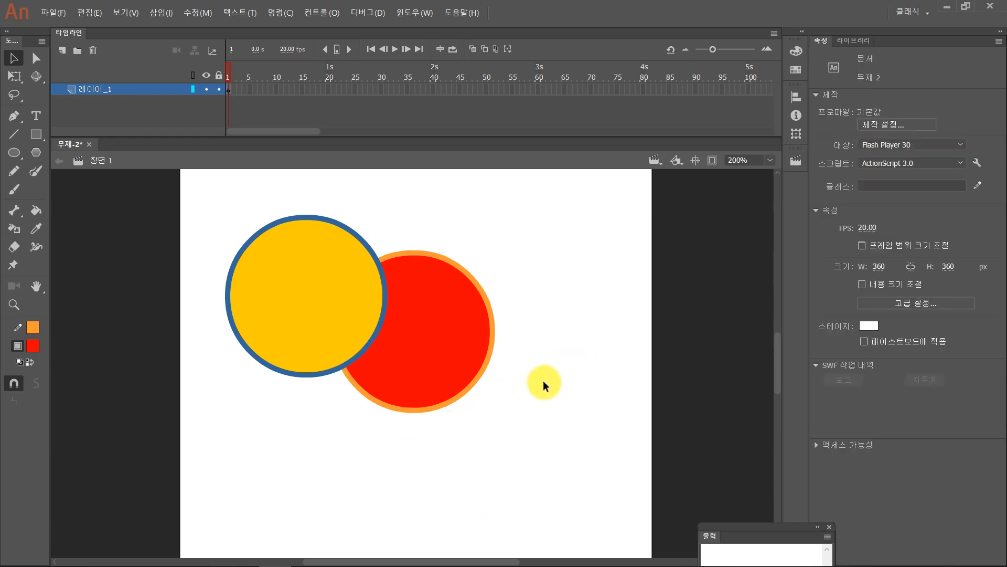
pyautogui.moveTo(537, 436); pyautogui.dragTo(273, 286)
pyautogui.press('Delete')
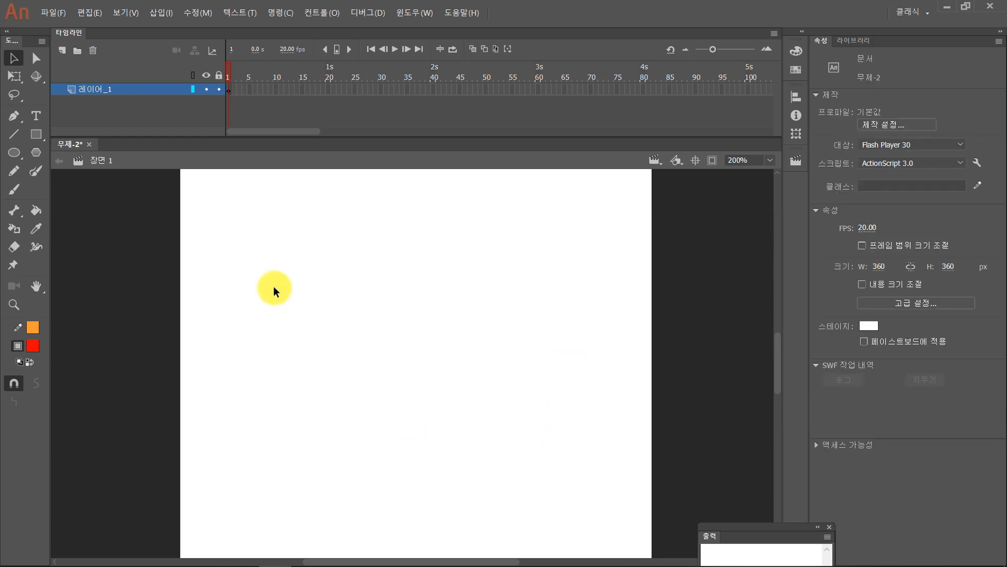
# - Draw a red square about 176.5 px wide with an orange outline, adjusting its corner radius to 34 while drawing
pyautogui.click(36, 134)
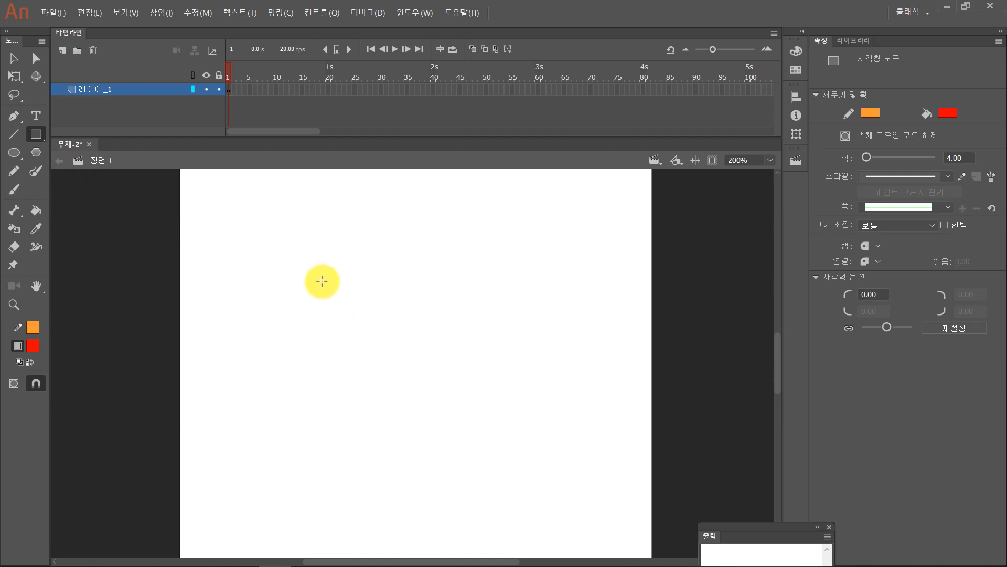
pyautogui.moveTo(287, 234); pyautogui.dragTo(522, 465)
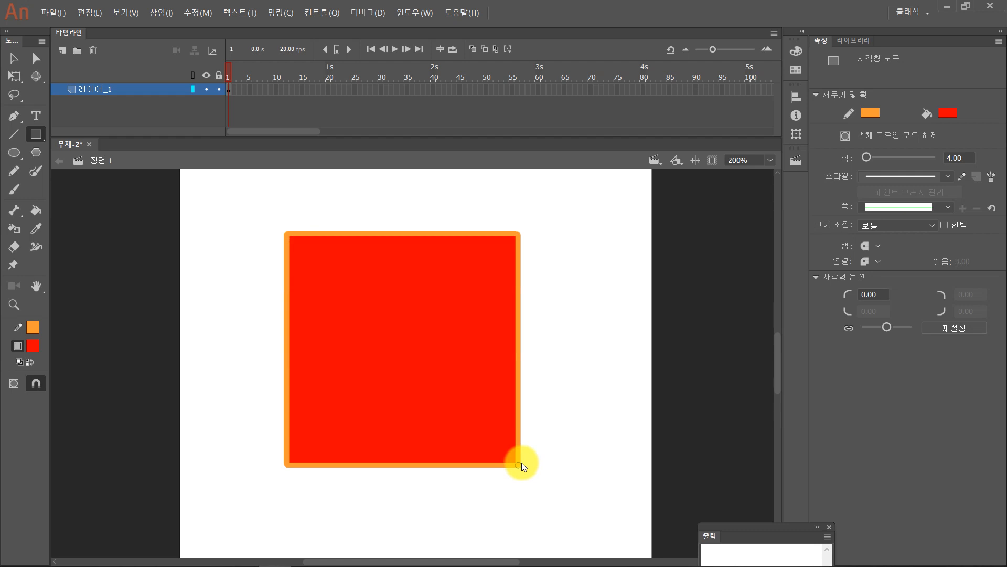
pyautogui.press('Down')
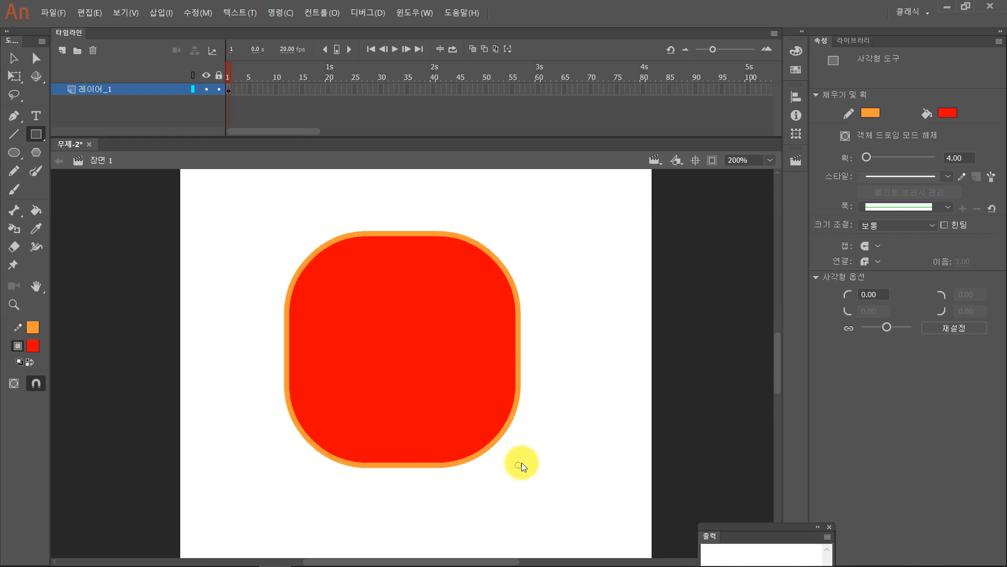
pyautogui.press('Up')
pyautogui.press('Up')
pyautogui.press('Up')
pyautogui.press('Up')
pyautogui.press('Up')
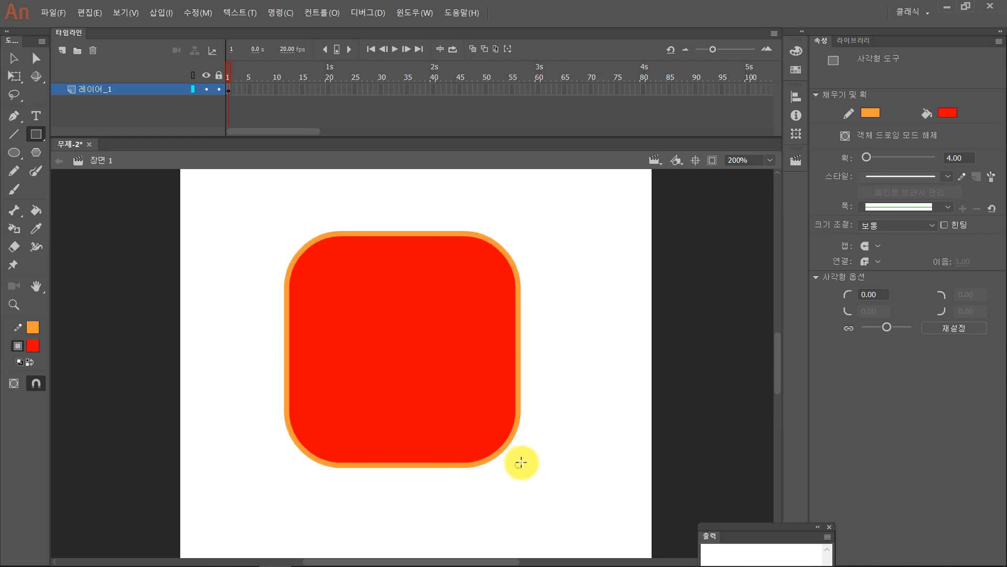
pyautogui.press('Down')
pyautogui.press('Down')
pyautogui.press('Down')
pyautogui.press('Down')
pyautogui.press('Down')
pyautogui.press('Down')
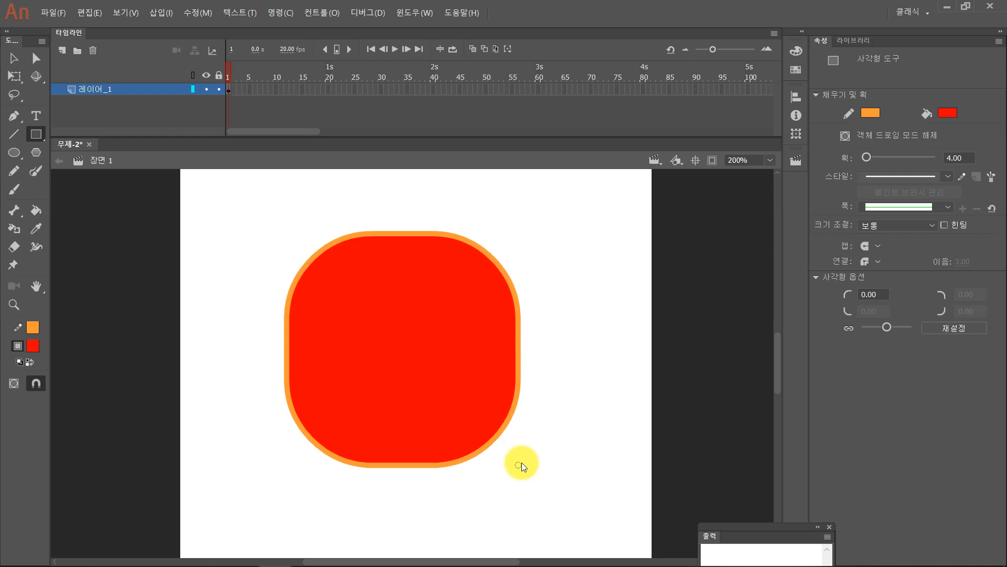
pyautogui.press('Up')
pyautogui.press('Up')
pyautogui.press('Up')
pyautogui.press('Up')
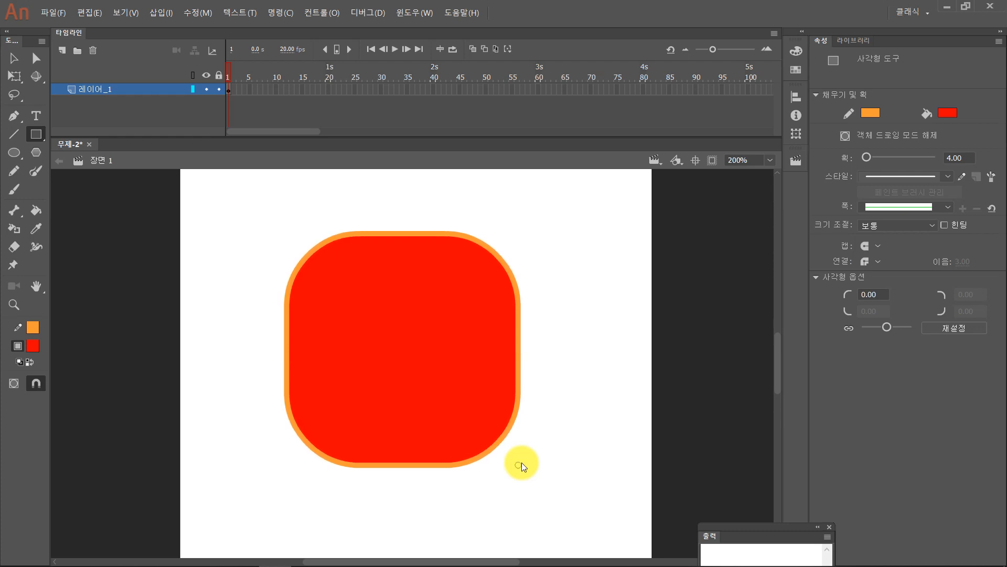
pyautogui.press('Up')
pyautogui.press('Up')
pyautogui.press('Up')
pyautogui.press('Up')
pyautogui.press('Up')
pyautogui.press('Up')
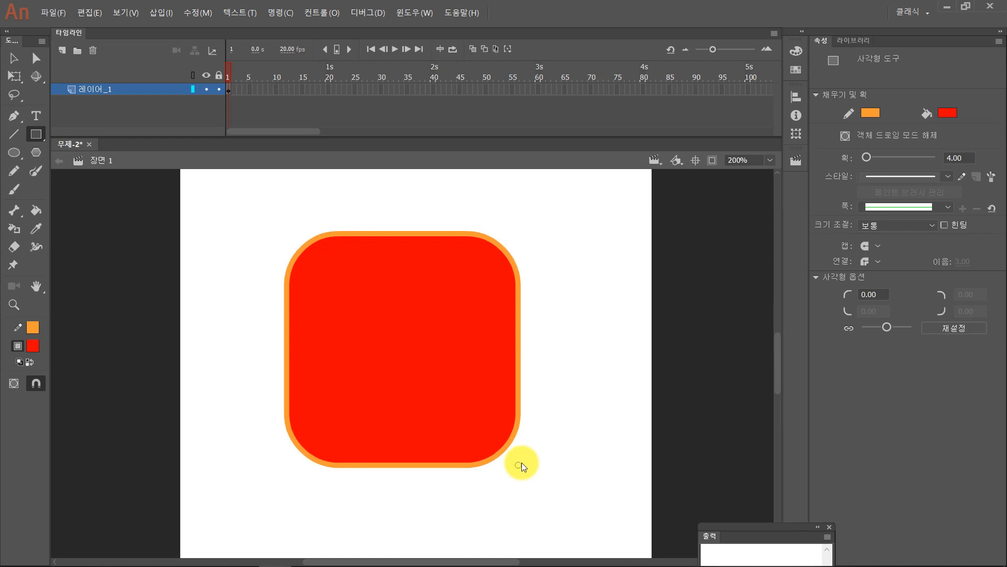
pyautogui.press('Up')
pyautogui.press('Up')
pyautogui.press('Down')
pyautogui.press('Down')
pyautogui.press('Down')
pyautogui.press('Down')
pyautogui.press('Up')
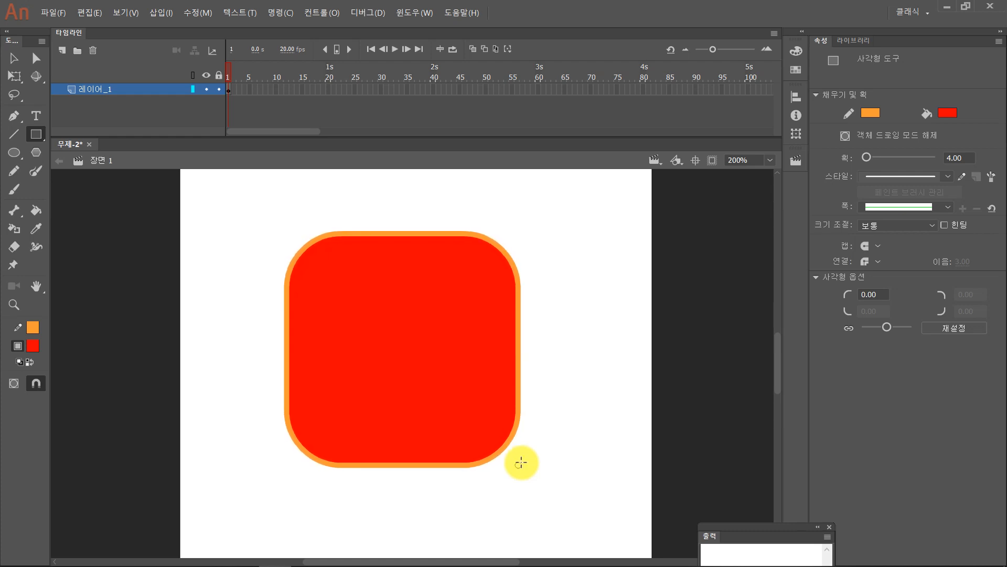
pyautogui.press('Up')
pyautogui.press('Up')
pyautogui.press('Up')
pyautogui.press('Up')
pyautogui.moveTo(522, 462); pyautogui.dragTo(521, 462)
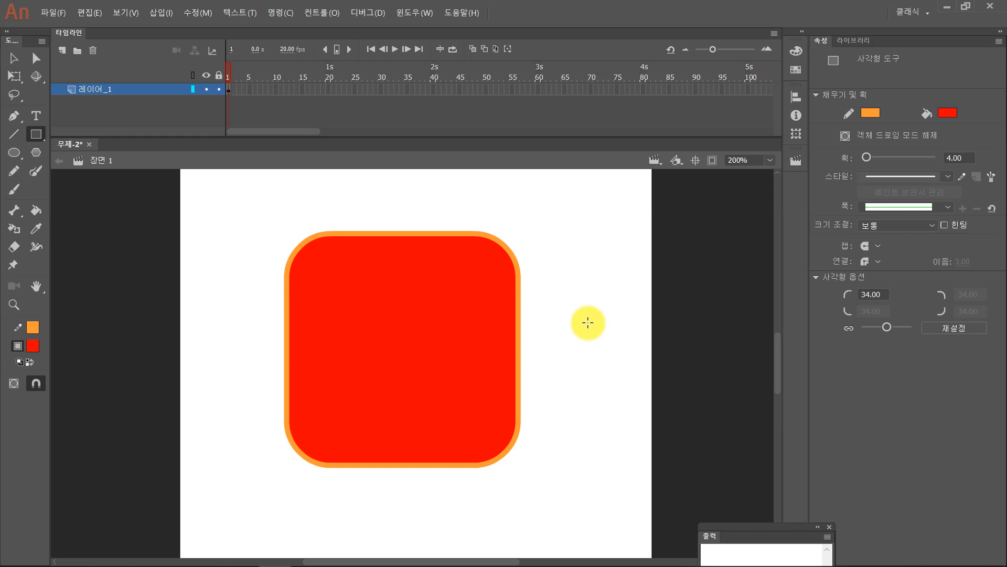
# - Try drawing a smaller rounded square on each side of the large one, and undo each
pyautogui.moveTo(557, 275); pyautogui.dragTo(706, 459)
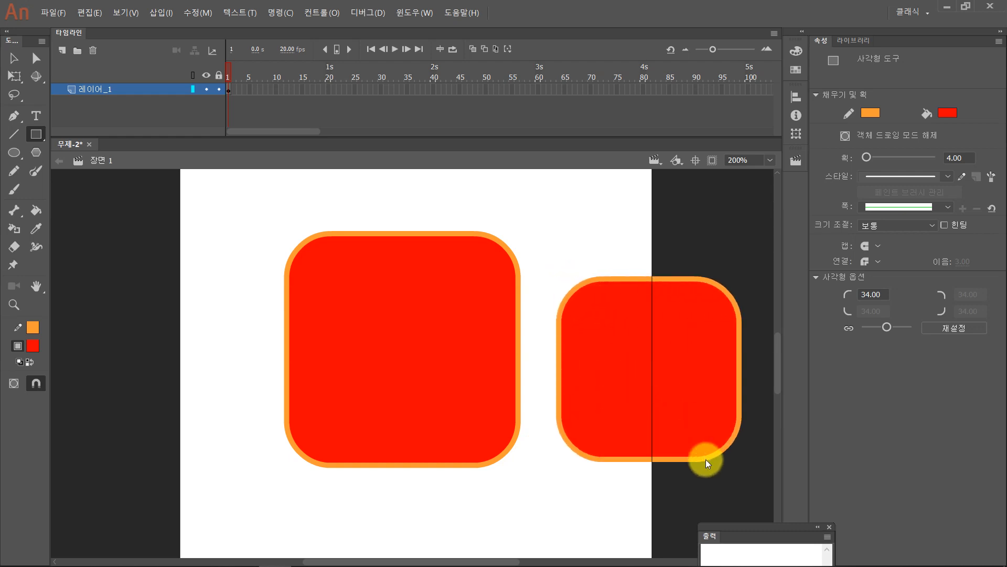
pyautogui.hotkey('ctrl', 'z')
pyautogui.moveTo(124, 259); pyautogui.dragTo(229, 367)
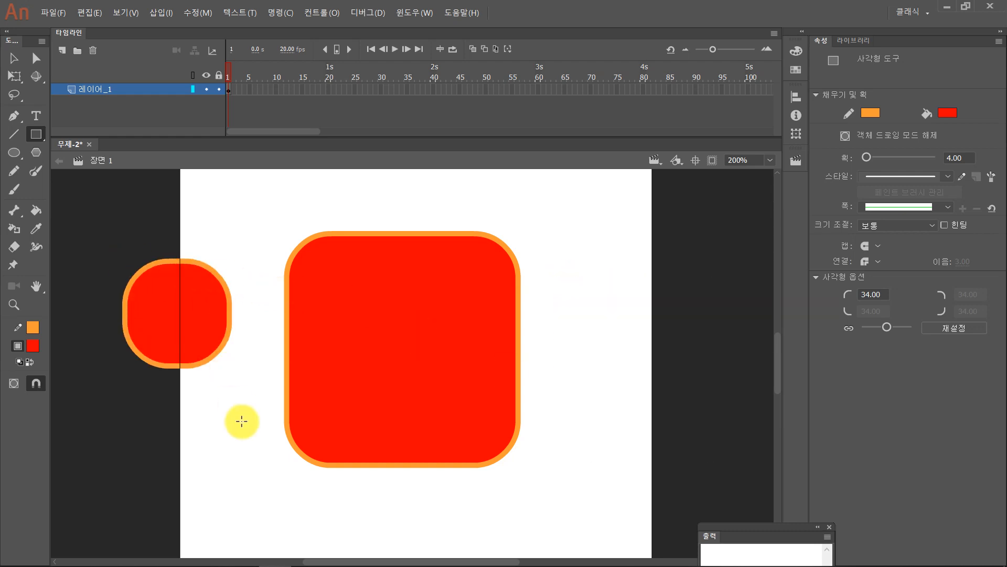
pyautogui.hotkey('ctrl', 'z')
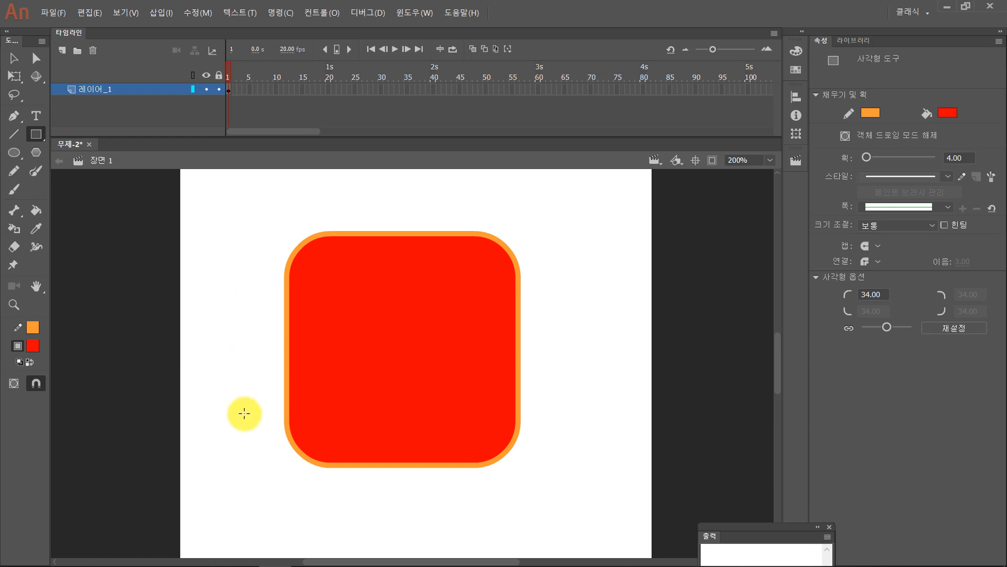
# - Choose the regular Rectangle tool again and set its corner radius to 0
pyautogui.click(35, 133)
pyautogui.click(71, 133)
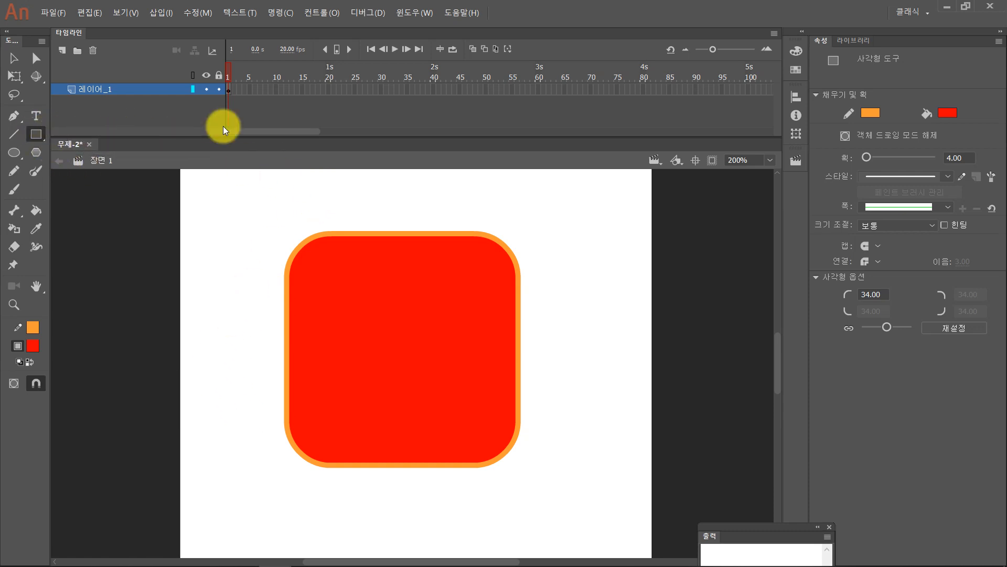
pyautogui.click(36, 134)
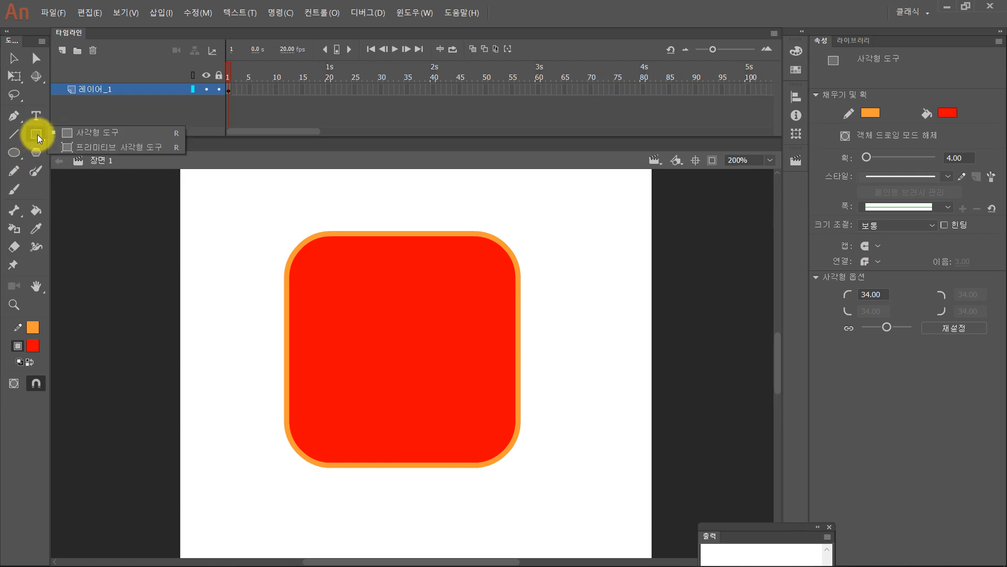
pyautogui.click(72, 132)
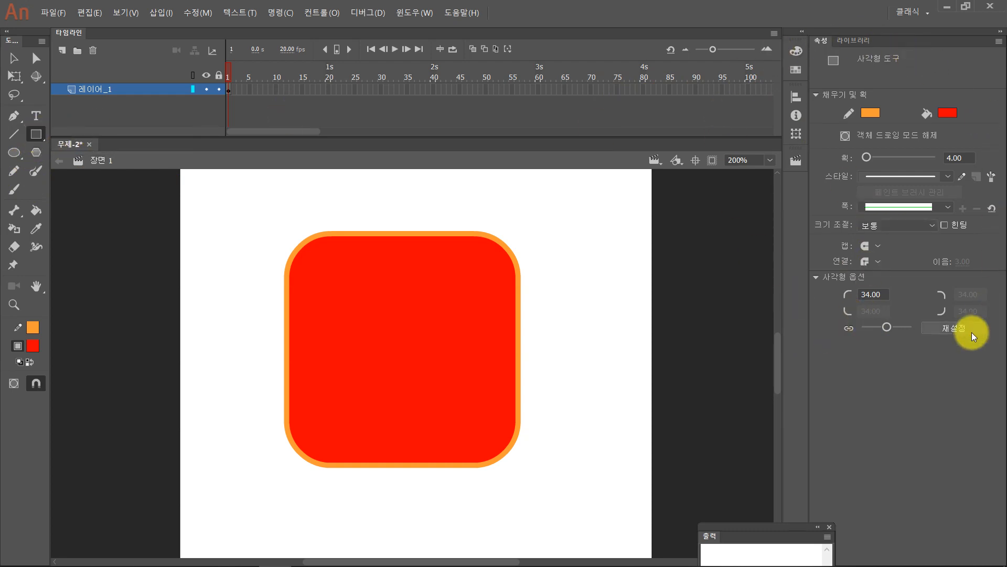
pyautogui.click(874, 293)
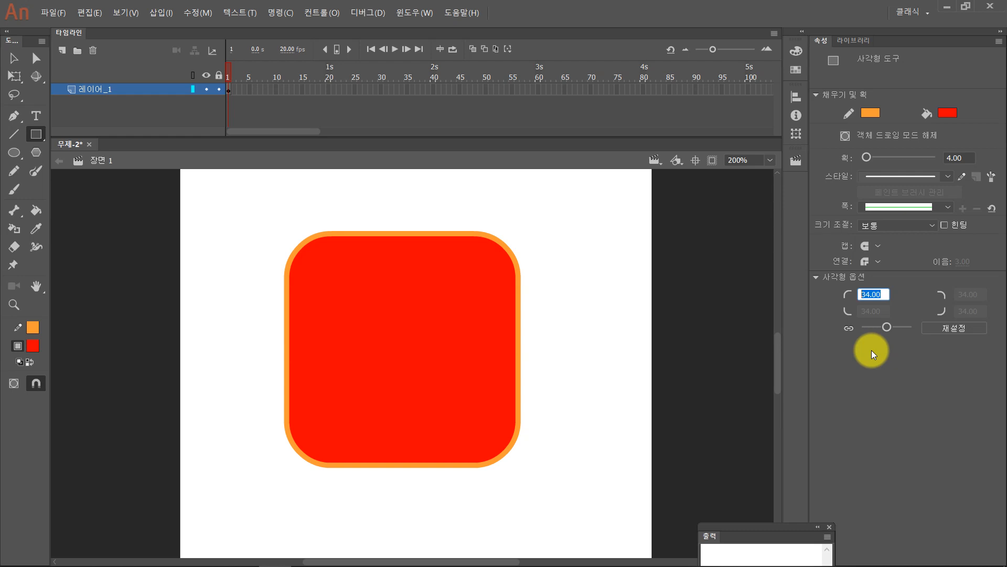
pyautogui.write('0')
pyautogui.click(871, 350)
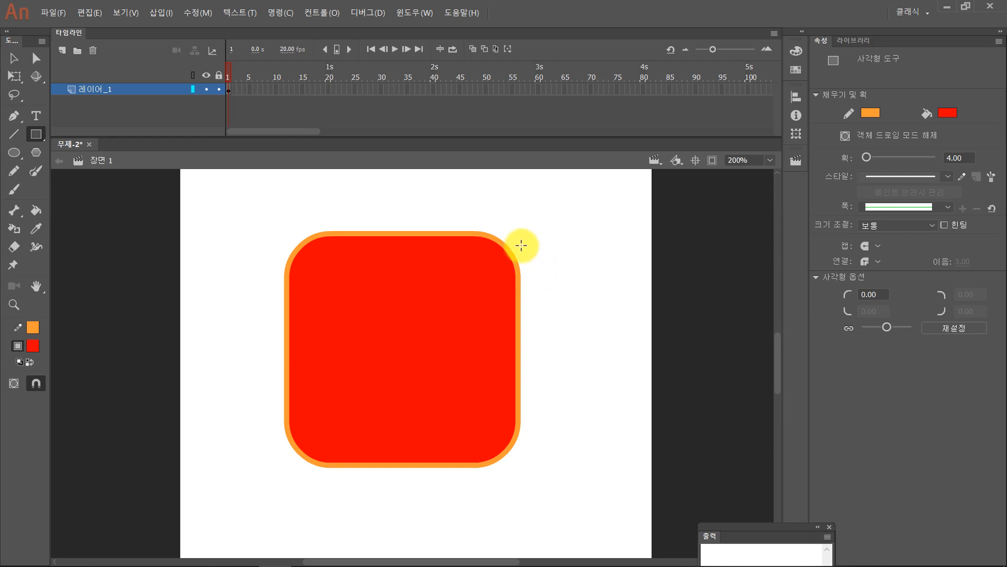
# - Draw a small sharp-cornered square across the stage's right edge, and delete it together with the large rounded square
pyautogui.moveTo(584, 249); pyautogui.dragTo(692, 357)
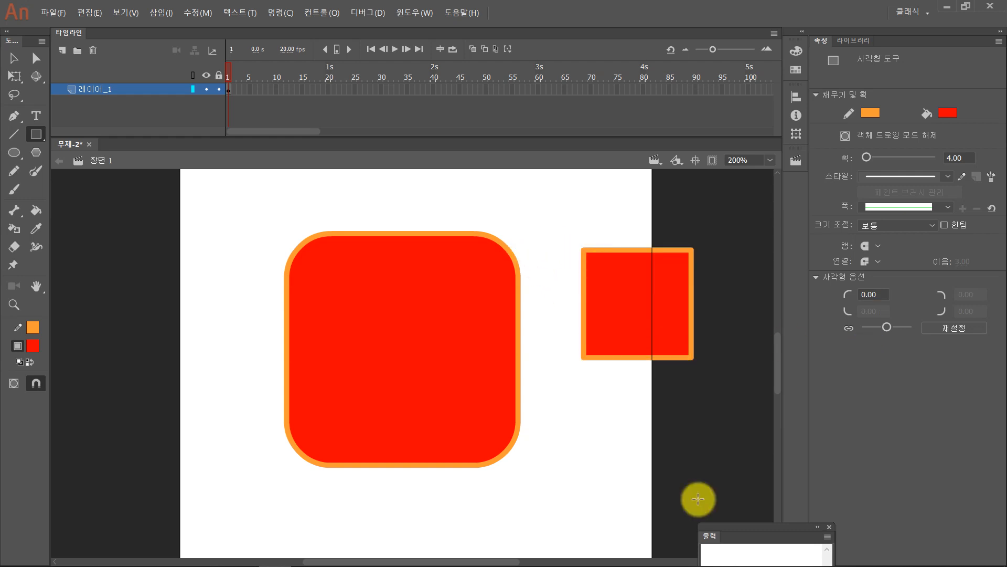
pyautogui.hotkey('ctrl', 'a')
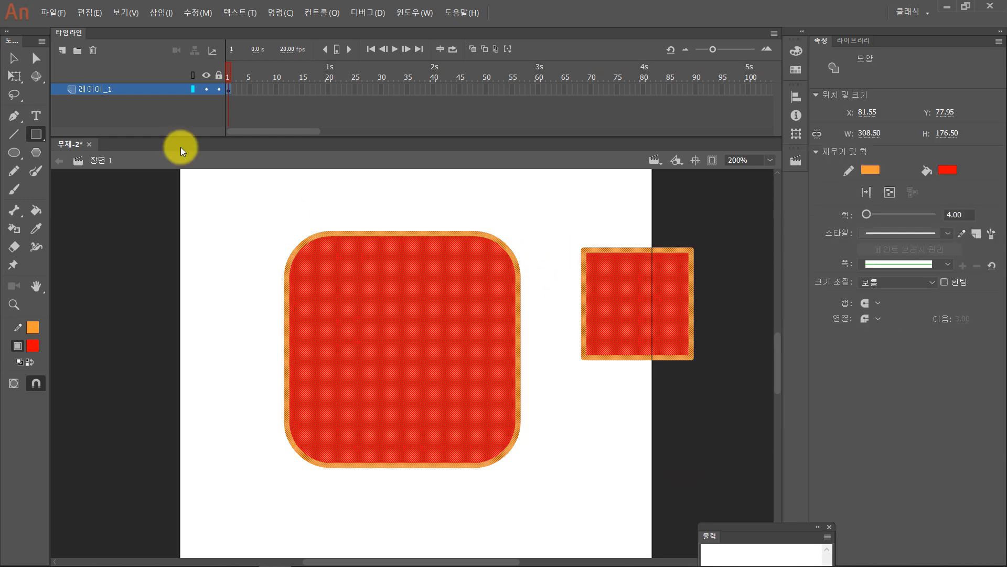
pyautogui.press('Delete')
# - Try drawing a red pentagon with an orange outline using the PolyStar tool, and undo it
pyautogui.click(36, 151)
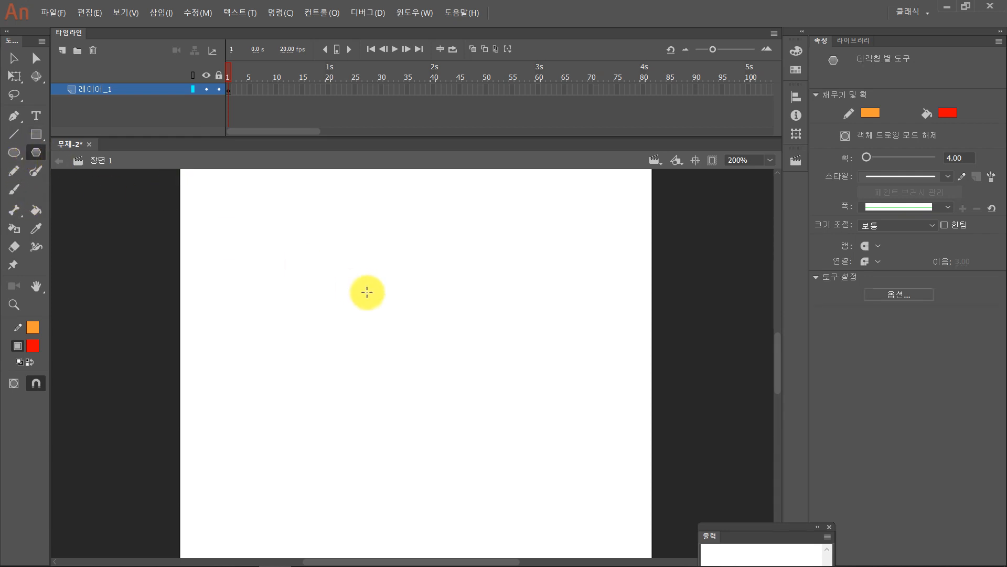
pyautogui.moveTo(342, 285)
pyautogui.mouseDown()
pyautogui.moveTo(411, 346)
pyautogui.moveTo(382, 373)
pyautogui.mouseUp()
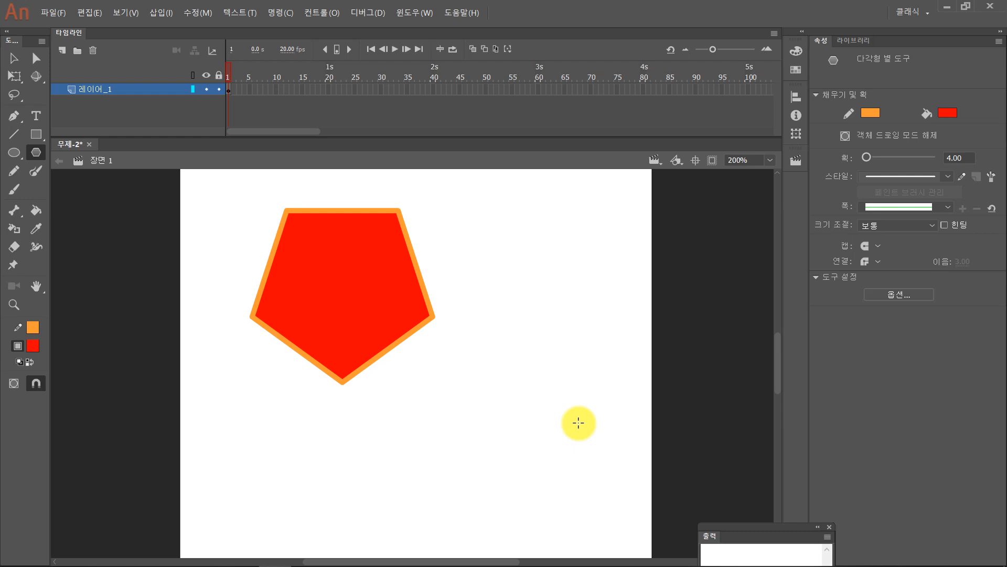
pyautogui.hotkey('ctrl', 'z')
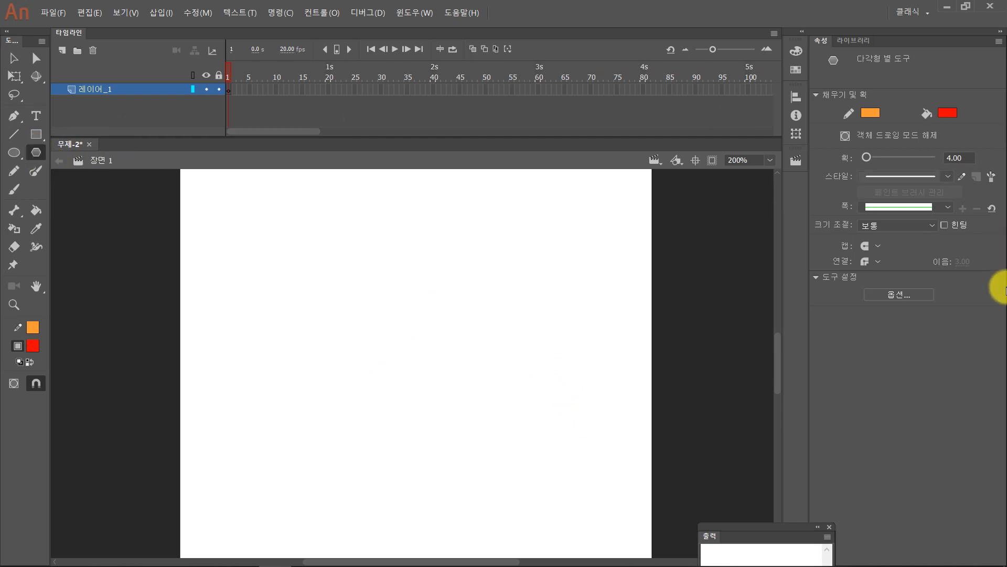
# - Set the PolyStar tool's style to polygon with 6 sides and draw a red hexagon with an orange outline
pyautogui.click(890, 295)
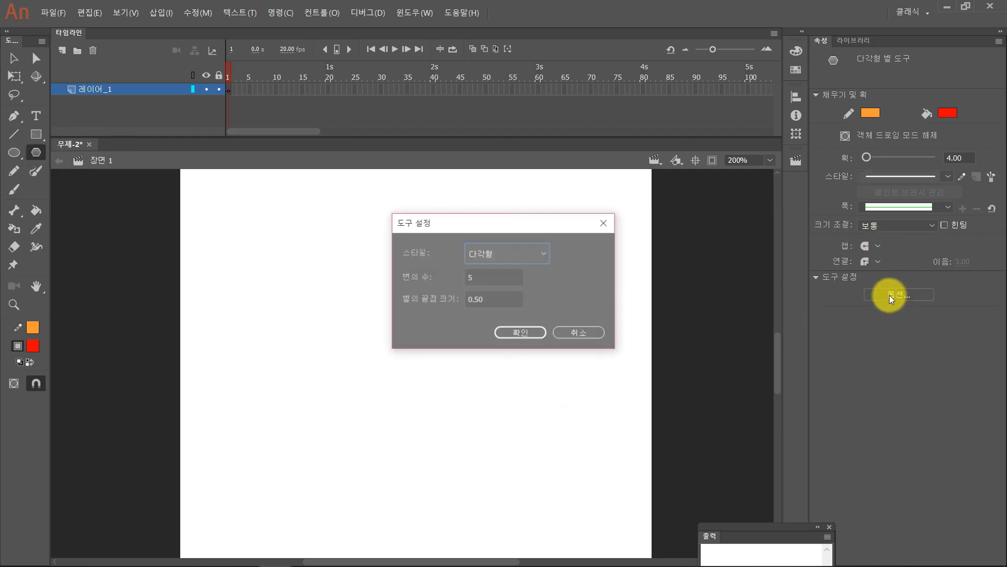
pyautogui.click(536, 251)
pyautogui.click(494, 285)
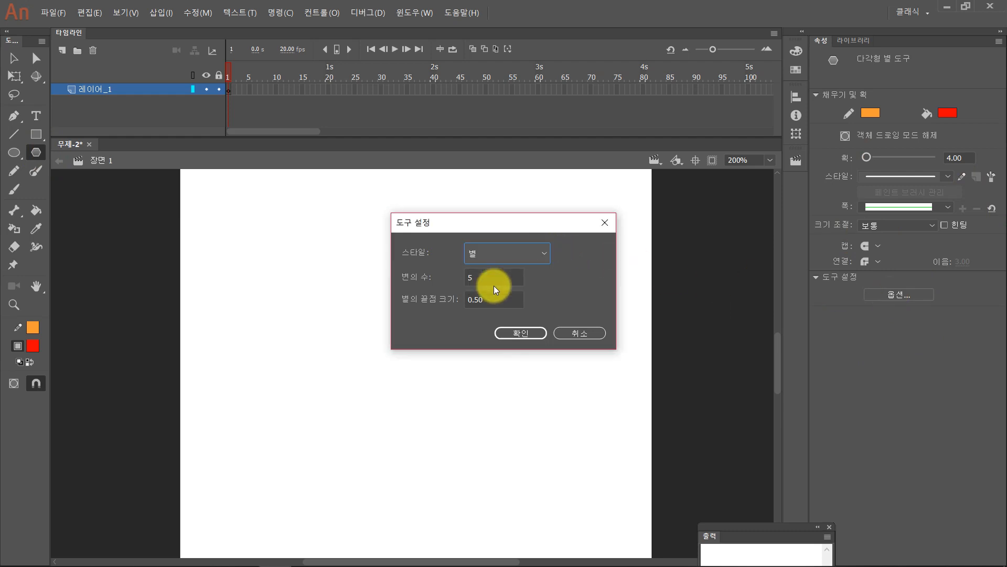
pyautogui.click(511, 259)
pyautogui.click(505, 269)
pyautogui.doubleClick(483, 279)
pyautogui.write('6')
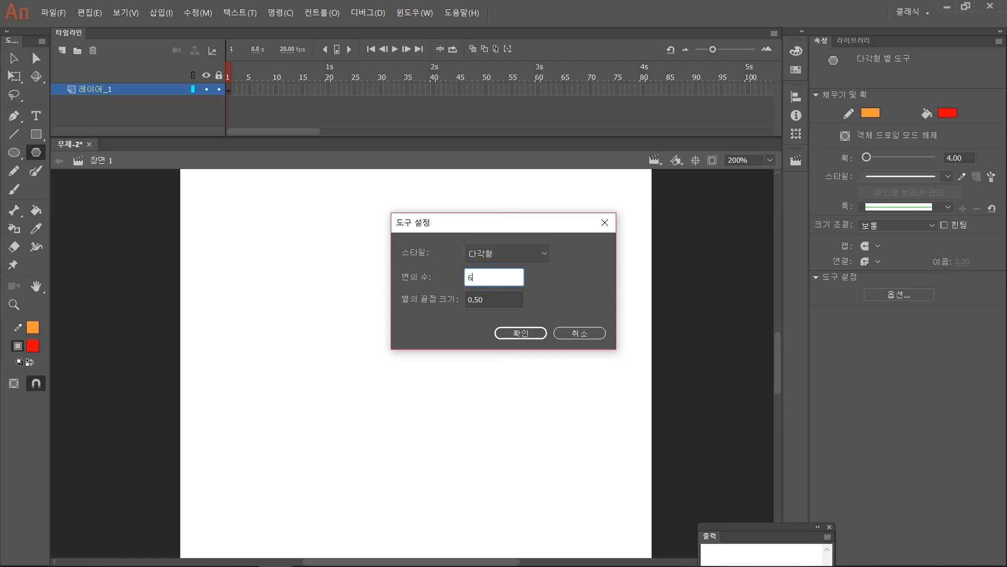
pyautogui.click(520, 333)
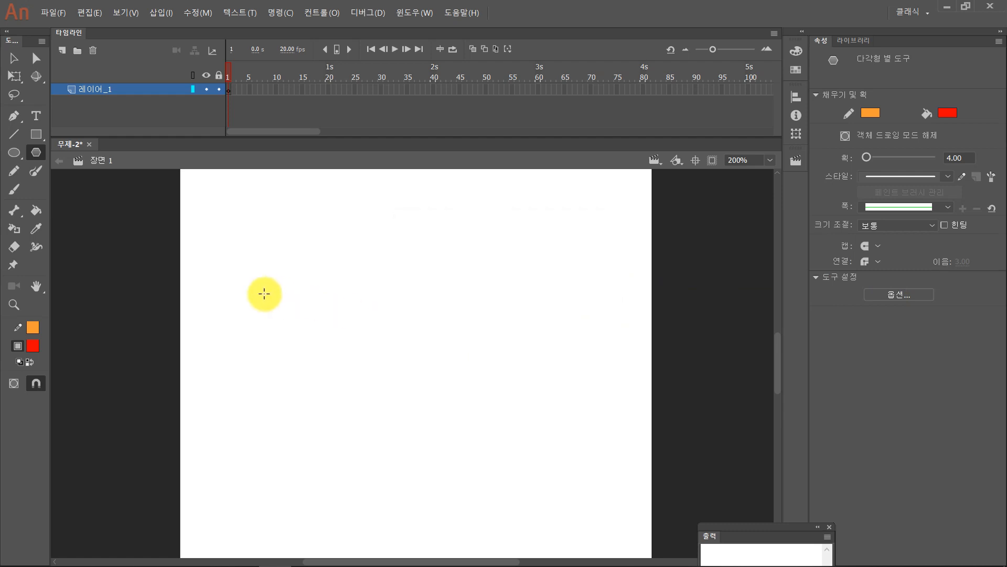
pyautogui.moveTo(248, 292); pyautogui.dragTo(287, 334)
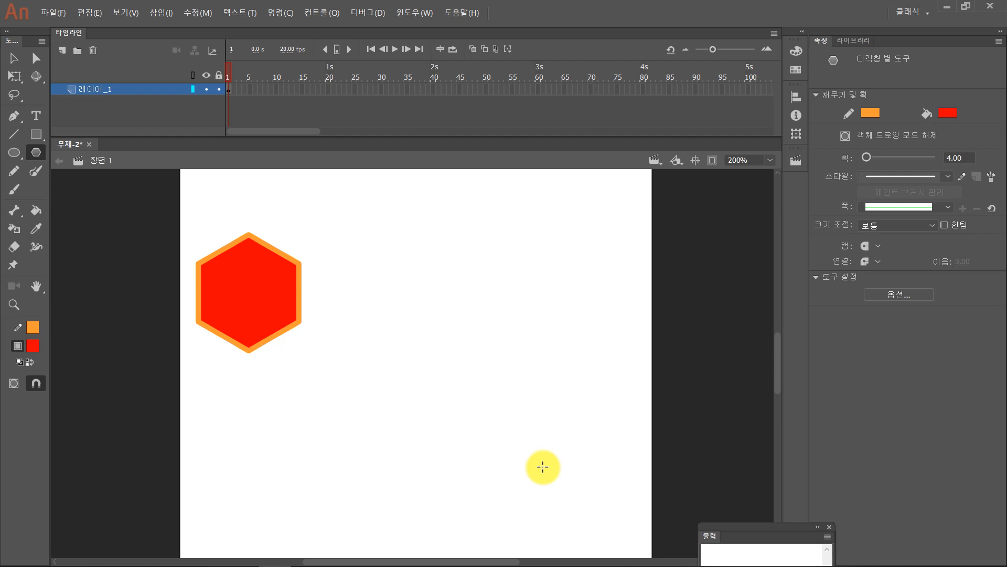
# - Switch the PolyStar style to star and draw a red six-pointed star with an orange outline beside the hexagon
pyautogui.click(880, 291)
pyautogui.click(537, 254)
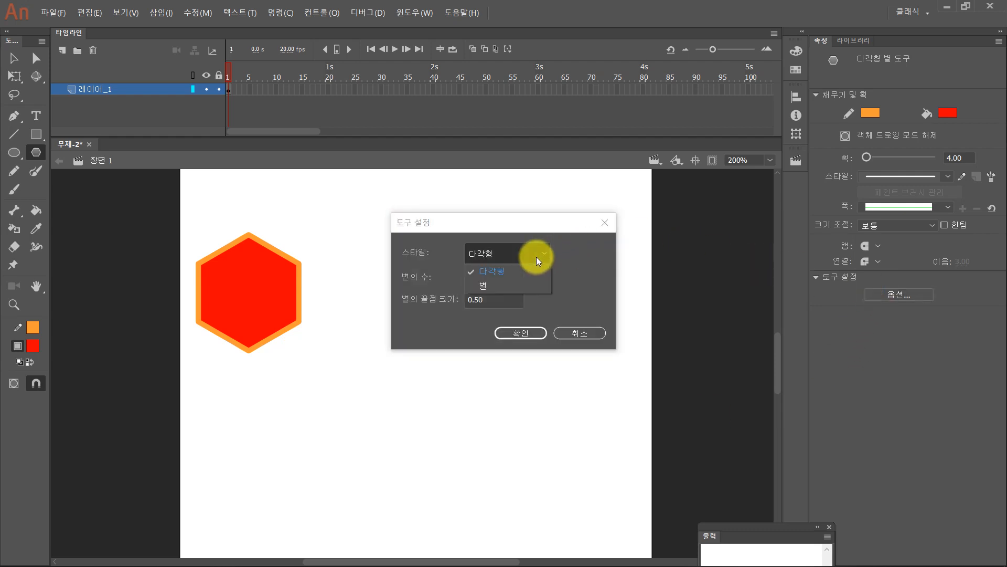
pyautogui.click(514, 283)
pyautogui.click(527, 333)
pyautogui.moveTo(456, 254); pyautogui.dragTo(501, 307)
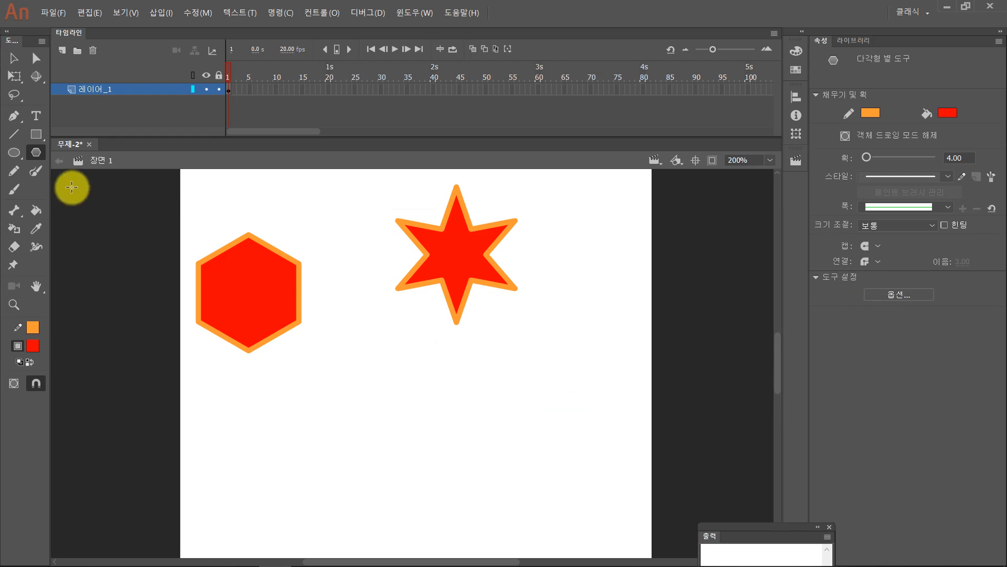
# - Select the hexagon and the star together and delete them
pyautogui.click(14, 58)
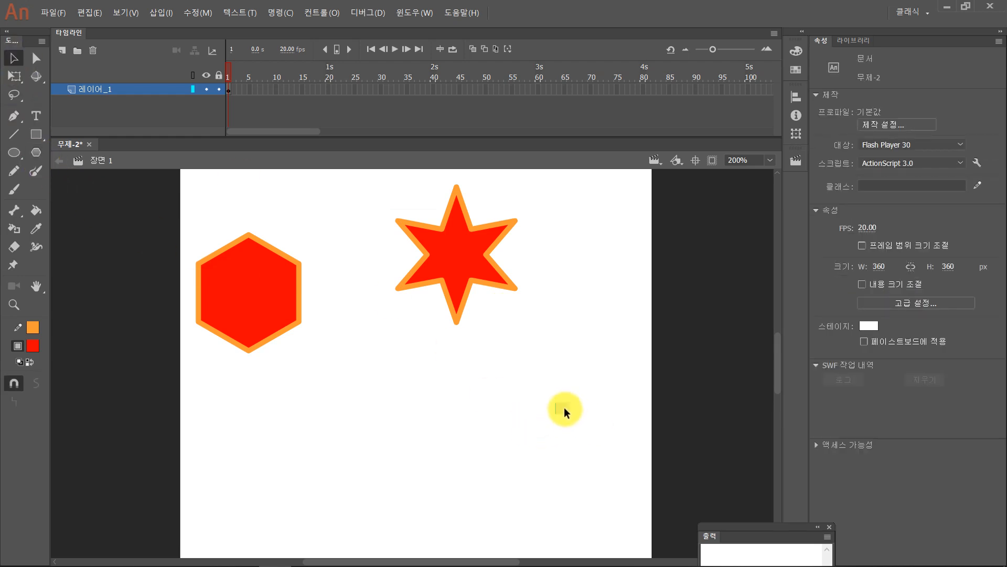
pyautogui.moveTo(569, 414); pyautogui.dragTo(148, 165)
pyautogui.press('Delete')
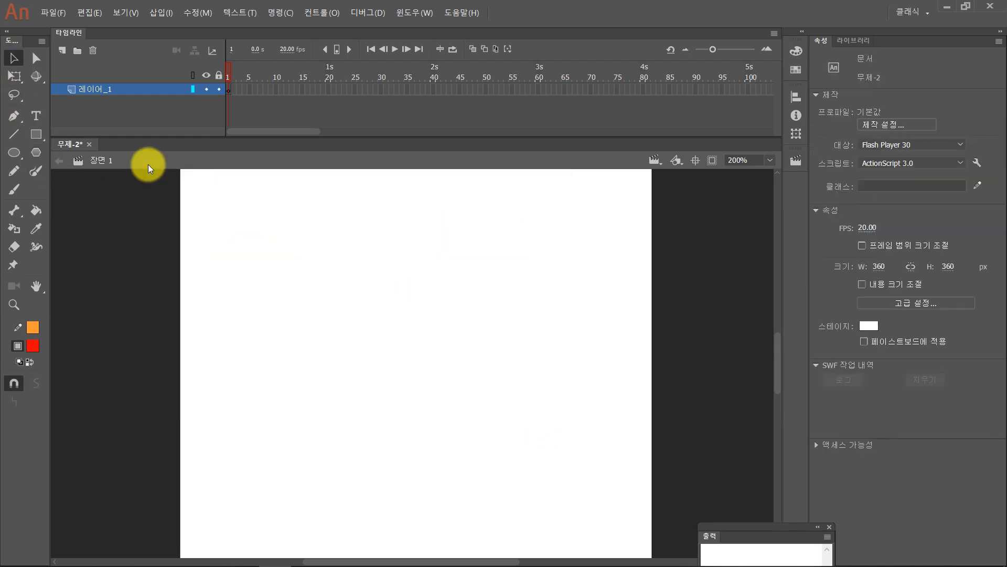
# - Draw a red circle about 82 px wide with an orange outline, and group it at about X 37, Y 58
pyautogui.click(14, 152)
pyautogui.moveTo(268, 234); pyautogui.dragTo(379, 346)
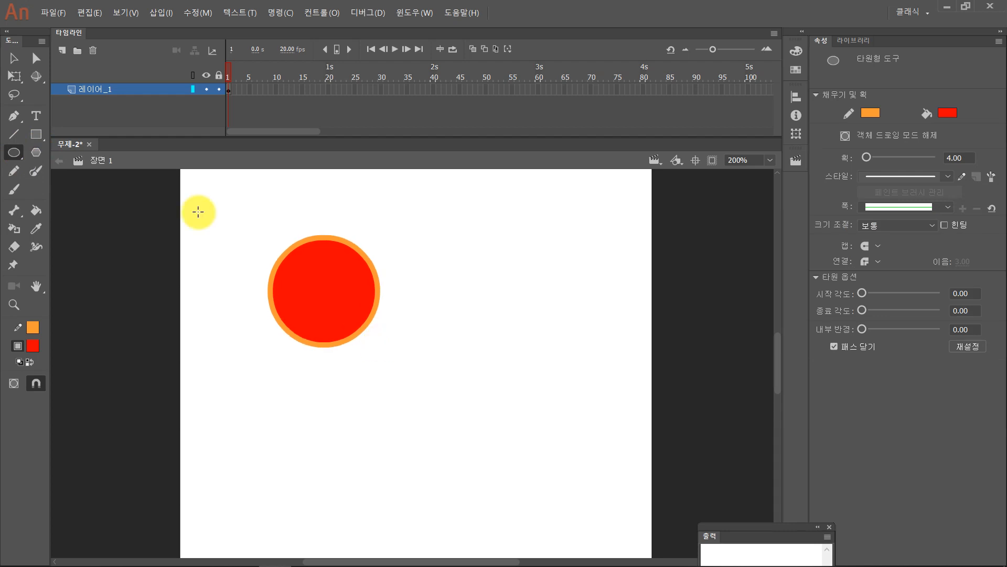
pyautogui.click(14, 57)
pyautogui.moveTo(225, 206); pyautogui.dragTo(463, 428)
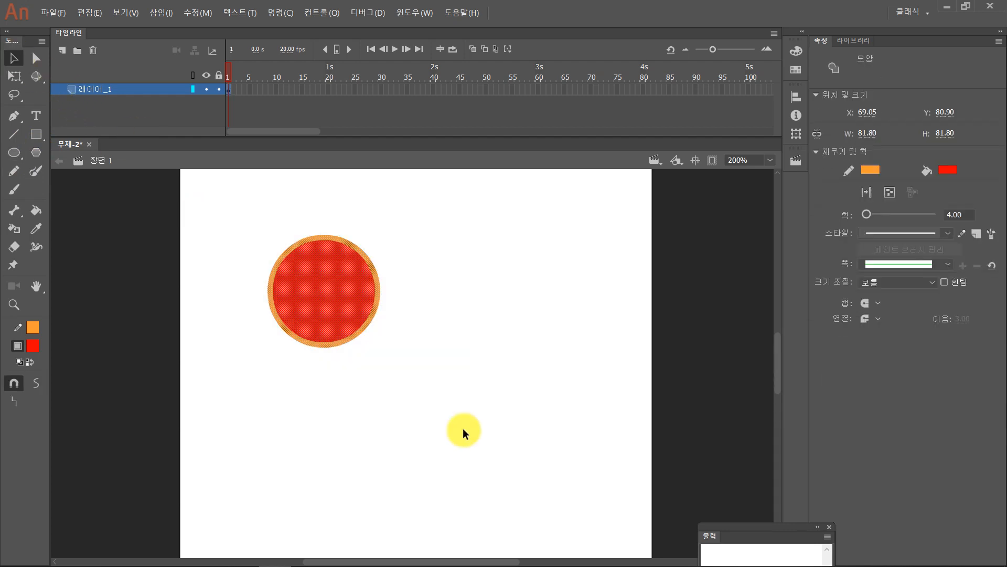
pyautogui.moveTo(324, 294); pyautogui.dragTo(282, 265)
pyautogui.hotkey('ctrl', 'g')
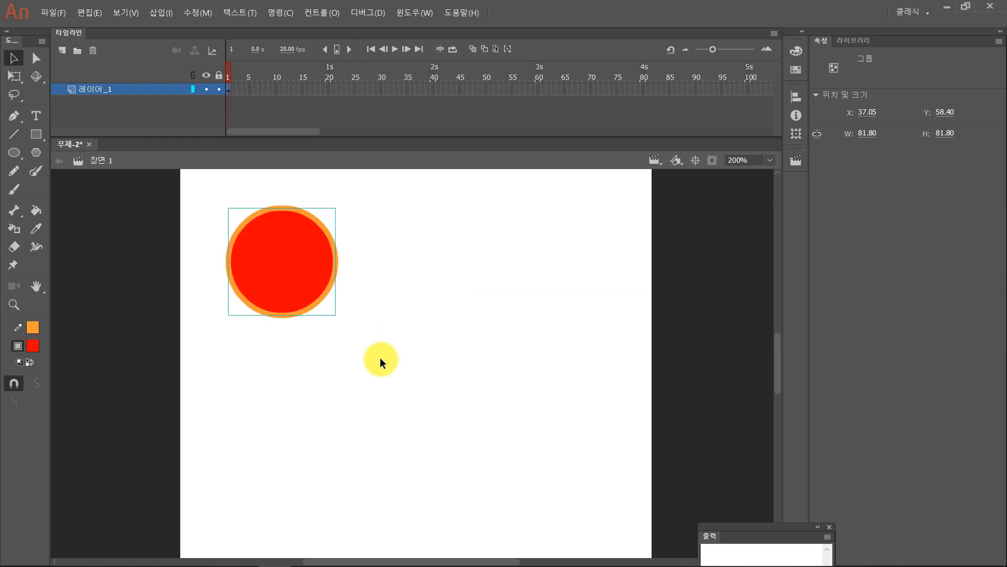
# - Move the grouped circle to about X 133, Y 80 and try changing its fill to blue #0099FF
pyautogui.click(380, 357)
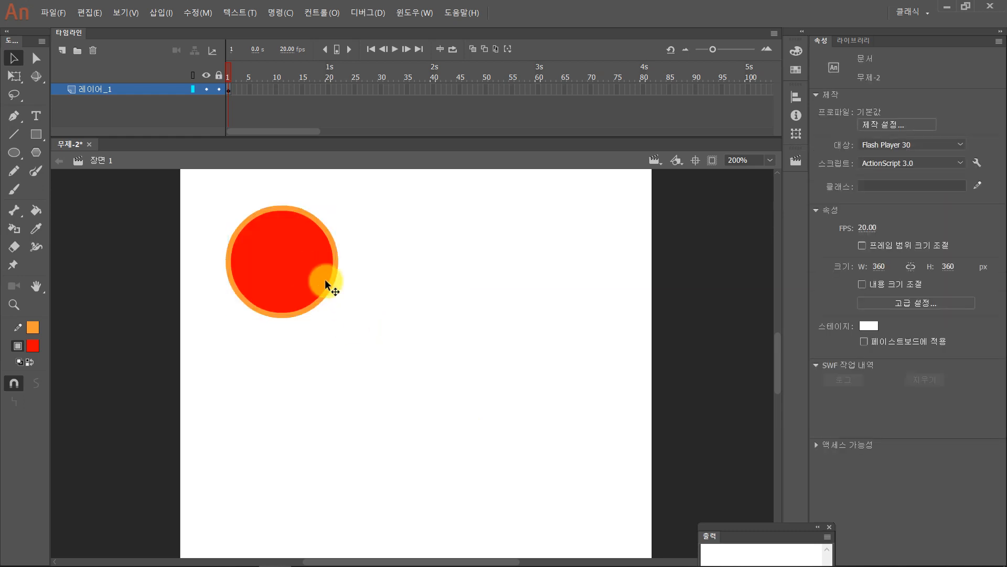
pyautogui.moveTo(326, 279); pyautogui.dragTo(437, 326)
pyautogui.click(39, 347)
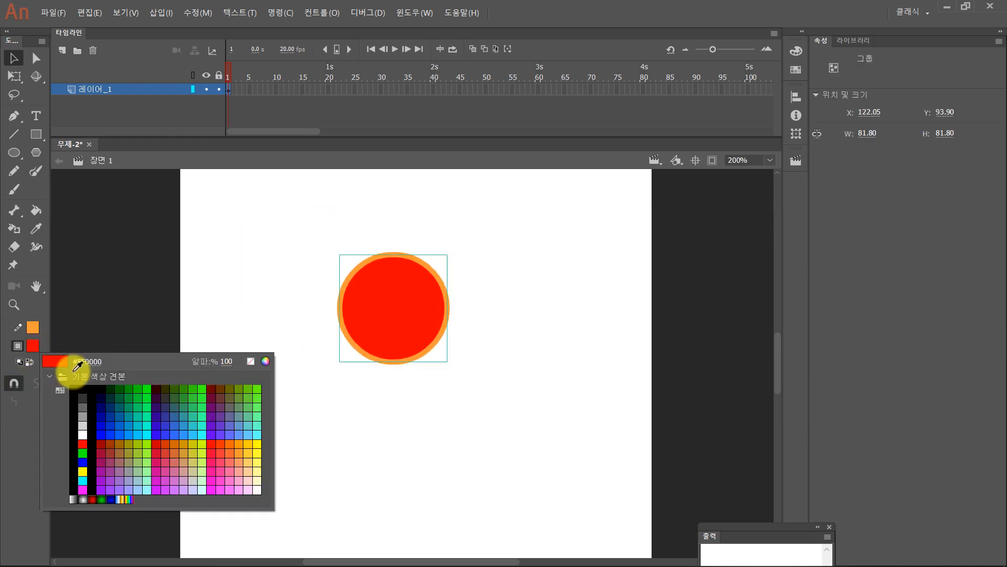
pyautogui.click(130, 431)
pyautogui.moveTo(278, 242); pyautogui.dragTo(541, 440)
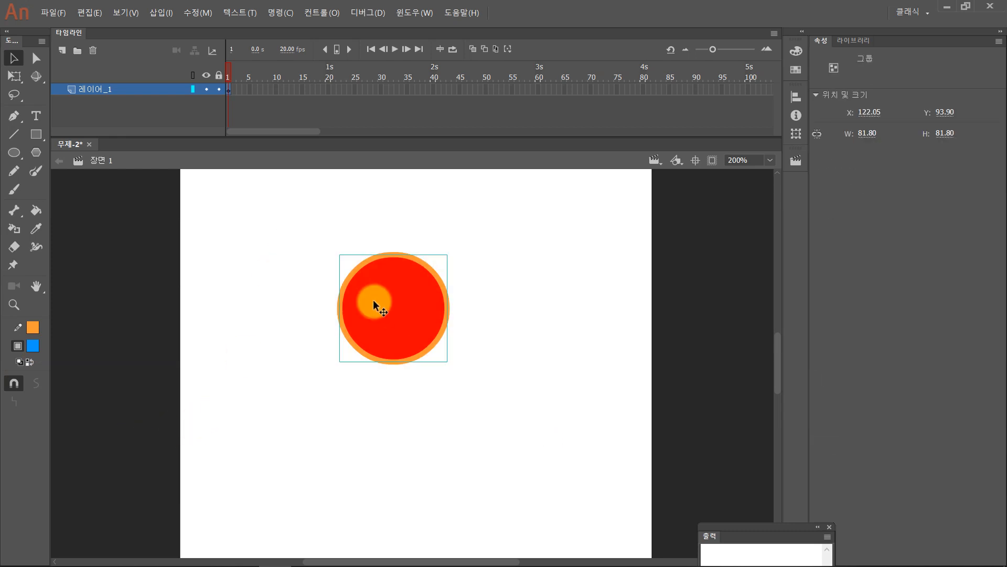
pyautogui.moveTo(373, 300); pyautogui.dragTo(386, 282)
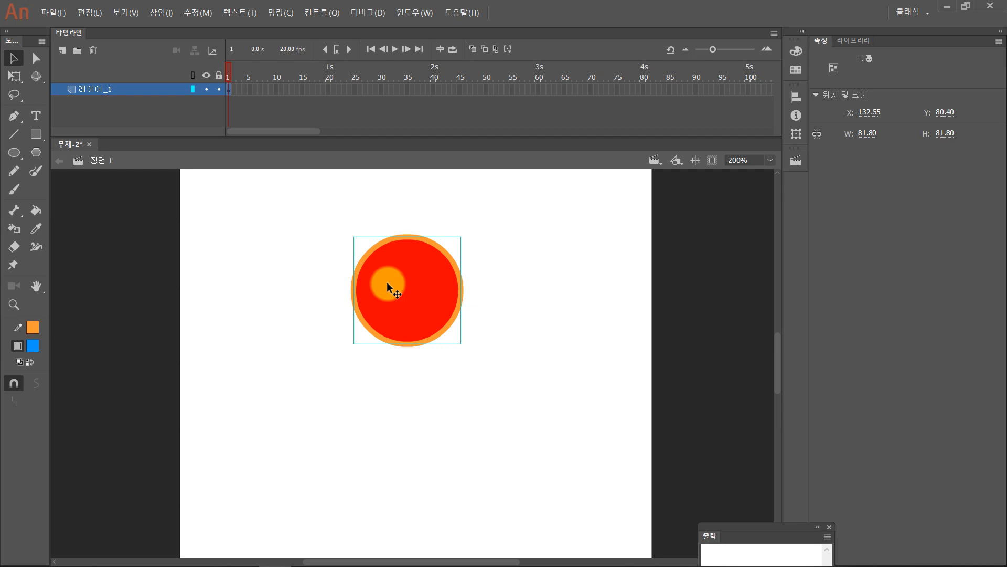
# - Break the grouped circle apart and change its fill to turquoise
pyautogui.hotkey('ctrl', 'b')
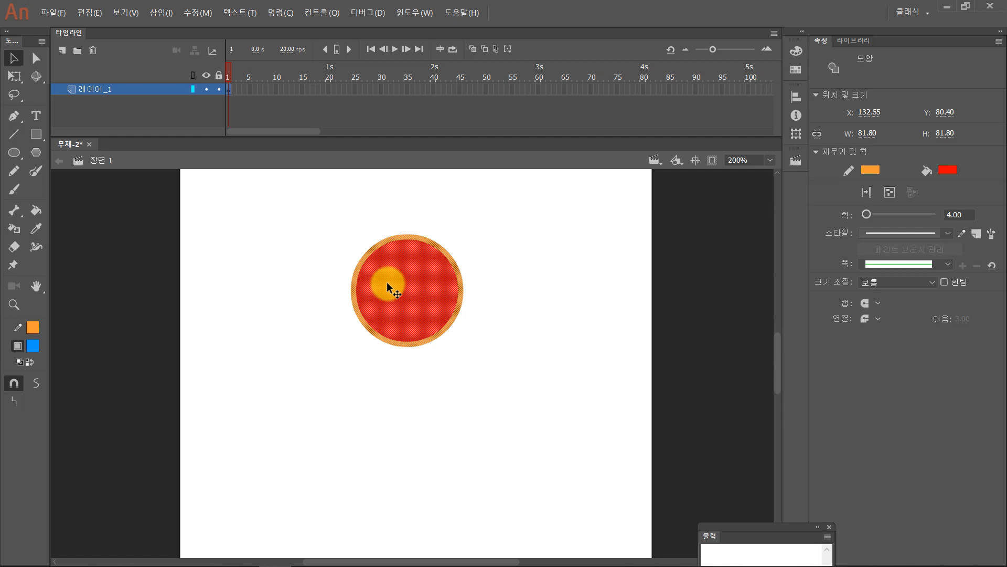
pyautogui.click(30, 348)
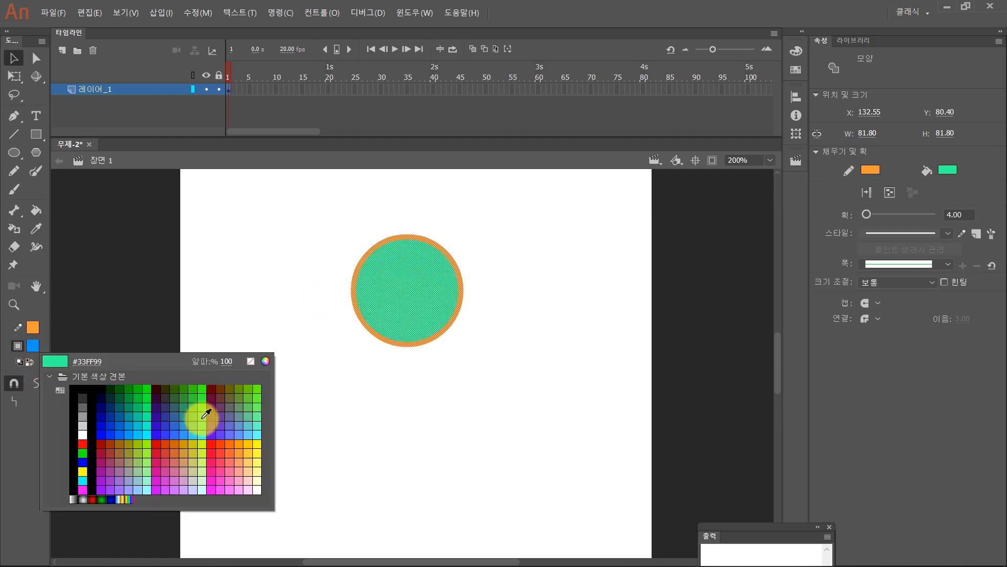
pyautogui.click(206, 418)
# - Group the turquoise circle's fill and outline again and move the group to about X 134, Y 76
pyautogui.moveTo(545, 417); pyautogui.dragTo(281, 203)
pyautogui.hotkey('ctrl', 'g')
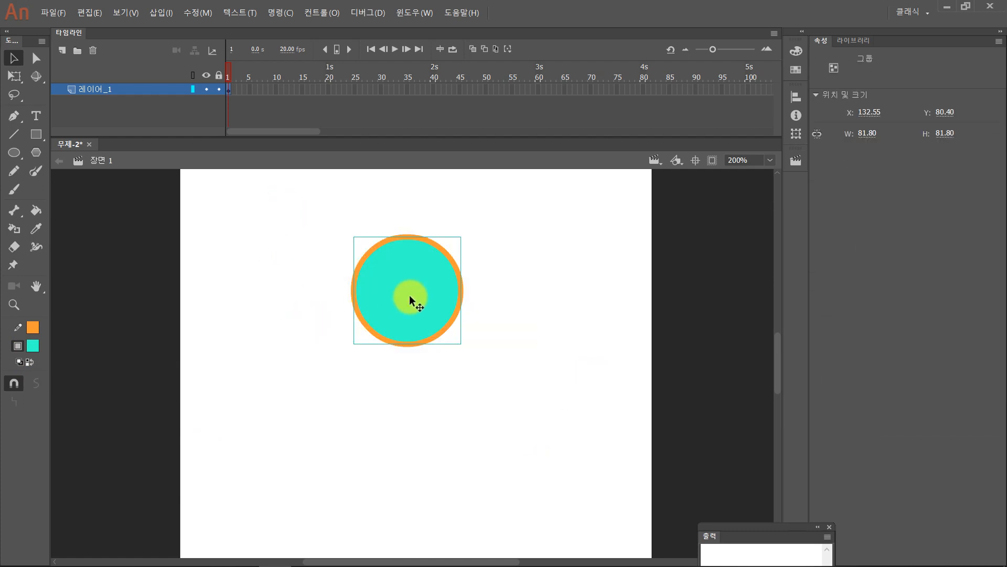
pyautogui.moveTo(412, 278); pyautogui.dragTo(406, 302)
pyautogui.click(493, 355)
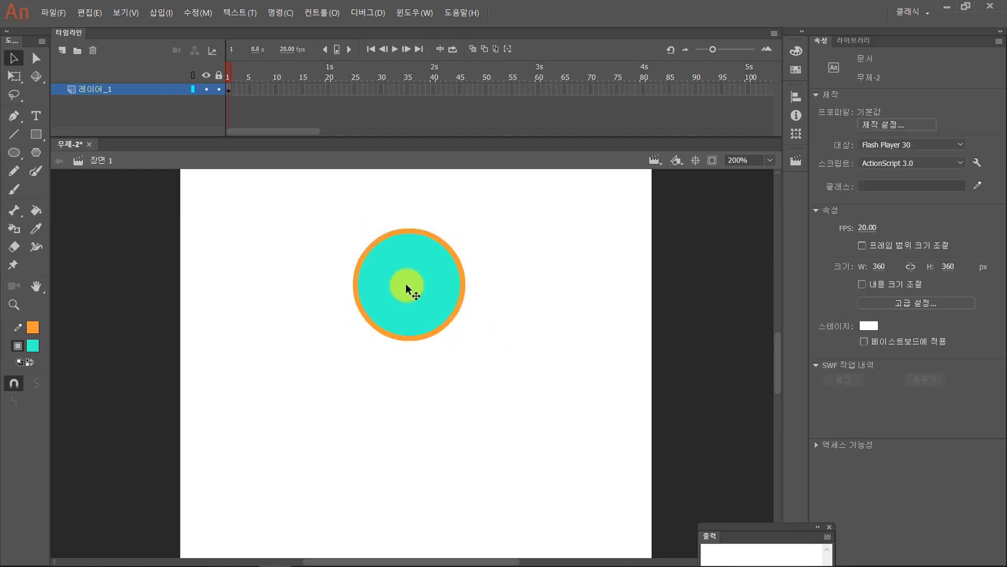
# - Enter the circle group's editing mode, return to the scene, and move the group to about X 144, Y 83
pyautogui.click(406, 284)
pyautogui.doubleClick(426, 281)
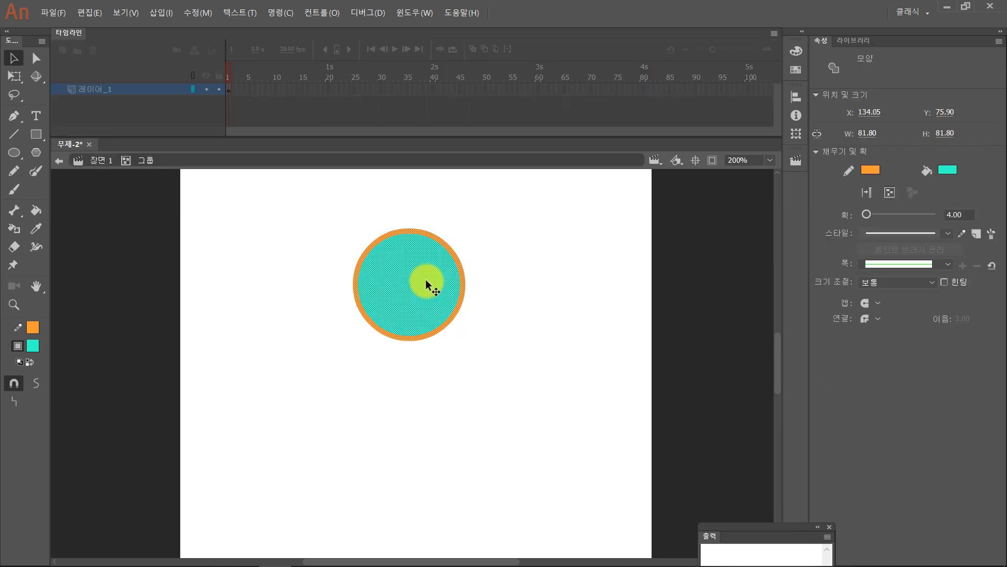
pyautogui.doubleClick(540, 270)
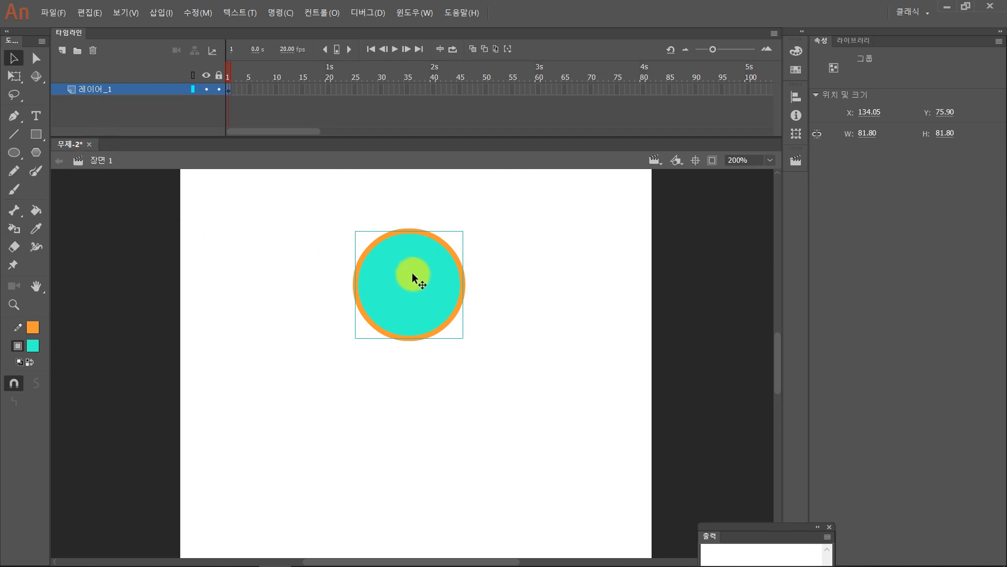
pyautogui.moveTo(411, 272); pyautogui.dragTo(432, 287)
# - Change the circle's fill to purple inside the group's editing mode and return to Scene 1
pyautogui.doubleClick(442, 295)
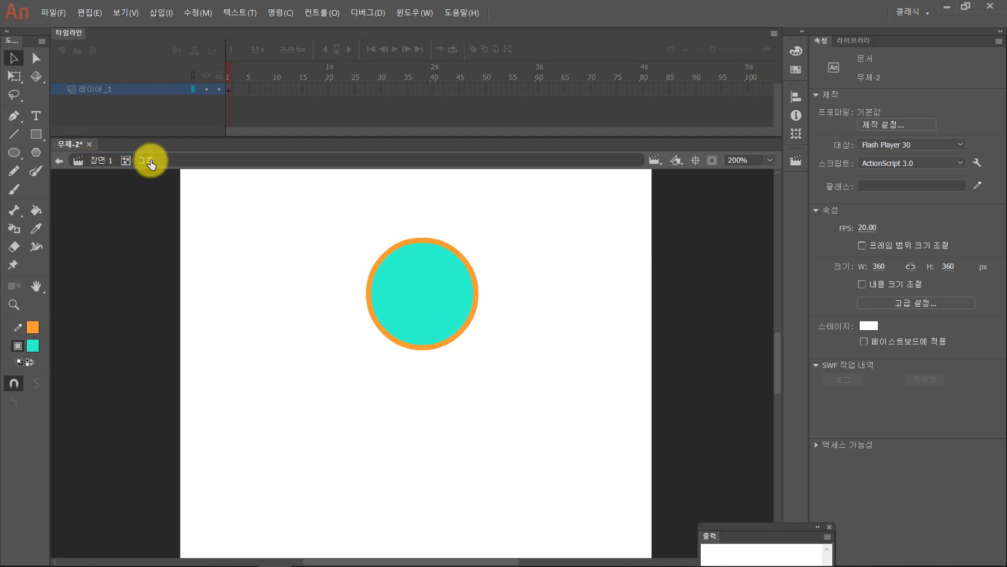
pyautogui.click(408, 283)
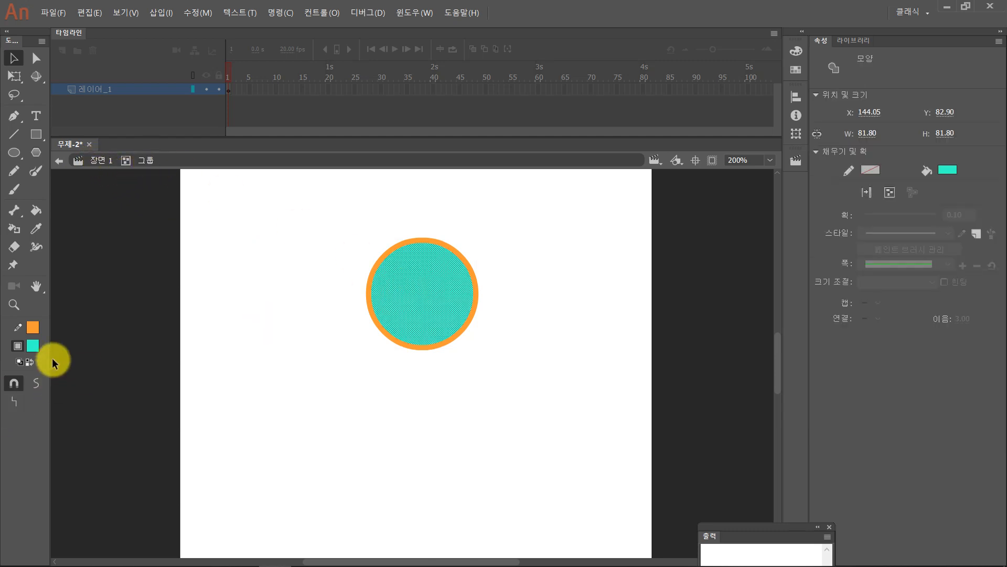
pyautogui.click(36, 346)
pyautogui.click(214, 419)
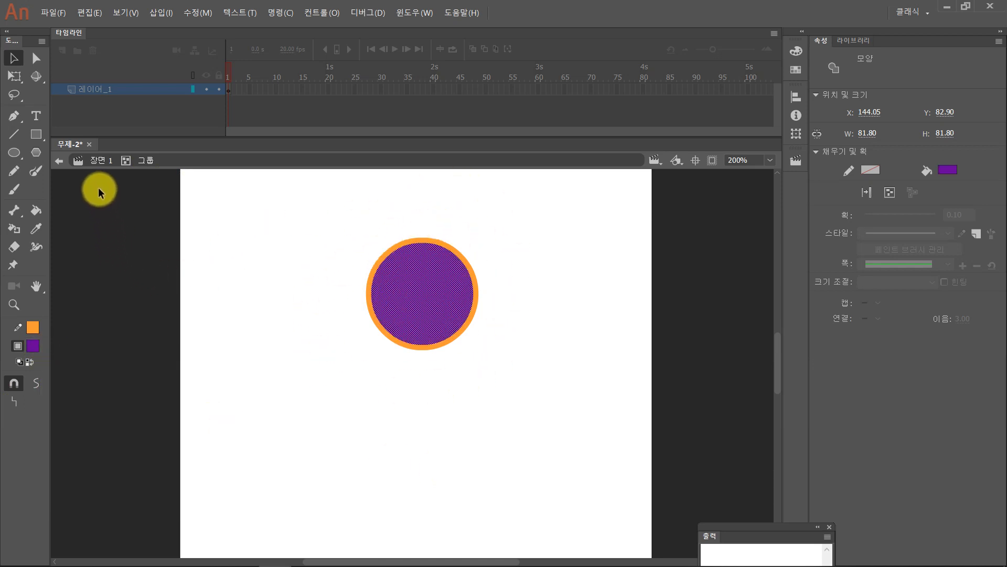
pyautogui.click(99, 162)
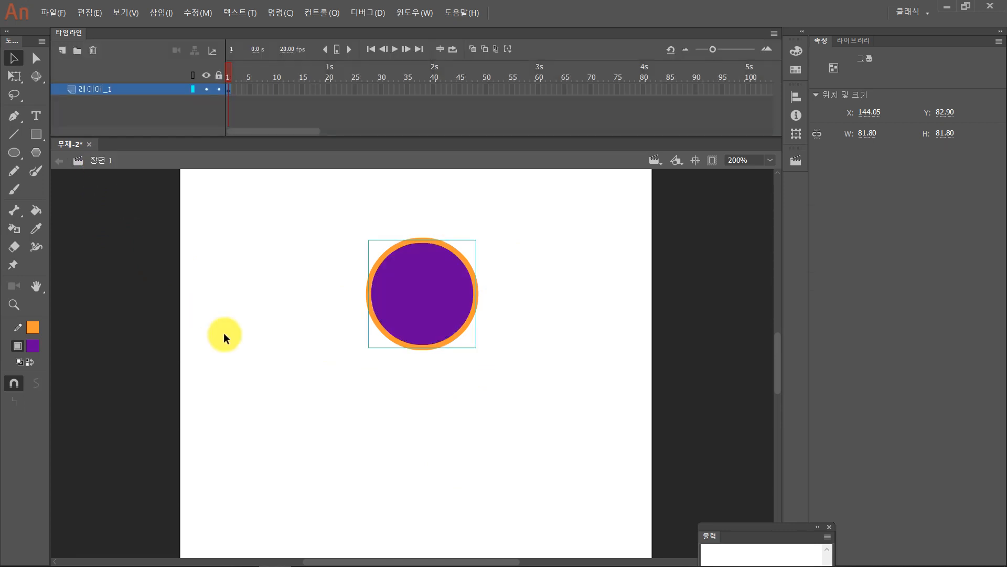
# - Move the grouped purple circle to about X 133, Y 104, and delete it
pyautogui.moveTo(422, 309); pyautogui.dragTo(406, 336)
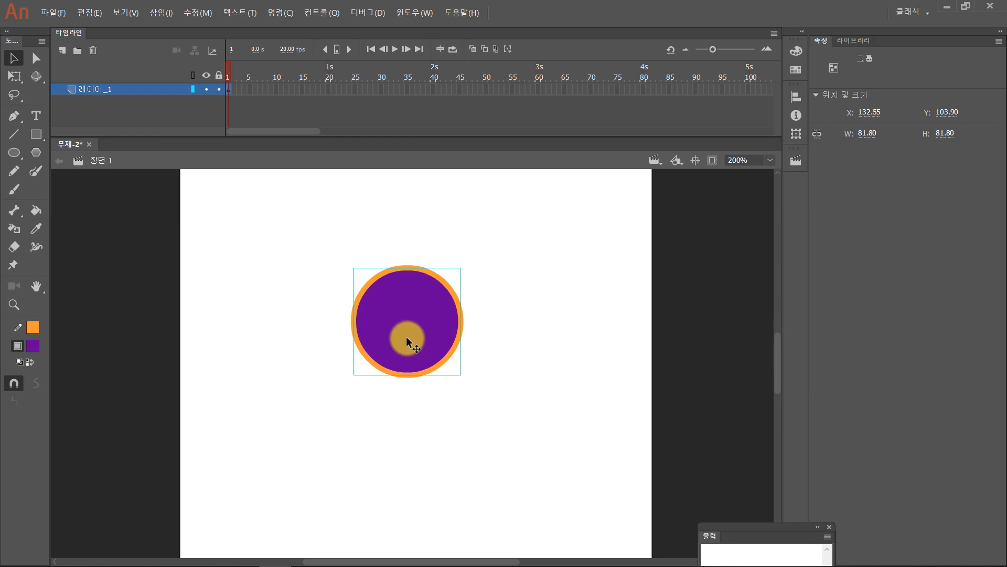
pyautogui.press('p')
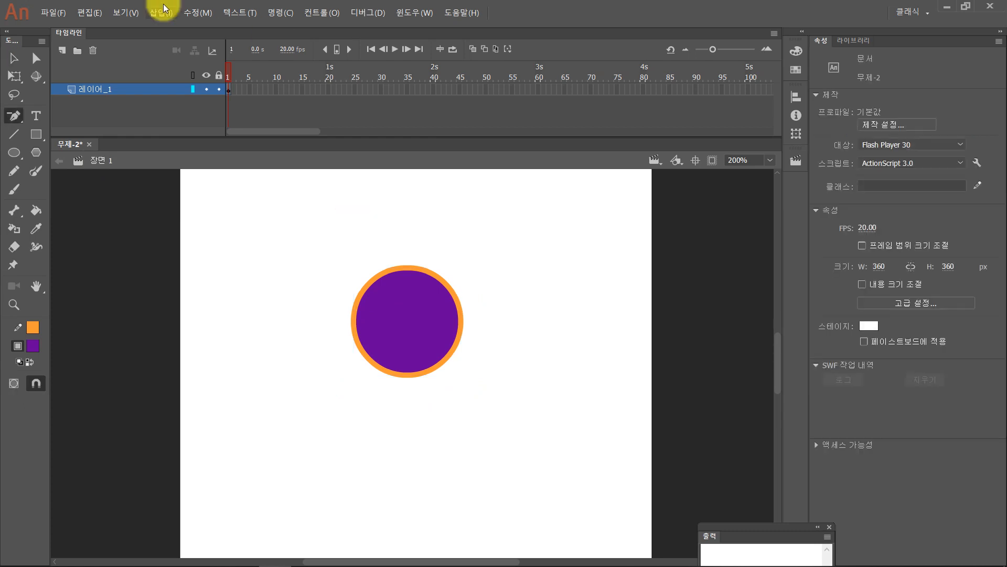
pyautogui.click(14, 57)
pyautogui.click(398, 320)
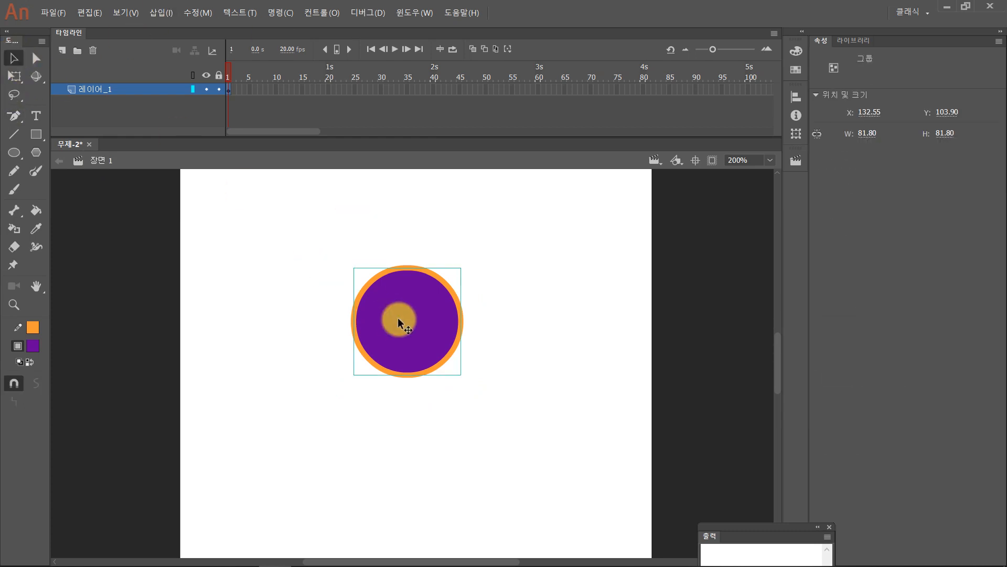
pyautogui.press('Delete')
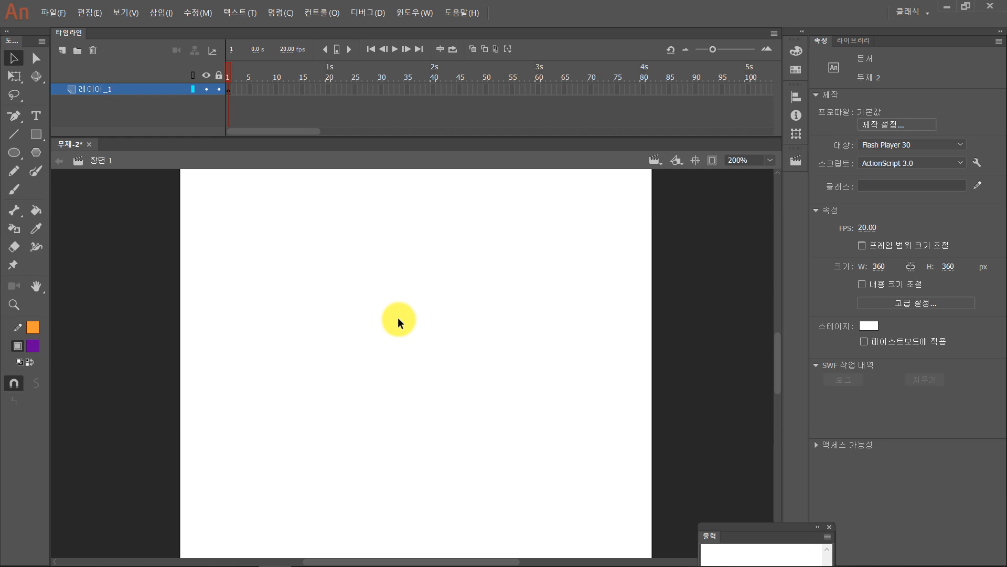
# - Draw a purple circle about 74 px wide with an orange outline near the middle of the stage
pyautogui.click(16, 153)
pyautogui.moveTo(362, 262); pyautogui.dragTo(461, 359)
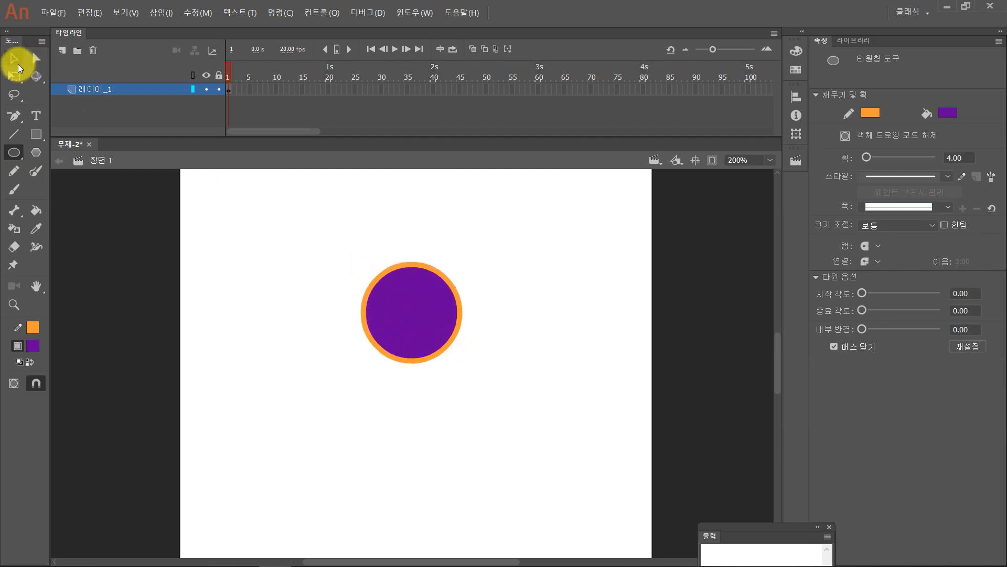
pyautogui.click(17, 64)
# - Select the whole purple circle with its orange outline and begin converting it to a symbol named 원
pyautogui.moveTo(322, 227); pyautogui.dragTo(516, 446)
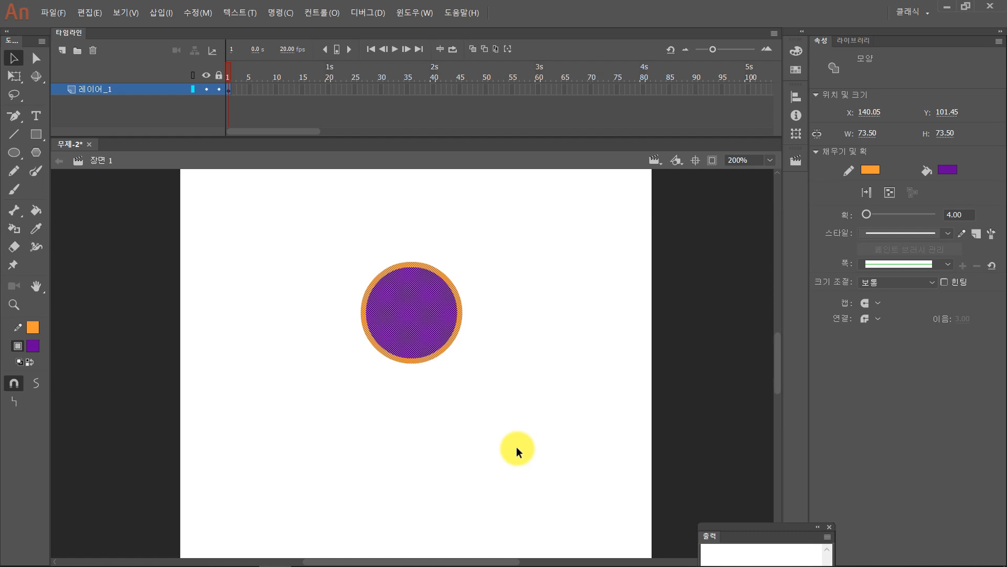
pyautogui.click(516, 446)
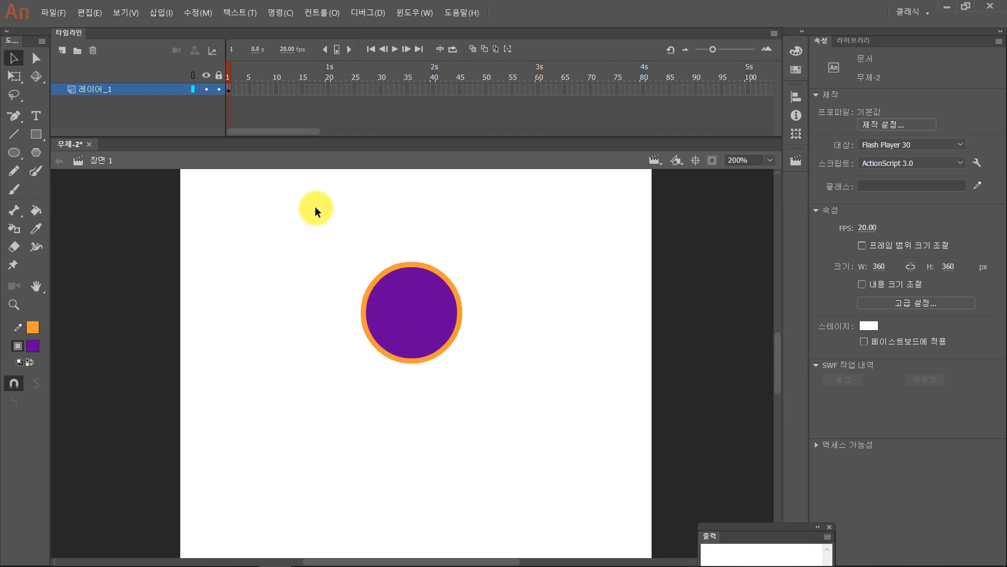
pyautogui.moveTo(314, 206); pyautogui.dragTo(523, 436)
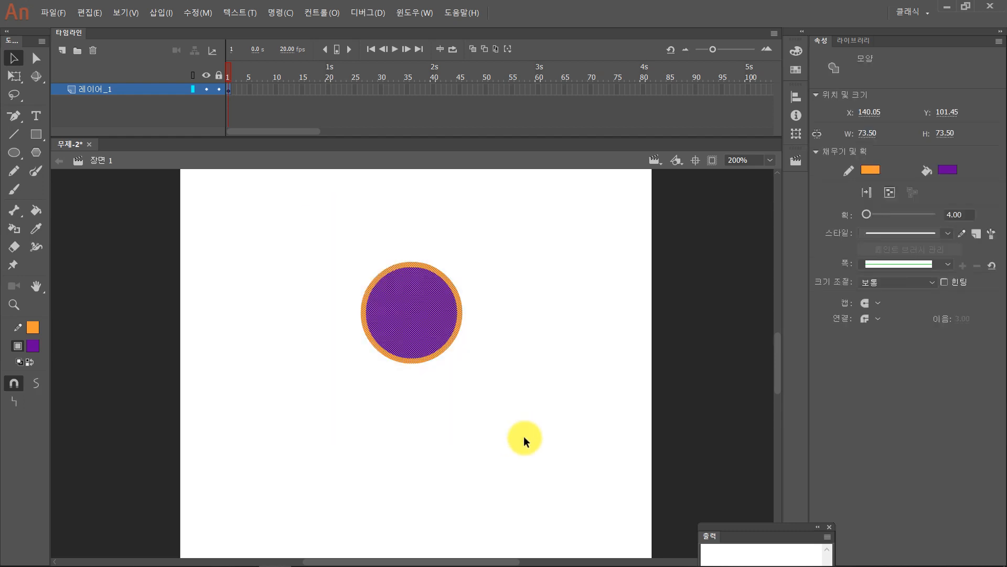
pyautogui.press('F8')
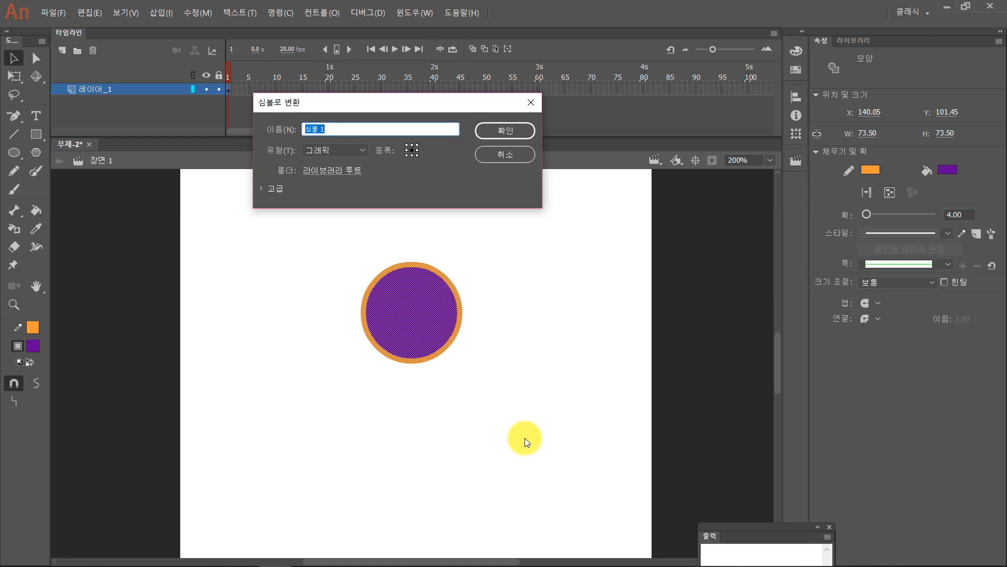
pyautogui.write('dnj')
pyautogui.press('BackSpace')
pyautogui.press('BackSpace')
pyautogui.press('BackSpace')
pyautogui.write('우ㅓㄴ')
pyautogui.click(410, 183)
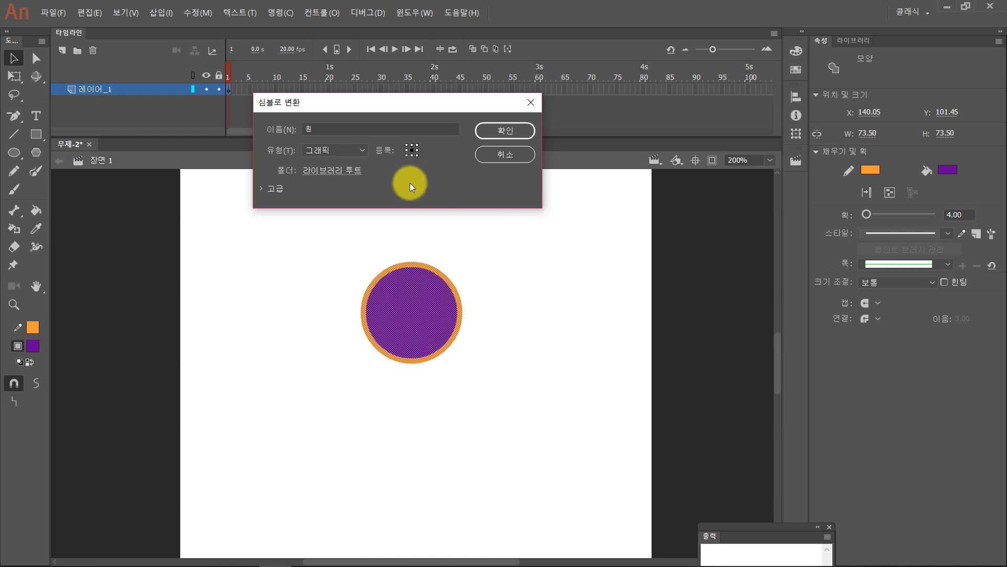
# - Keep Graphic (그래픽) as the symbol type and complete the conversion
pyautogui.click(364, 156)
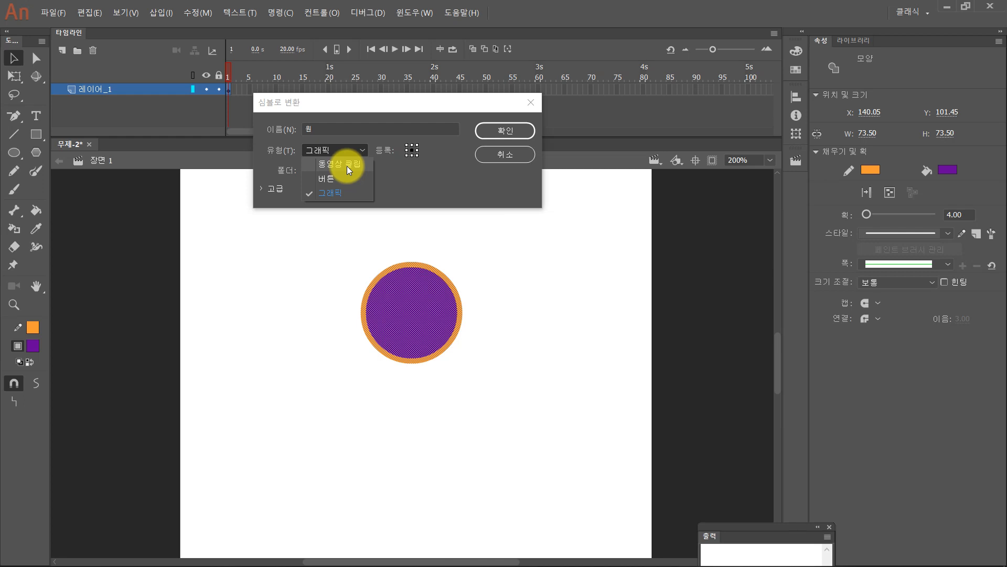
pyautogui.click(331, 193)
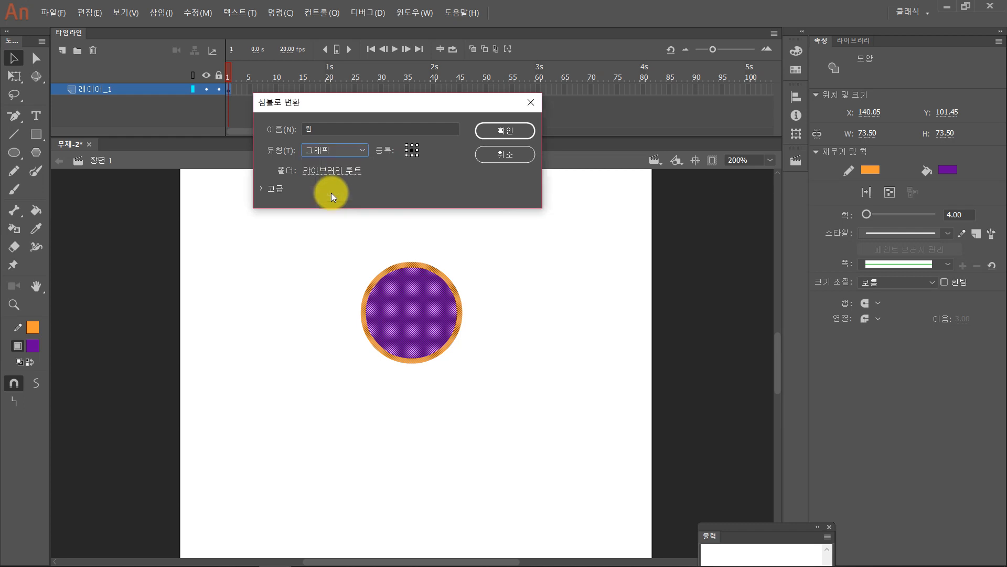
pyautogui.click(365, 150)
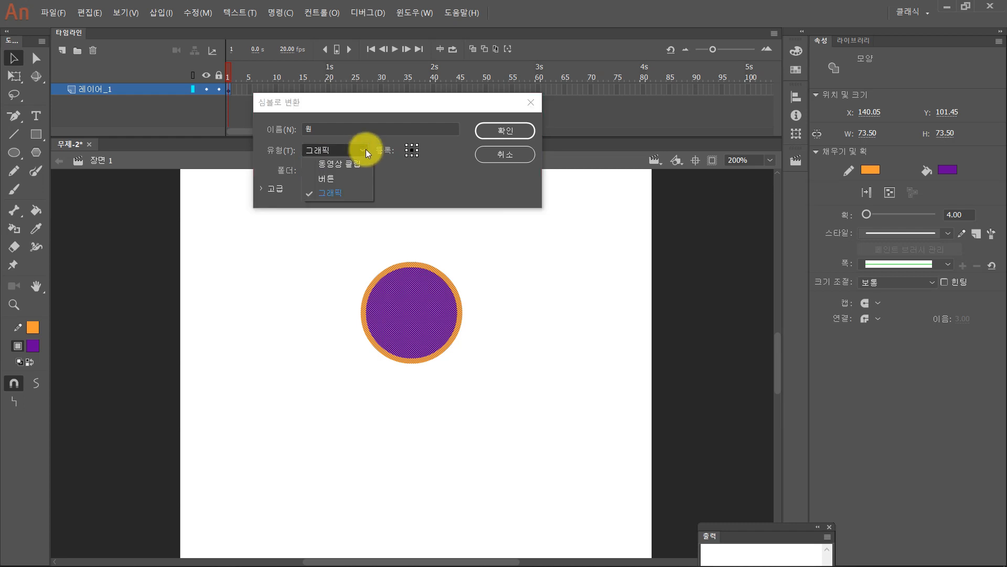
pyautogui.click(327, 193)
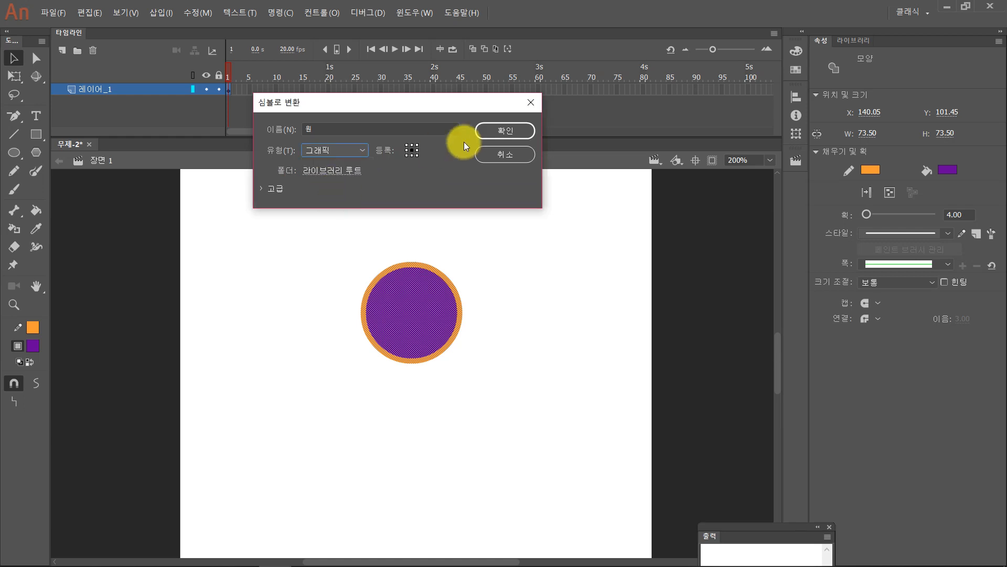
pyautogui.click(504, 129)
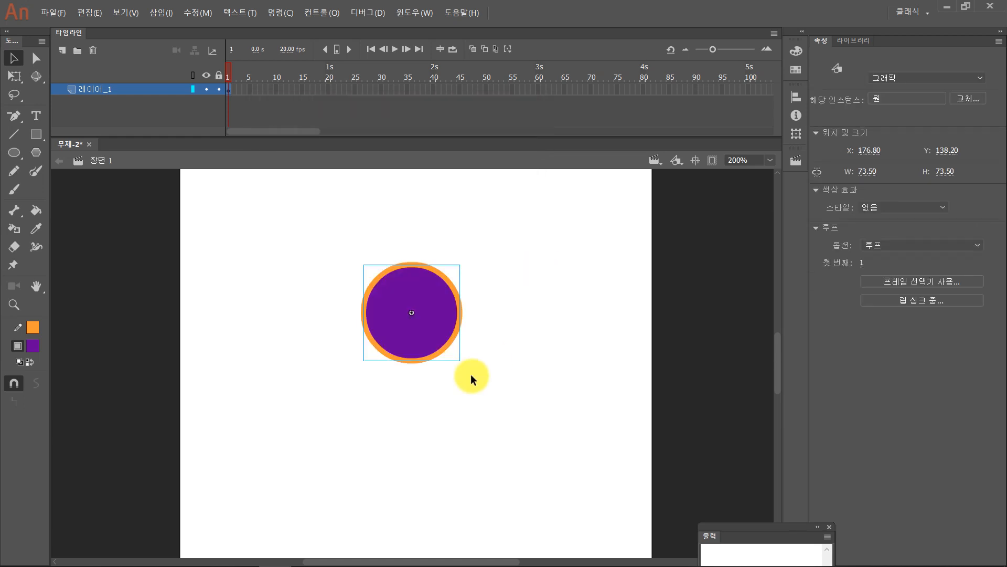
# - Move the circle instance to about X 184, Y 111 and check its instance type and symbol properties
pyautogui.moveTo(446, 295)
pyautogui.mouseDown()
pyautogui.moveTo(342, 385)
pyautogui.moveTo(320, 391)
pyautogui.moveTo(424, 342)
pyautogui.moveTo(438, 291)
pyautogui.mouseUp()
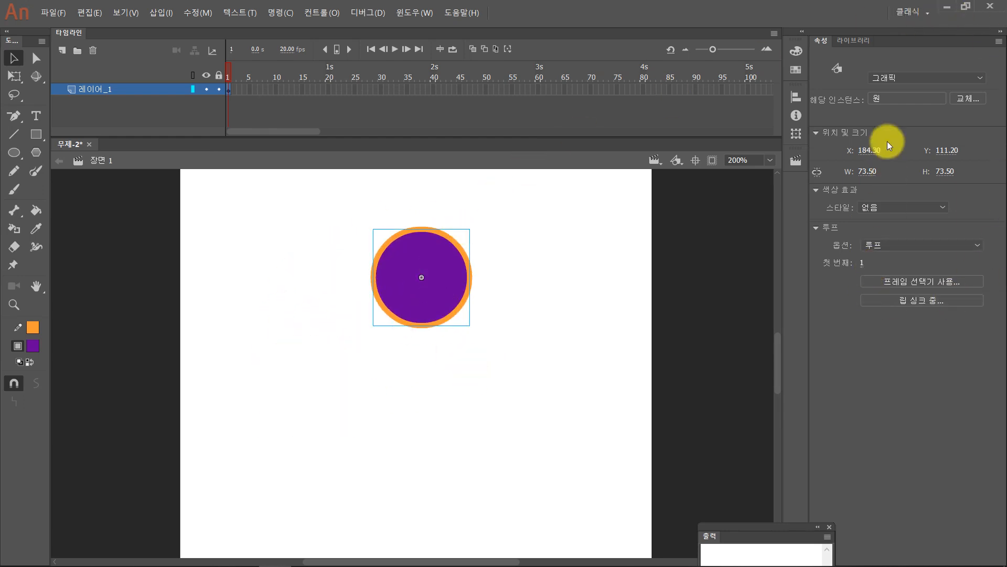
pyautogui.click(900, 77)
pyautogui.click(899, 77)
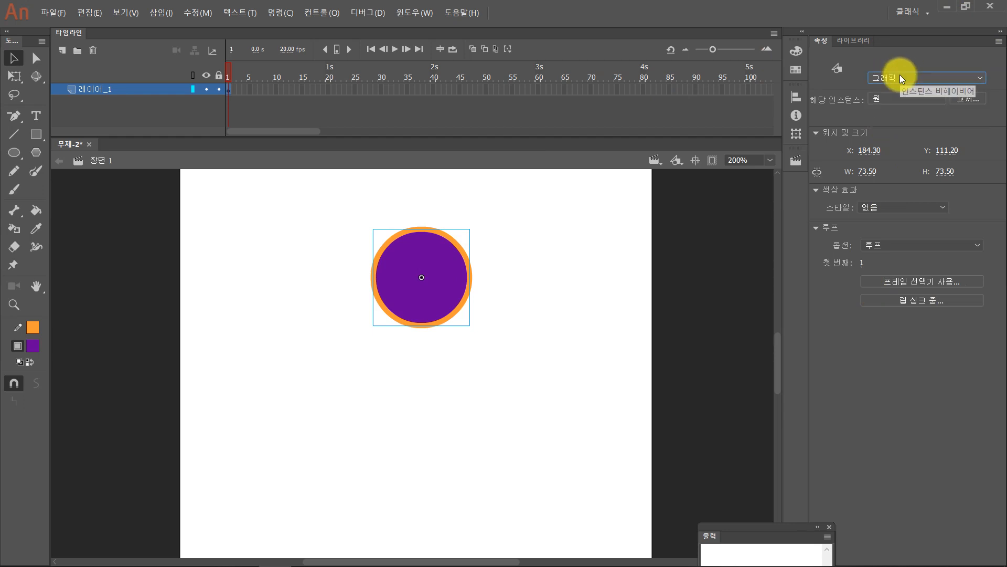
pyautogui.click(886, 97)
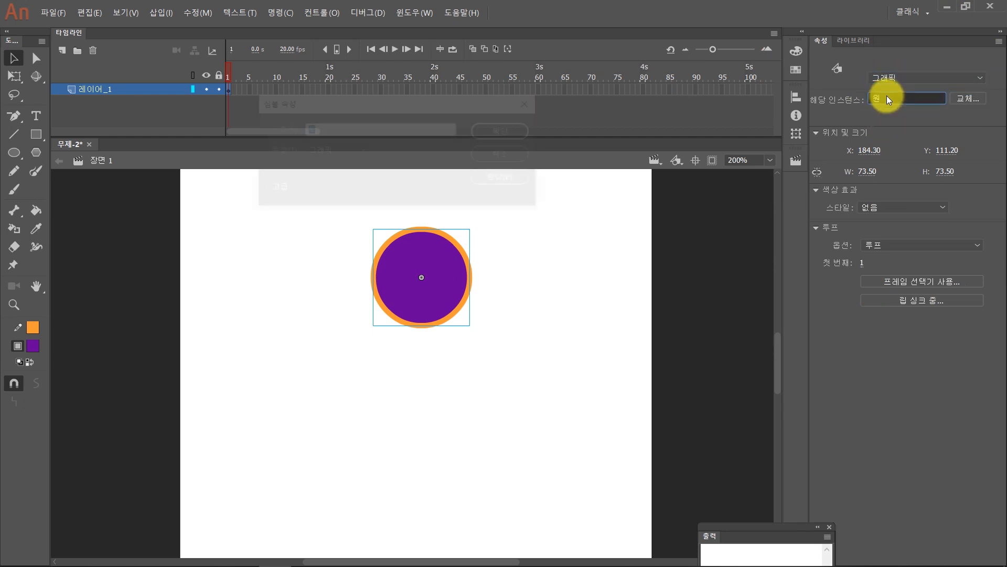
pyautogui.click(514, 153)
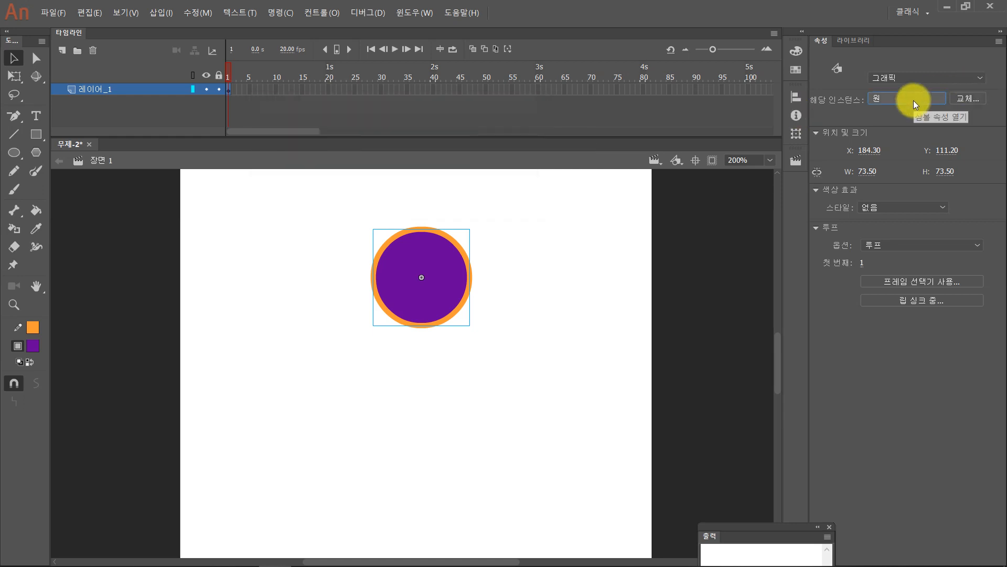
# - Delete the circle instance from the stage
pyautogui.click(590, 346)
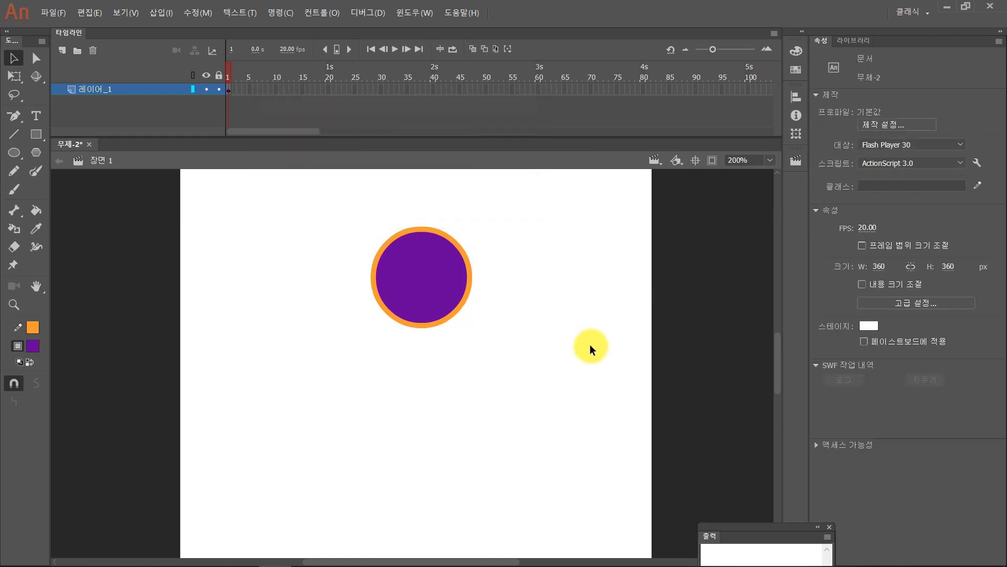
pyautogui.click(433, 299)
pyautogui.press('Delete')
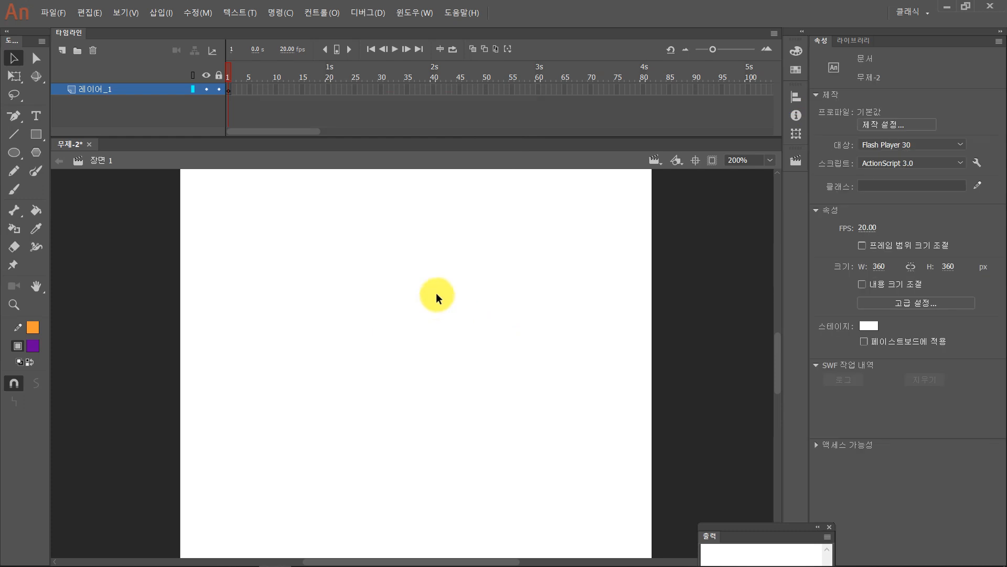
# - Show the library and place two instances of the 원 symbol on the stage, one upper left and one lower centre
pyautogui.click(424, 14)
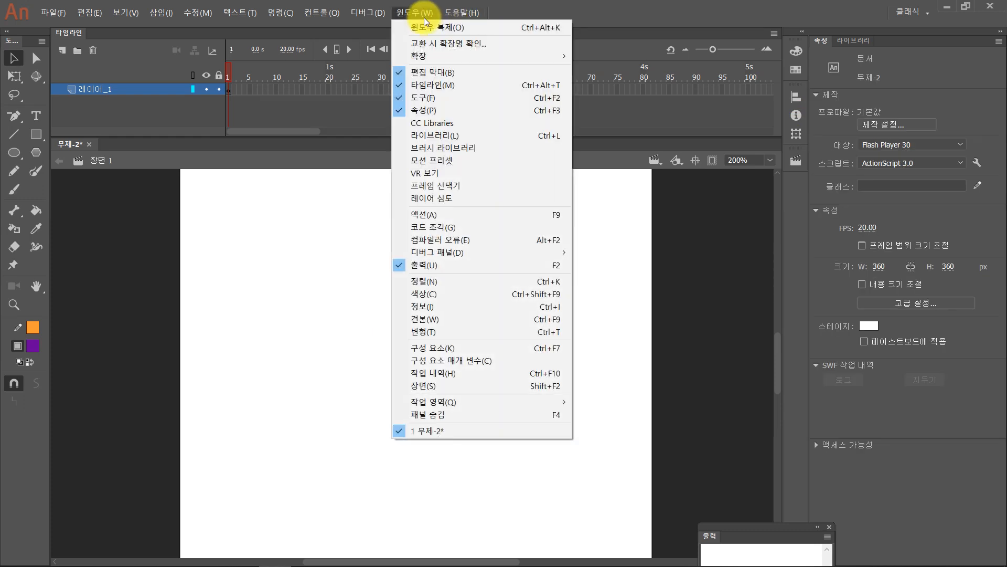
pyautogui.click(432, 137)
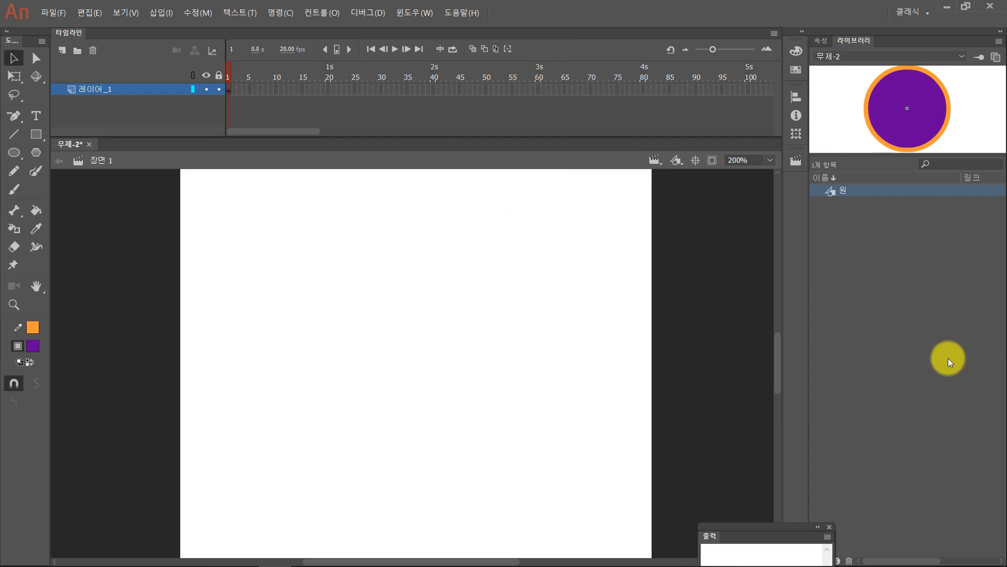
pyautogui.moveTo(832, 190); pyautogui.dragTo(333, 293)
pyautogui.moveTo(833, 190); pyautogui.dragTo(439, 428)
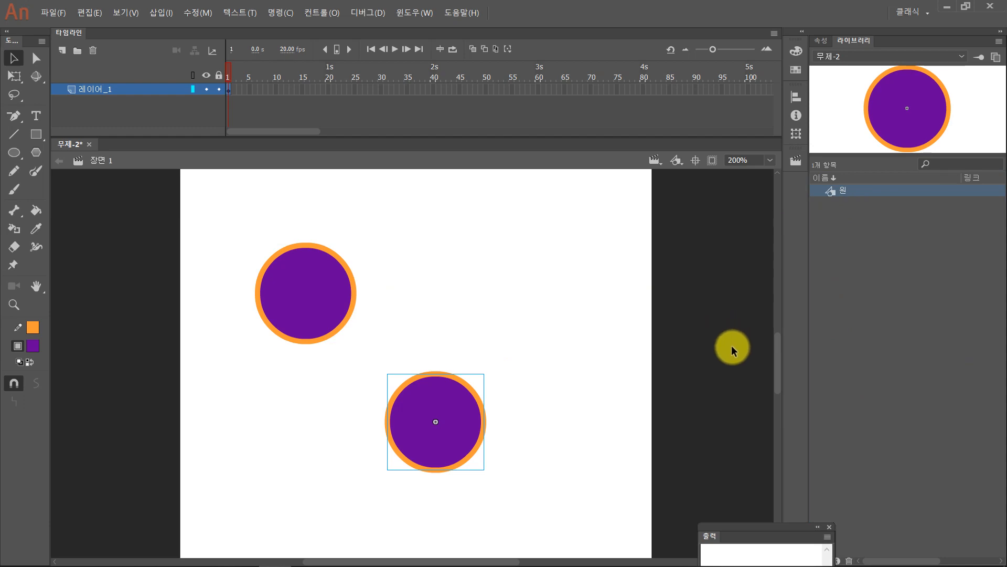
# - Try to open the recently used file 부셔.fla from the 카카오톡_제목 folder
pyautogui.click(49, 15)
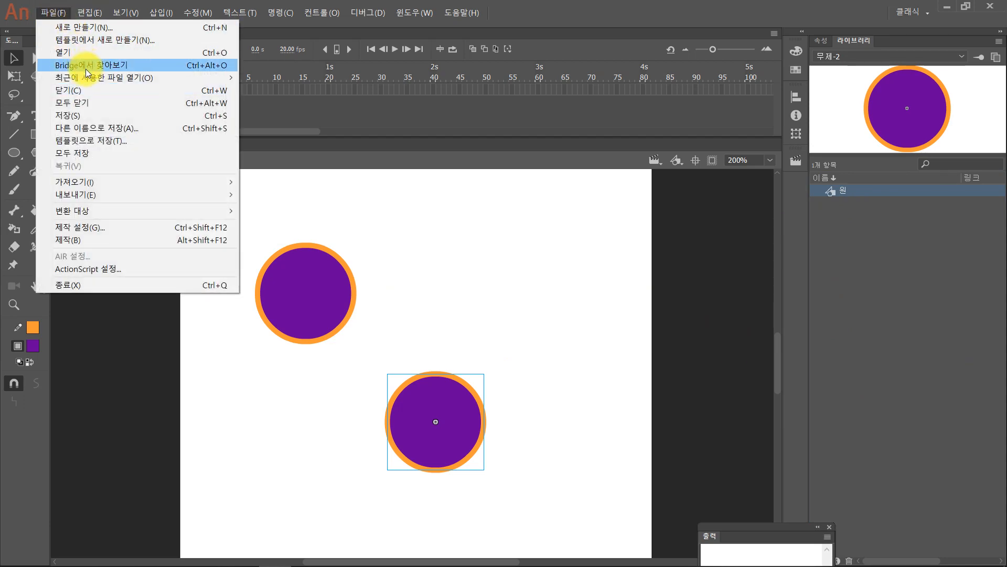
pyautogui.moveTo(86, 78)
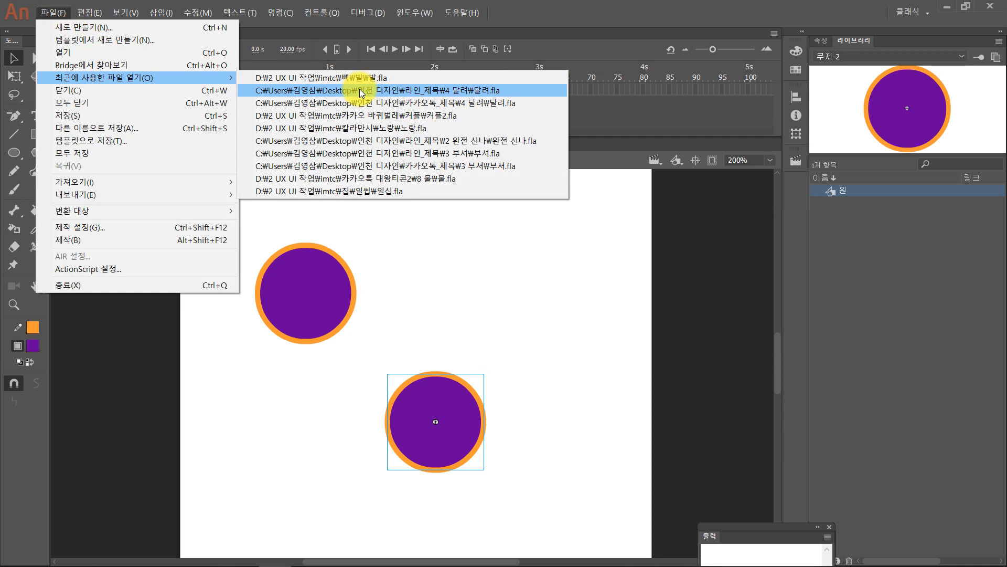
pyautogui.click(357, 165)
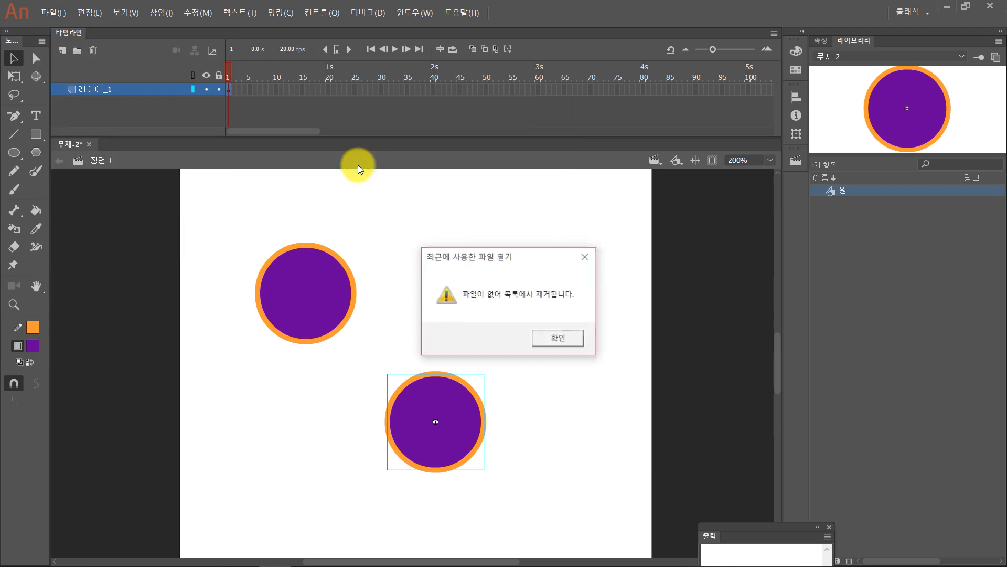
pyautogui.click(555, 338)
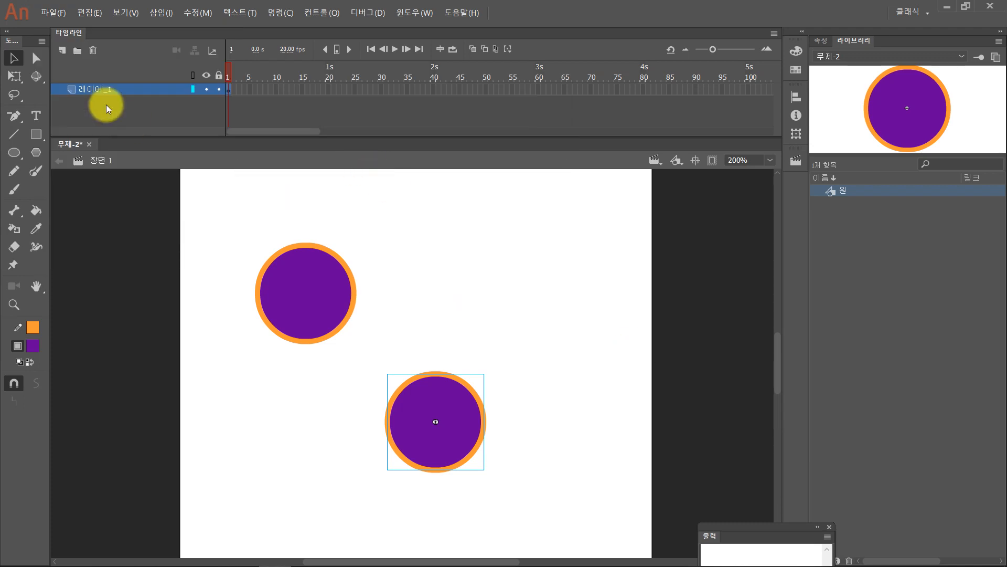
# - Open the recently used file 물.fla
pyautogui.click(52, 12)
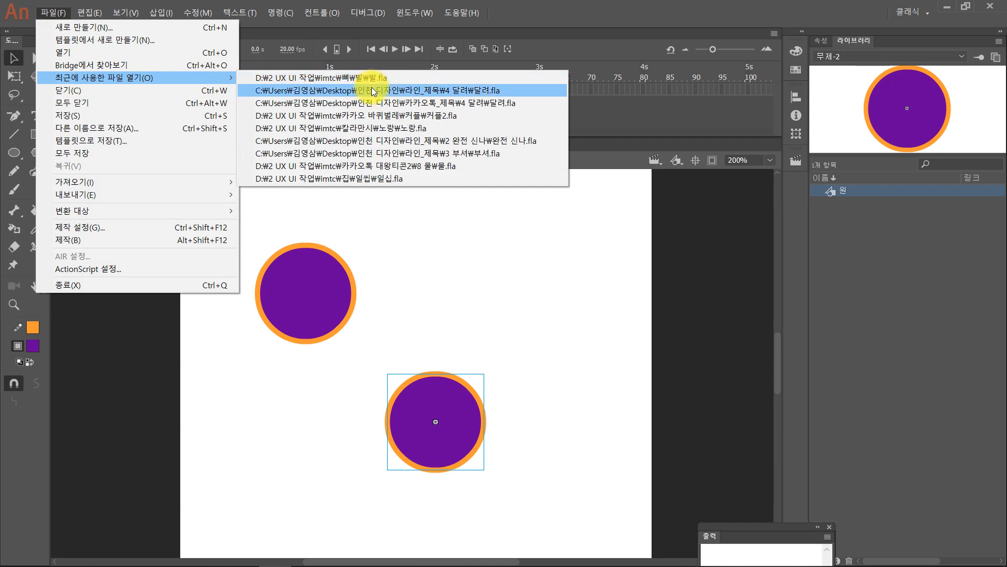
pyautogui.click(380, 165)
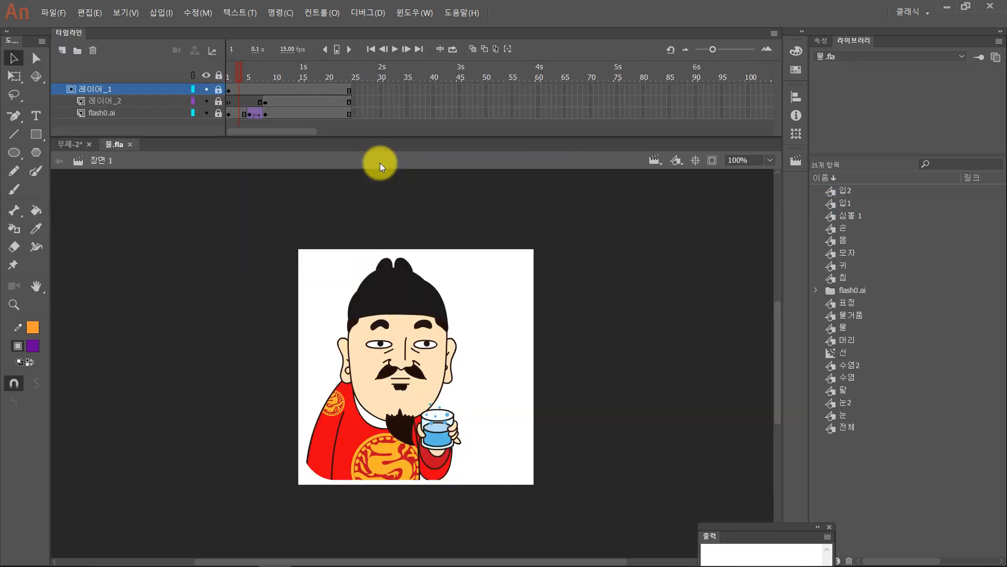
# - Test the 물.fla animation, close the preview, and scrub the timeline to frame 24
pyautogui.hotkey('ctrl', 'Return')
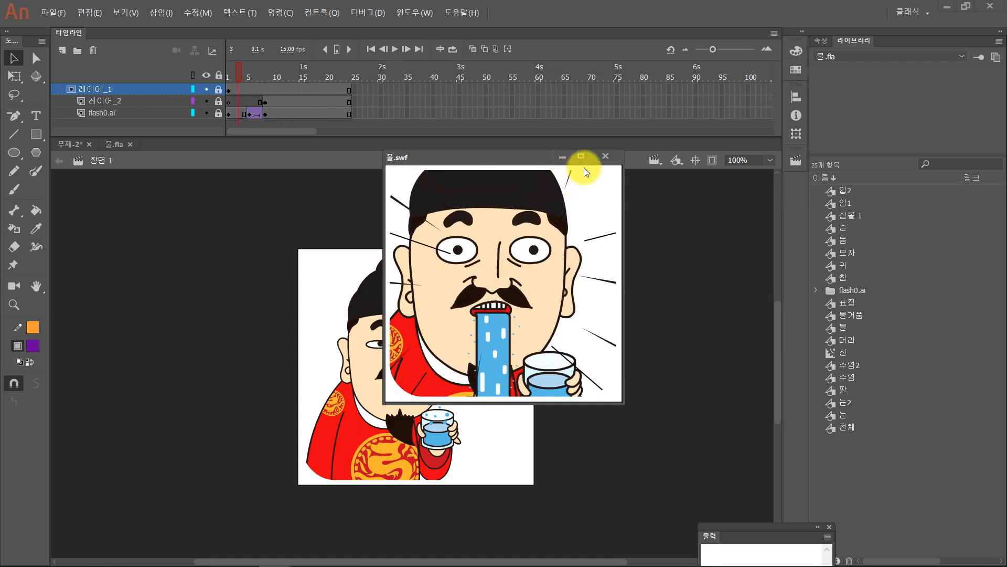
pyautogui.click(605, 157)
pyautogui.moveTo(245, 68); pyautogui.dragTo(353, 79)
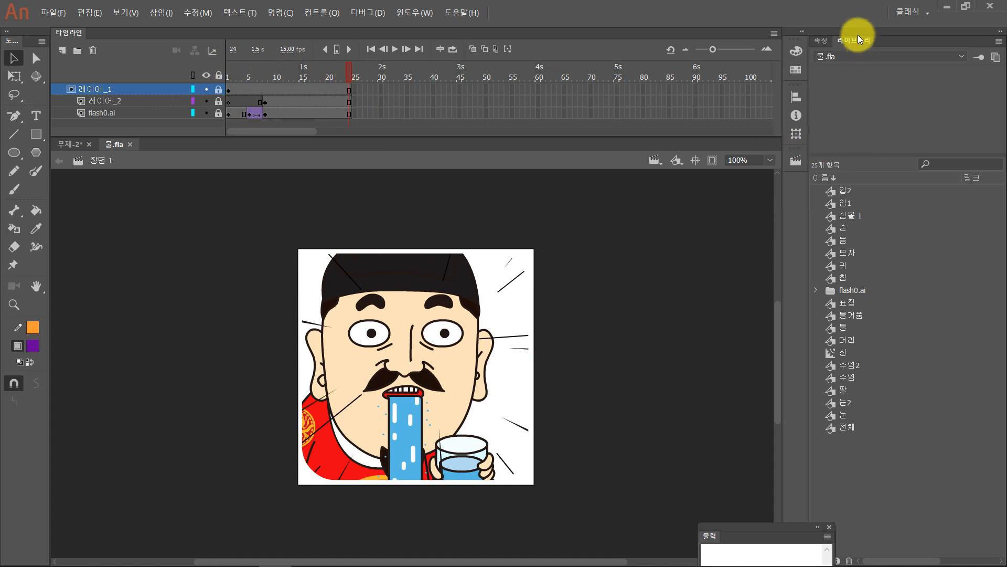
# - Look through the library symbols of 물.fla from 입2 down to 전체 and play the preview of 전체
pyautogui.click(844, 190)
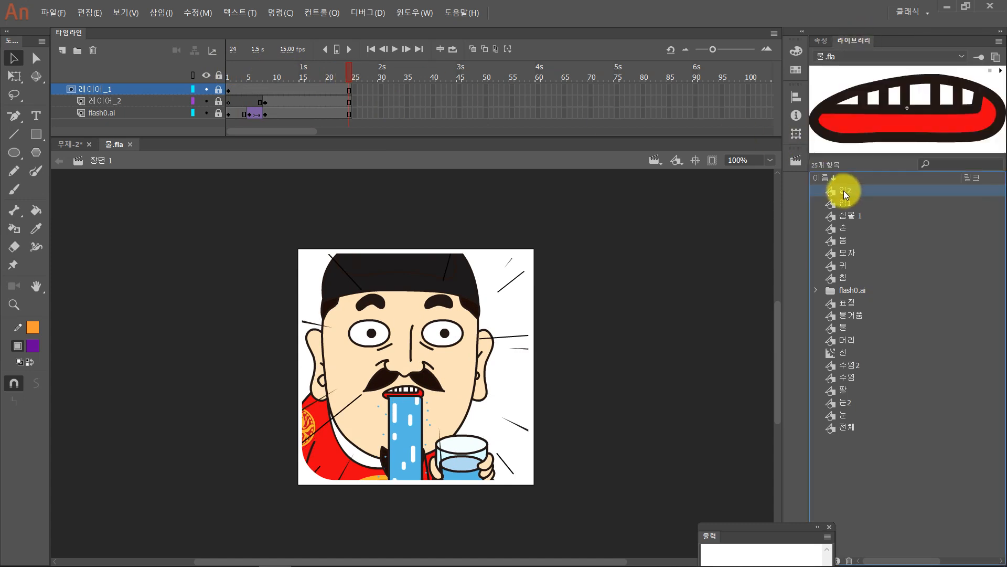
pyautogui.press('Down')
pyautogui.press('Down')
pyautogui.press('Down')
pyautogui.press('Down')
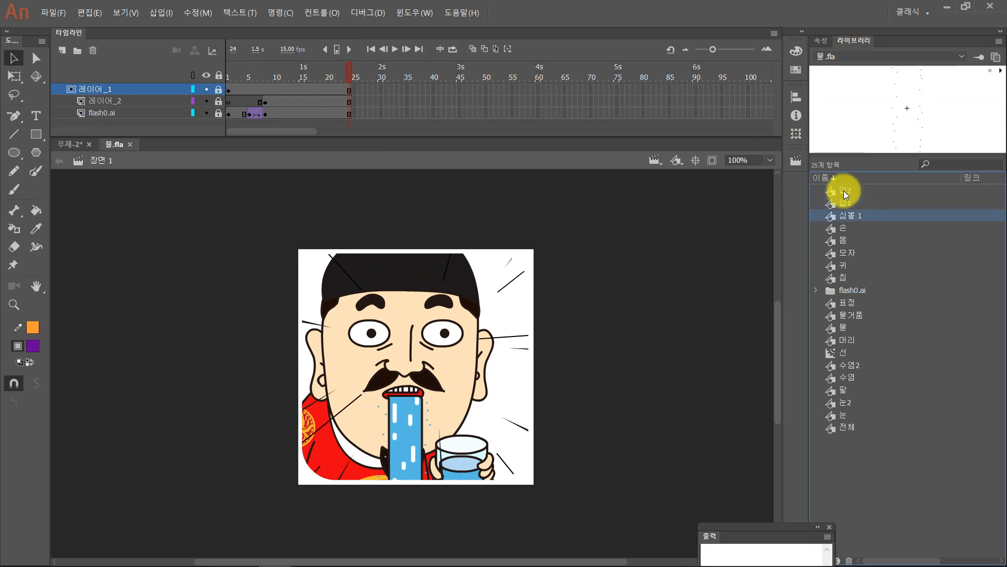
pyautogui.press('Down')
pyautogui.press('Down')
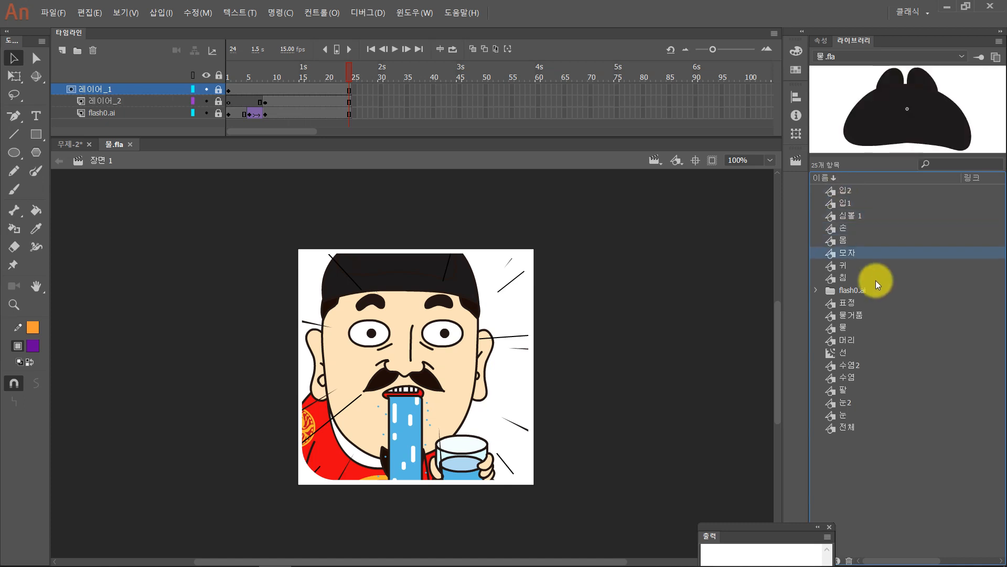
pyautogui.press('Down')
pyautogui.press('Down')
pyautogui.press('Down')
pyautogui.press('Down')
pyautogui.press('Down')
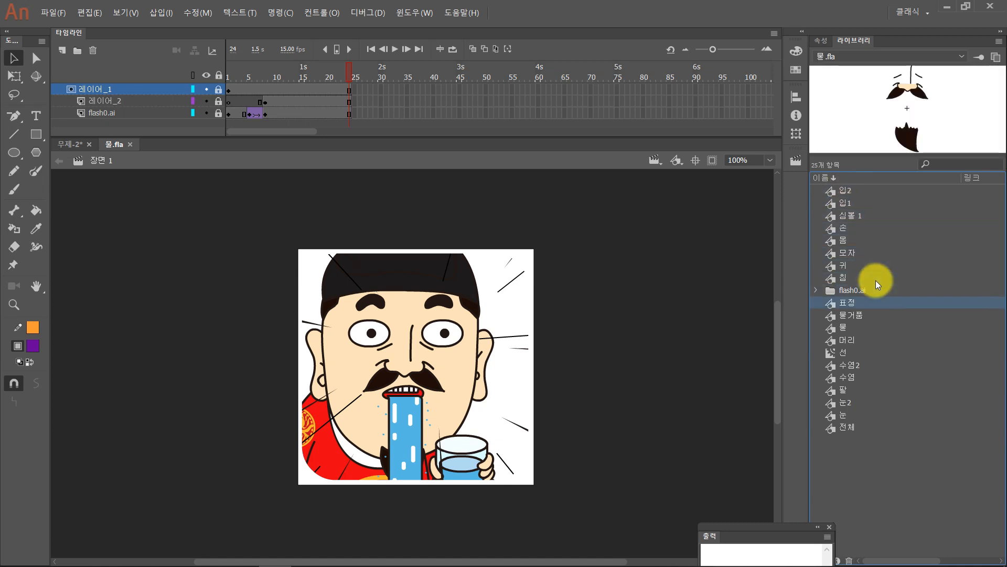
pyautogui.press('Down')
pyautogui.press('Down')
pyautogui.press('Down')
pyautogui.press('Down')
pyautogui.press('Down')
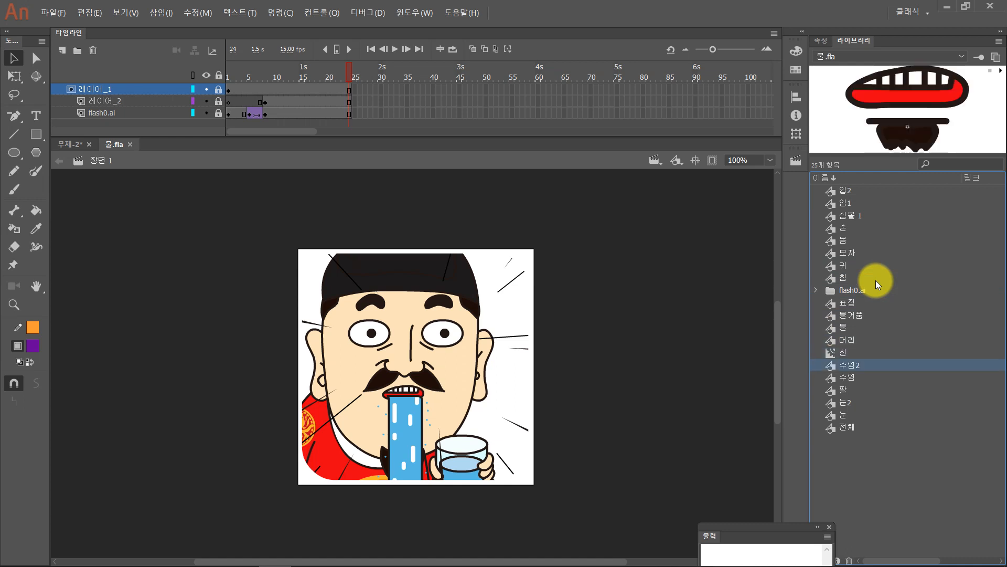
pyautogui.press('Down')
pyautogui.press('Down')
pyautogui.press('Down')
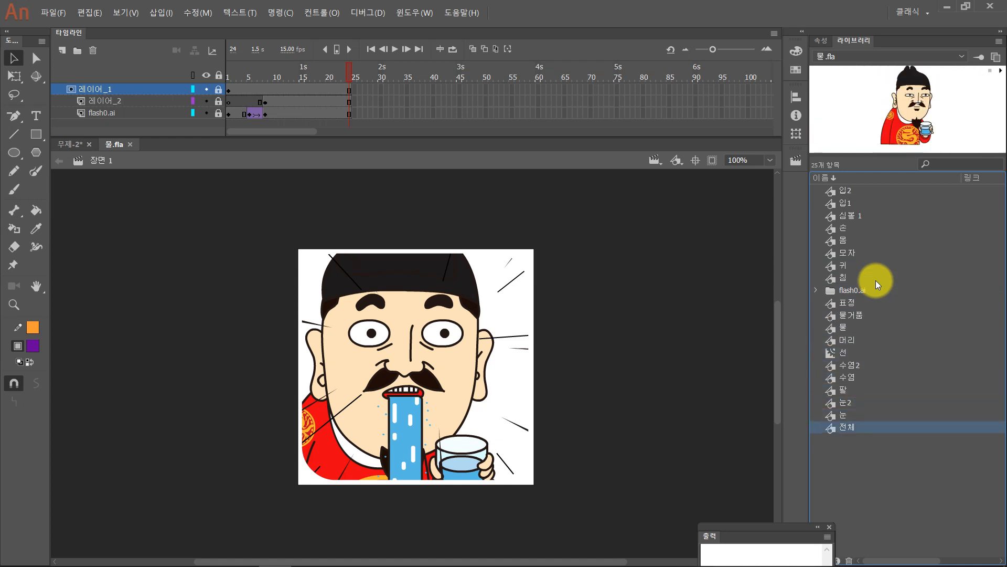
pyautogui.click(1000, 70)
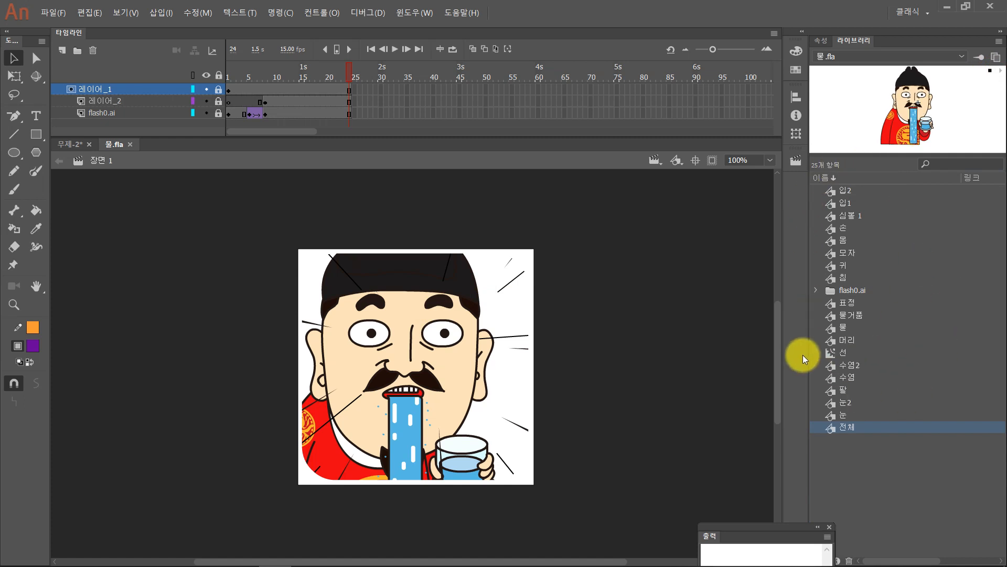
# - Play the preview of the 입2 symbol and review the library symbols from 입1 down to 물거품
pyautogui.click(838, 191)
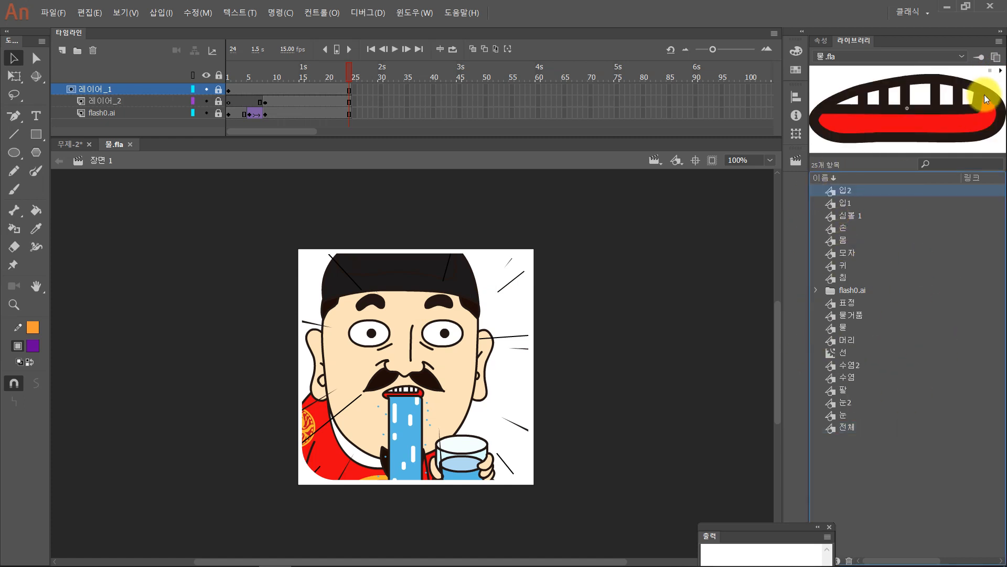
pyautogui.click(1001, 71)
pyautogui.click(848, 207)
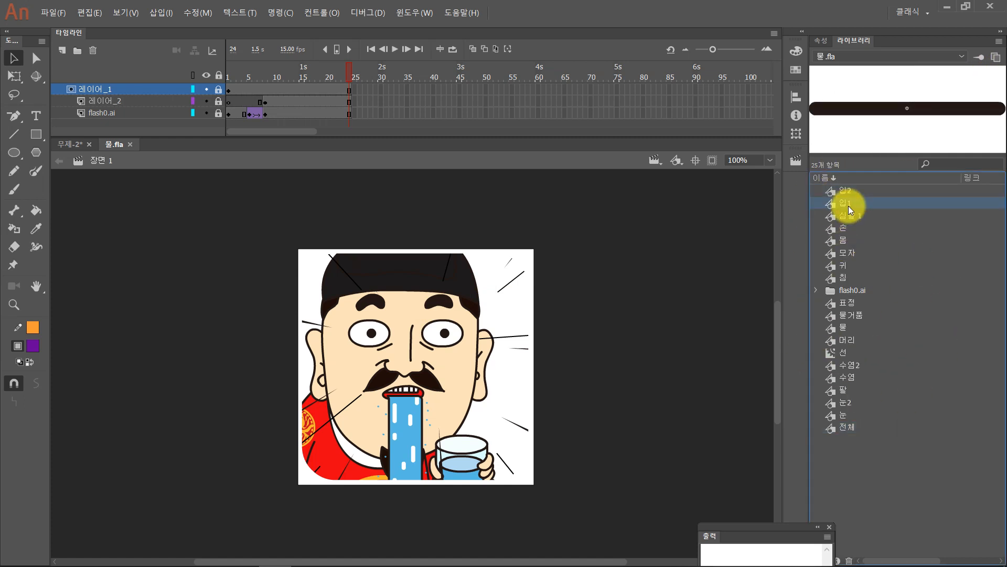
pyautogui.press('Down')
pyautogui.press('Down')
pyautogui.press('Down')
pyautogui.press('Down')
pyautogui.press('Down')
pyautogui.press('Down')
pyautogui.press('Down')
pyautogui.press('Down')
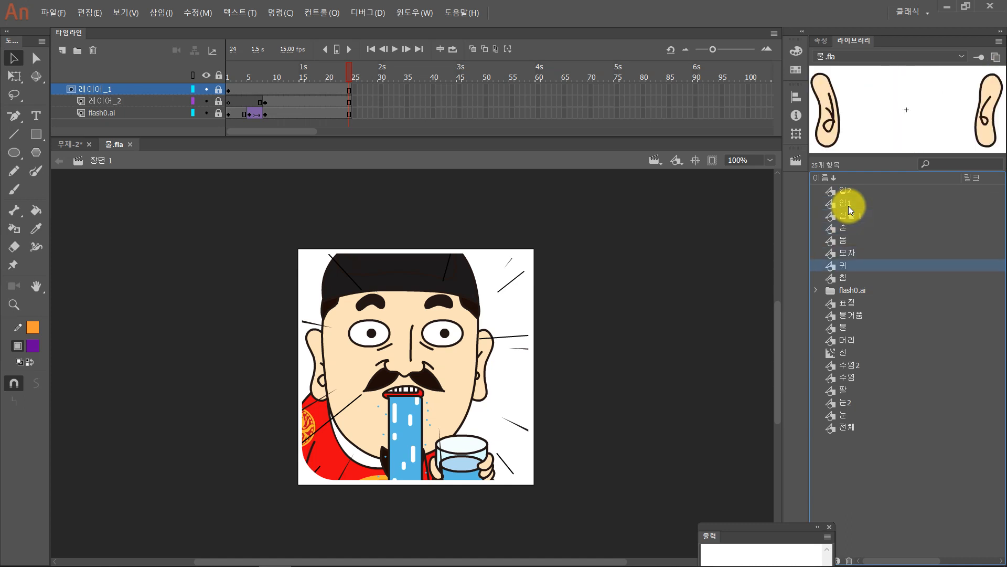
pyautogui.press('Down')
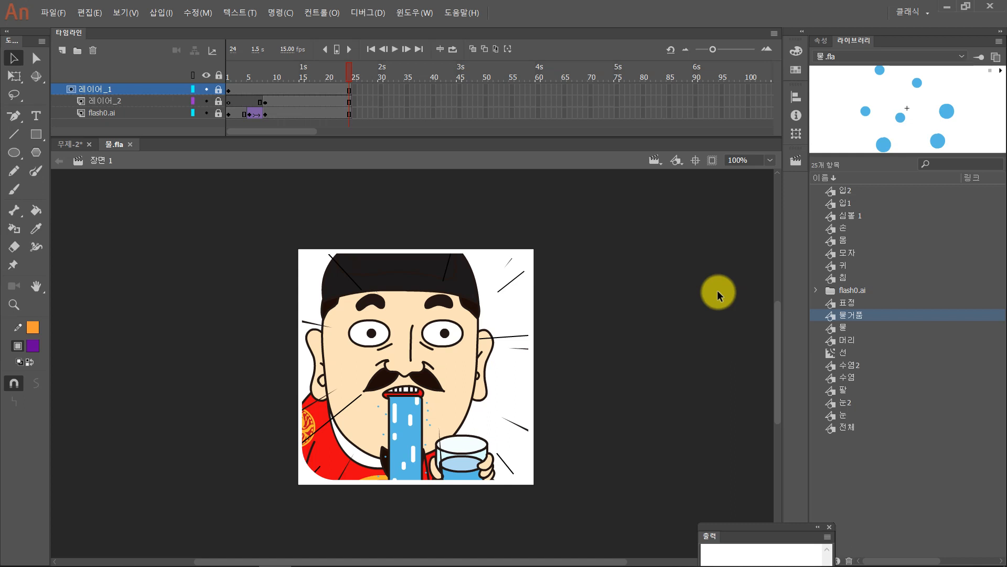
# - Select 레이어_2 in the timeline and scrub the animation to frame 20
pyautogui.click(287, 97)
pyautogui.moveTo(288, 74); pyautogui.dragTo(327, 72)
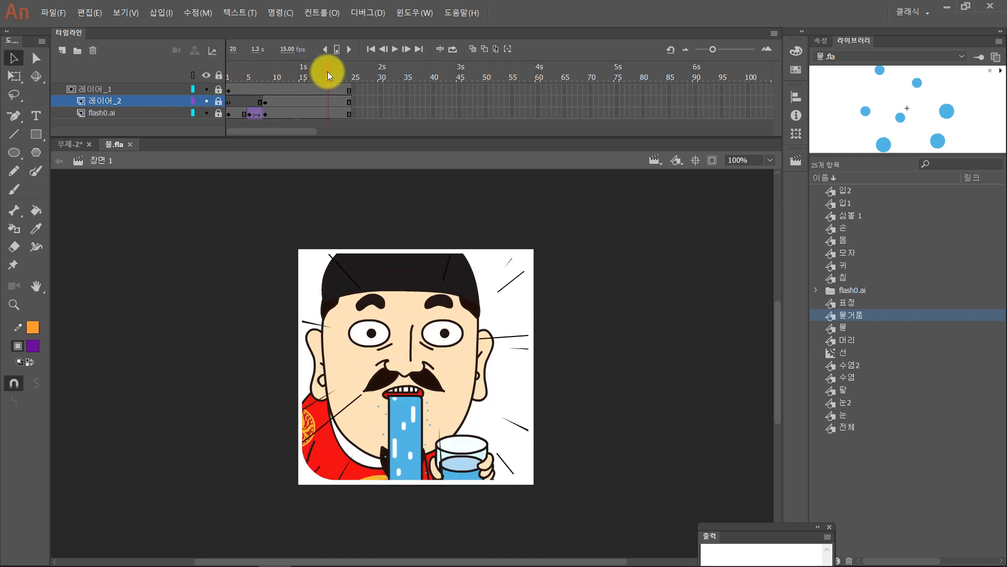